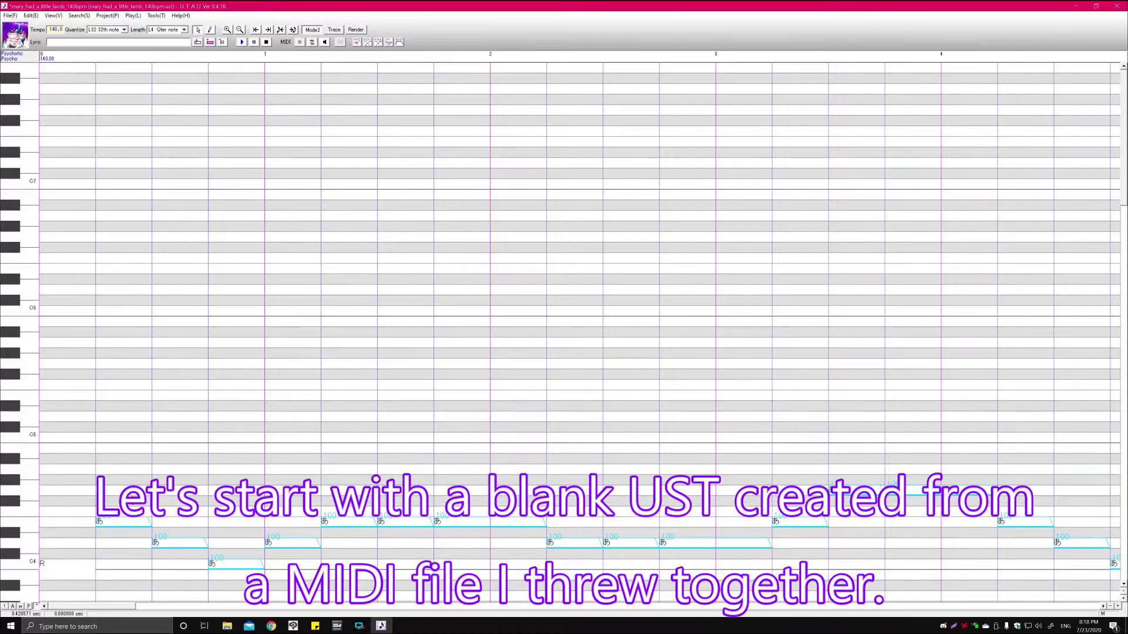
Write the lyric line "mary had a little lamb" in a blank Notepad document, with a ↓ arrow on the line below
scroll(124, 444, "down", 5)
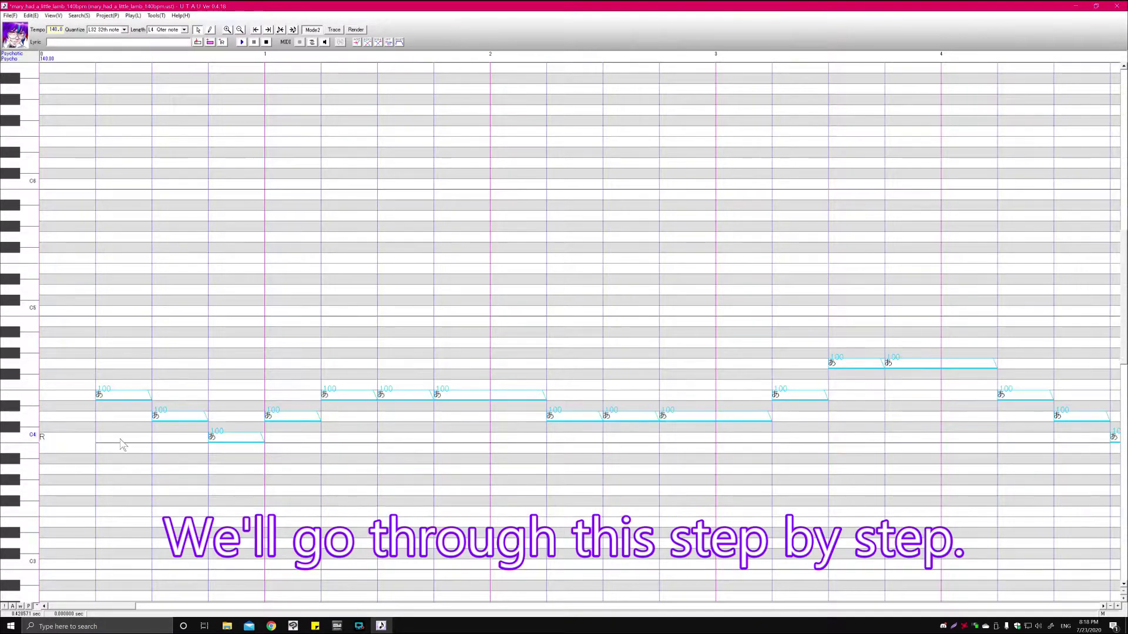
scroll(115, 409, "up", 1)
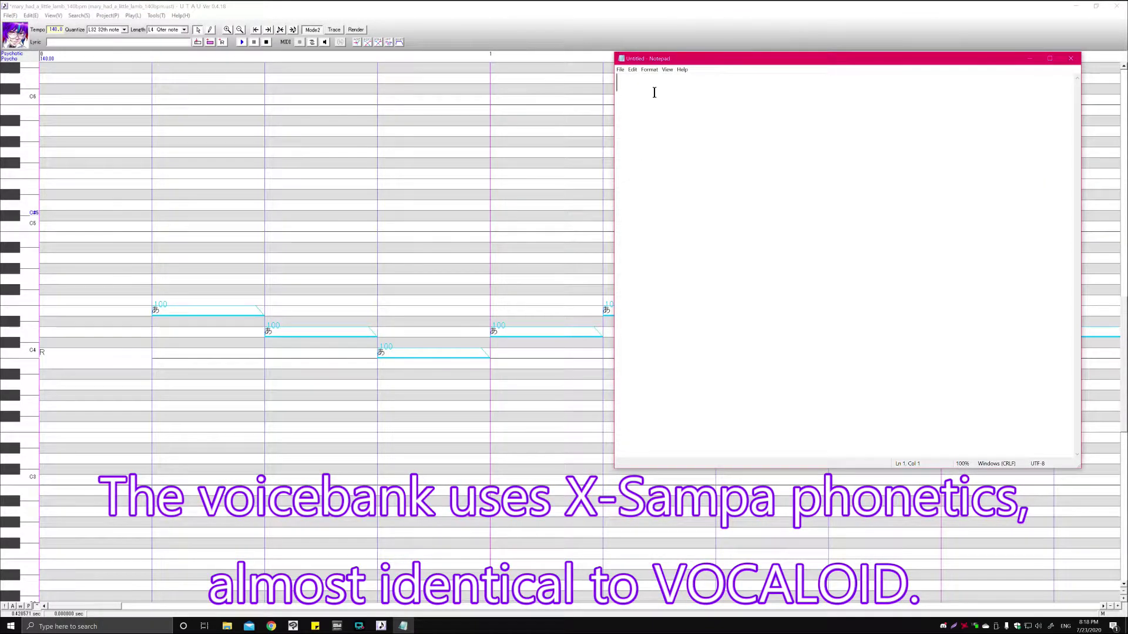
type("mary had a little lamb")
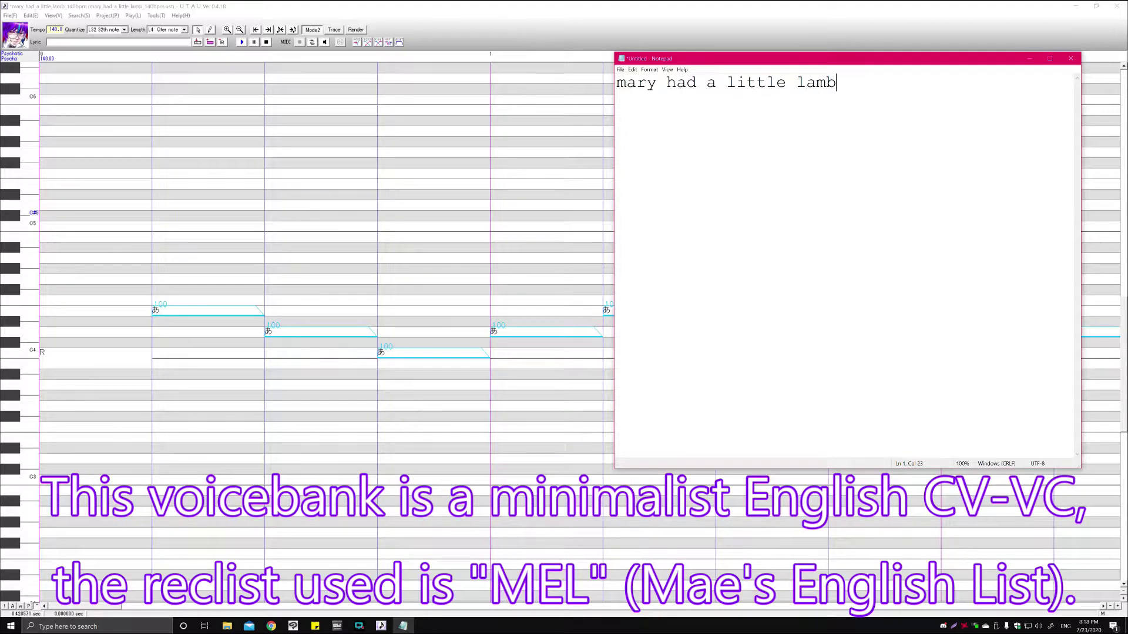
key("Return")
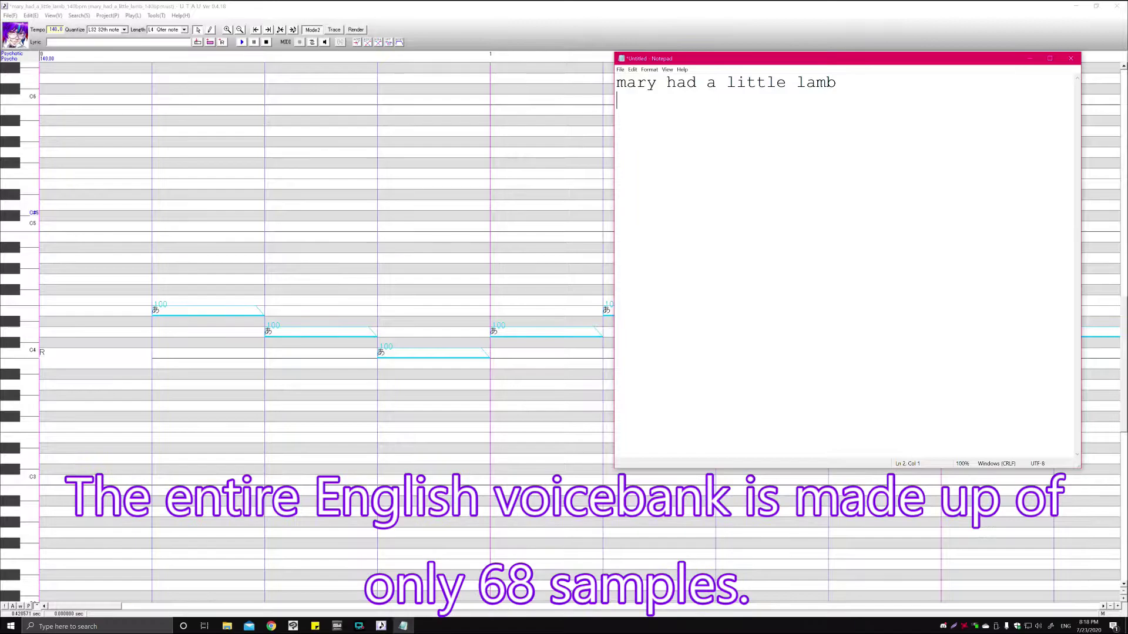
key("alt+shift")
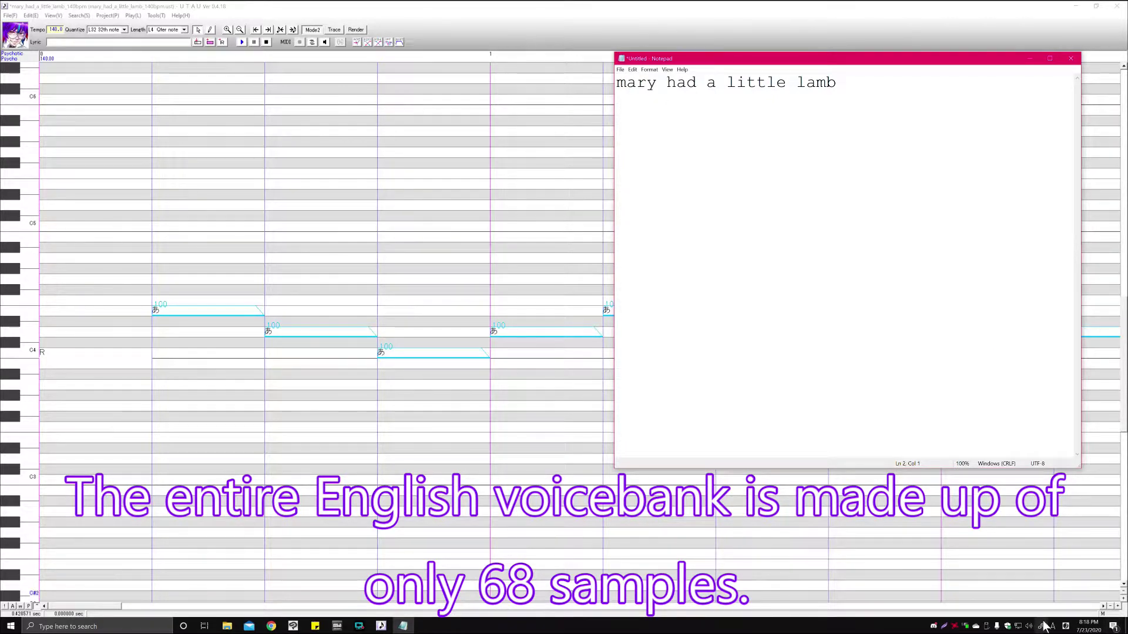
type("zj")
key("Return")
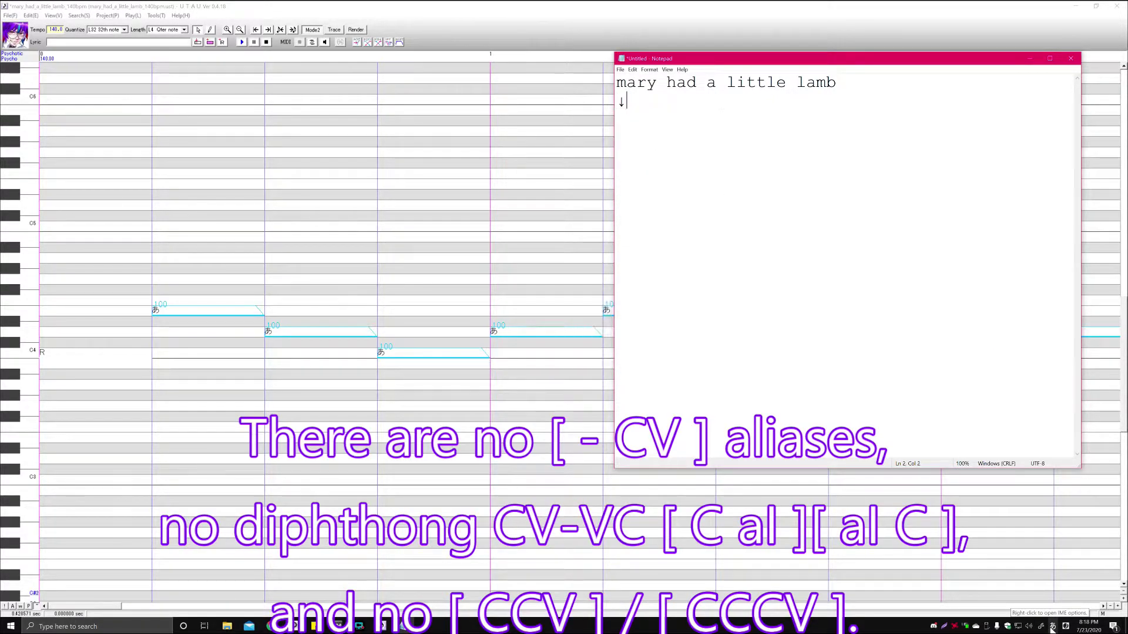
key("alt+shift")
key("Return")
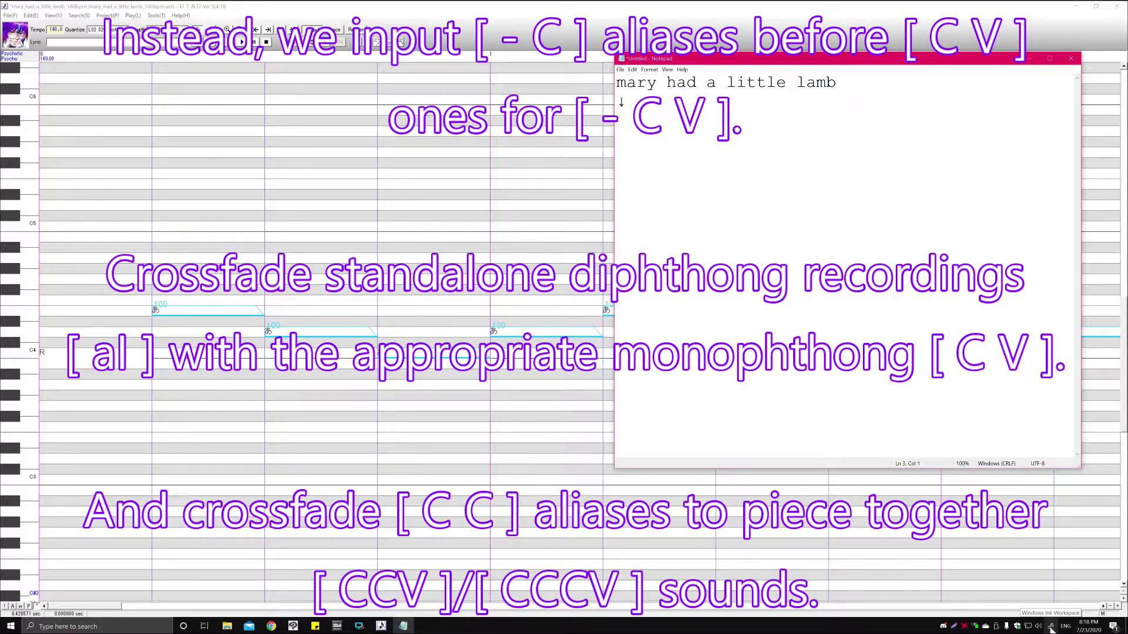
Copy the ↓ arrow and add the word "mary" with its phonetic breakdown "m e r i:" beneath the arrow
left_click_drag(627, 101, 599, 109)
key("ctrl+c")
left_click(643, 121)
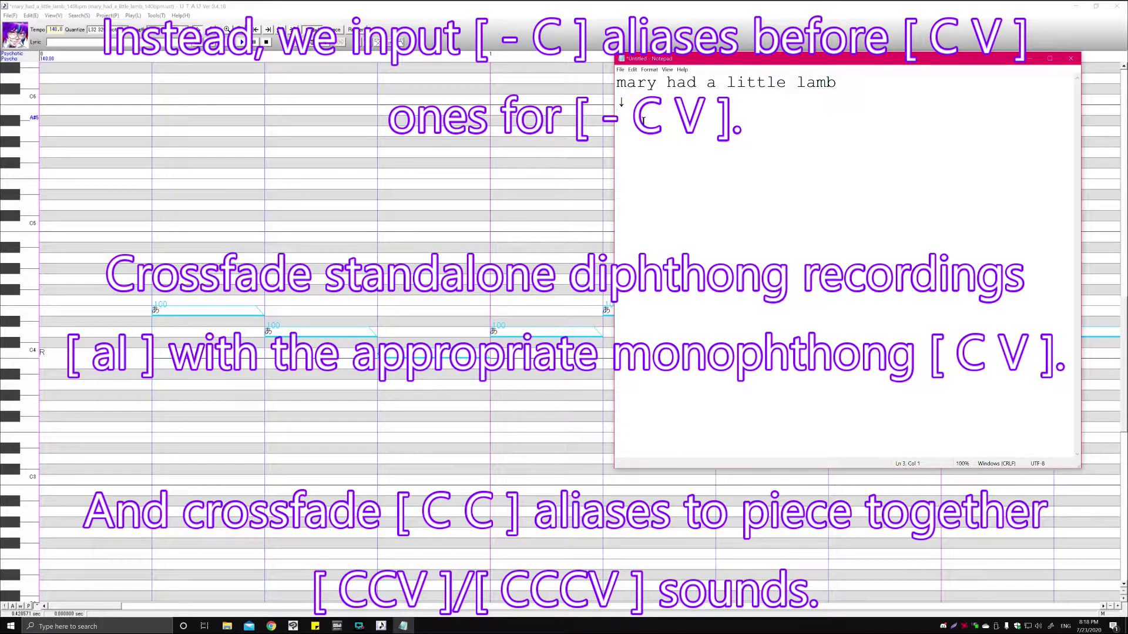
type("mary")
key("Return")
key("ctrl+v")
type("m e r i")
key("Return")
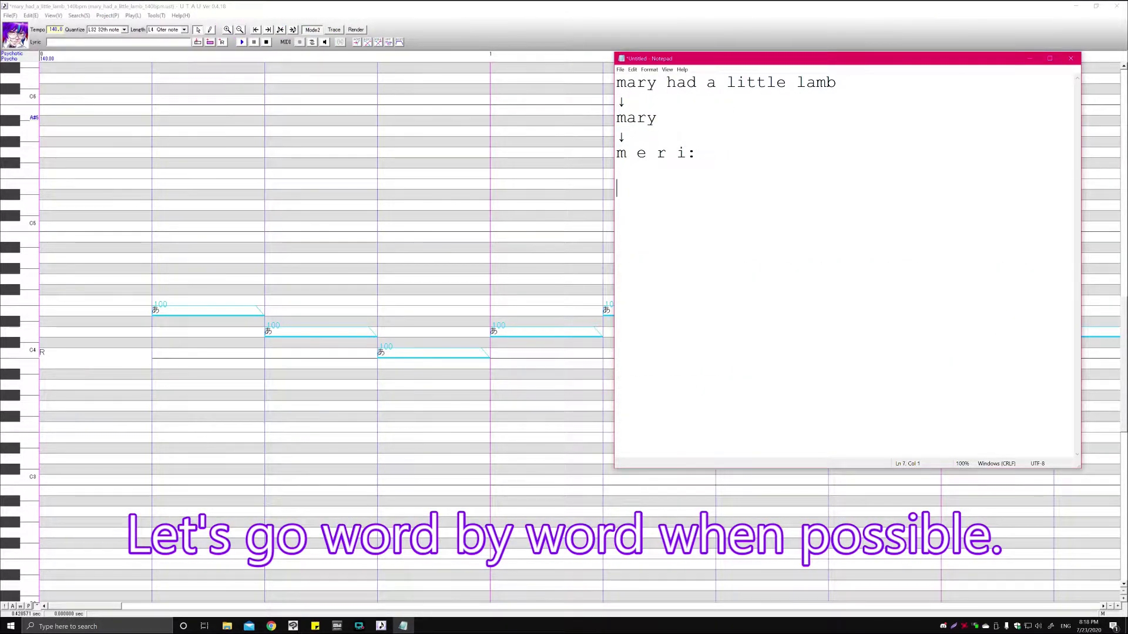
Add the word "had" with a ↓ arrow and its phonetic breakdown "h { d"
type("had")
key("Return")
type("↓ ")
type("h { d")
key("Return")
key("Return")
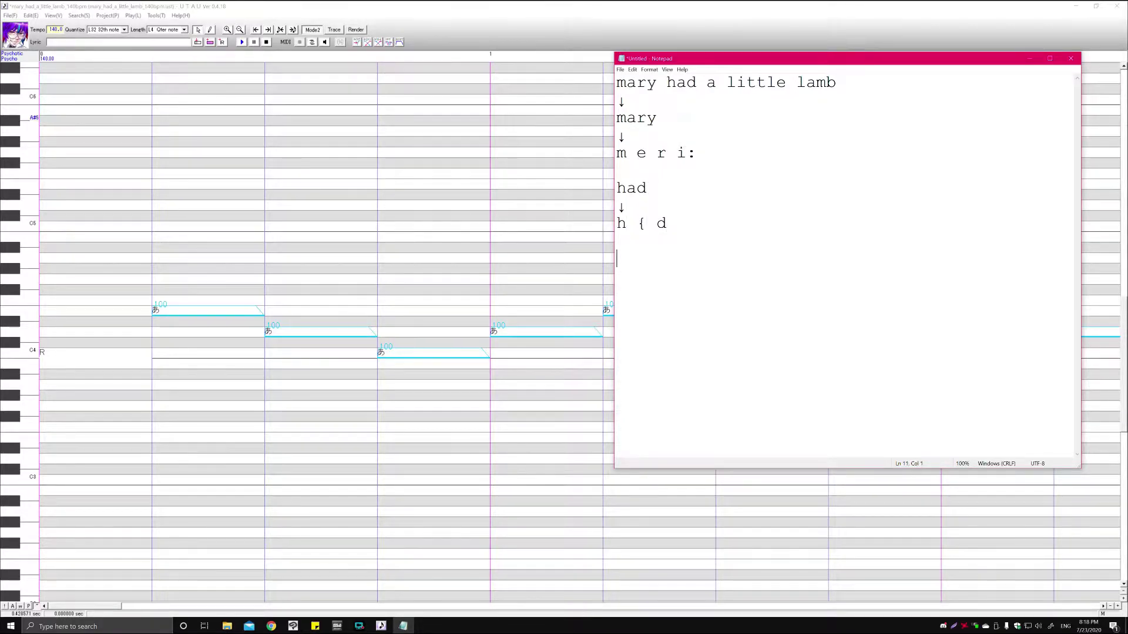
Add the word "a" with a ↓ arrow and its phonetic symbol "V"
type("a")
key("Return")
type("↓")
key("Return")
type("V")
key("Return")
key("Return")
Add "little" with a ↓ arrow and the phonetics "l I d V l (l I t V l, l I d O: l...... etc)"
type("little")
key("Return")
type("↓ ")
type("l I d V l")
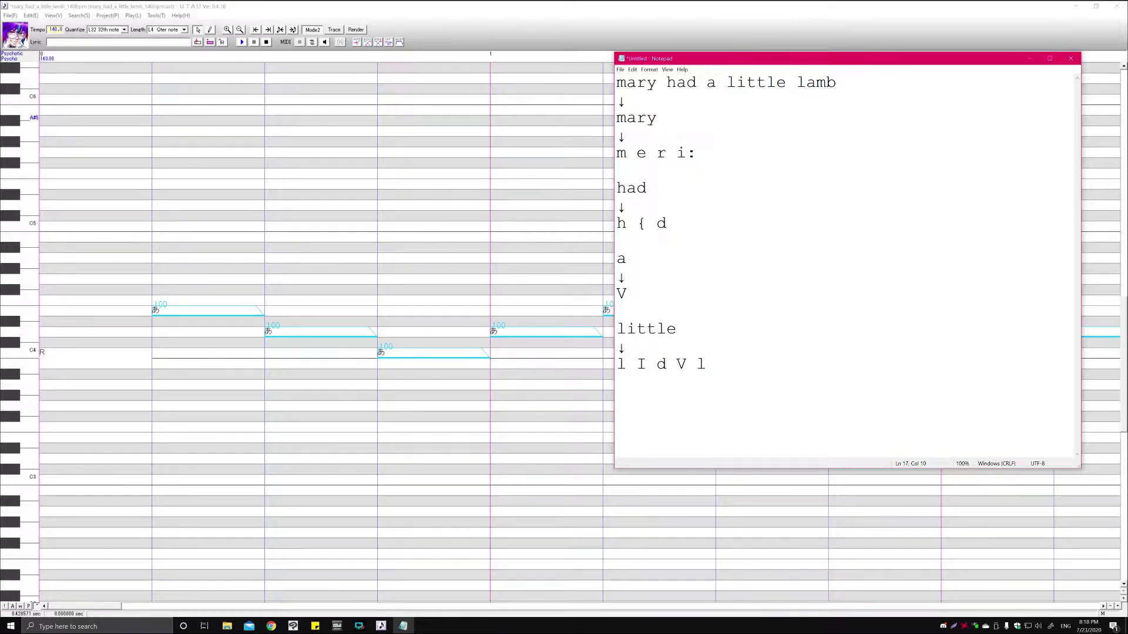
type(" (l I t V l, l I d O: l......")
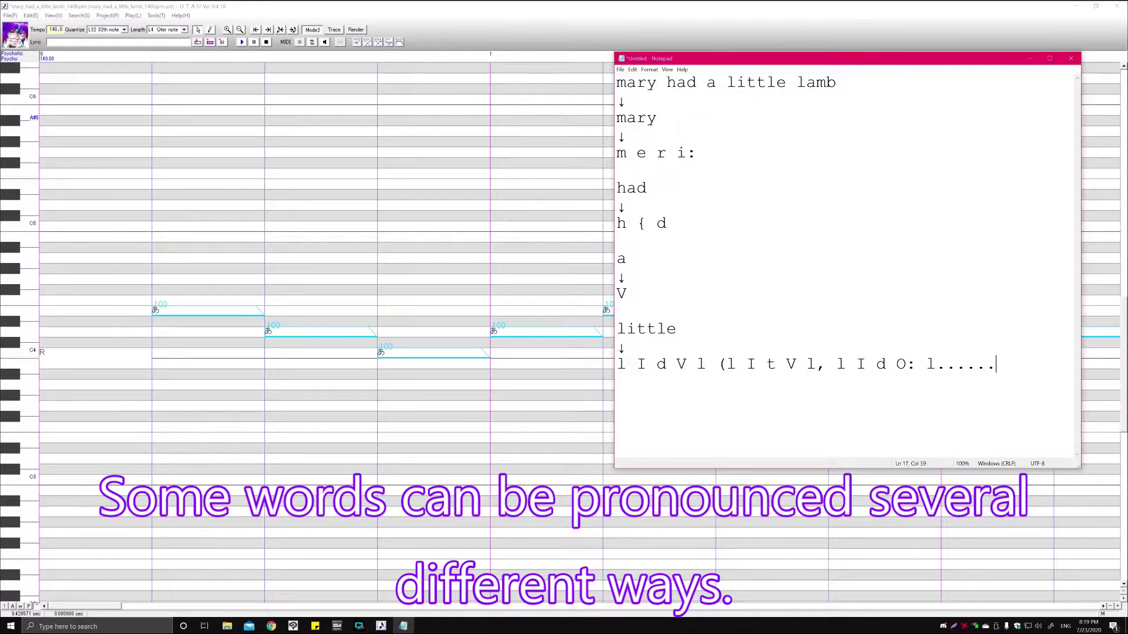
type(" etc)")
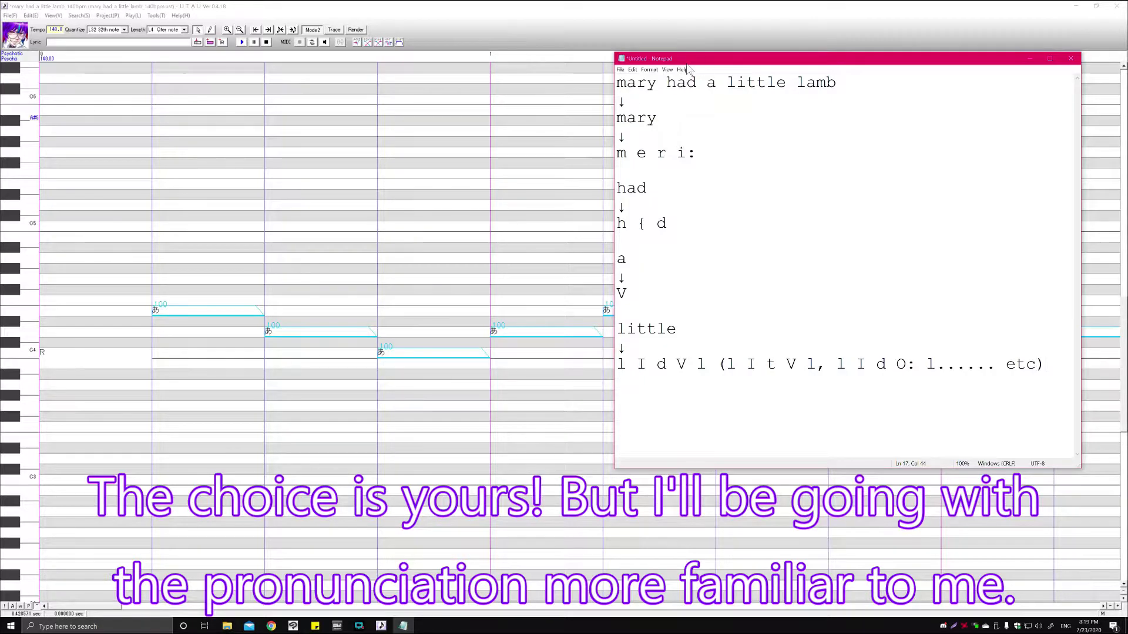
Add the Japanese note "l I d V l を使います" below the phonetics of "little" to state the chosen pronunciation
key("Return")
type("lI")
key("BackSpace")
type("I d V l")
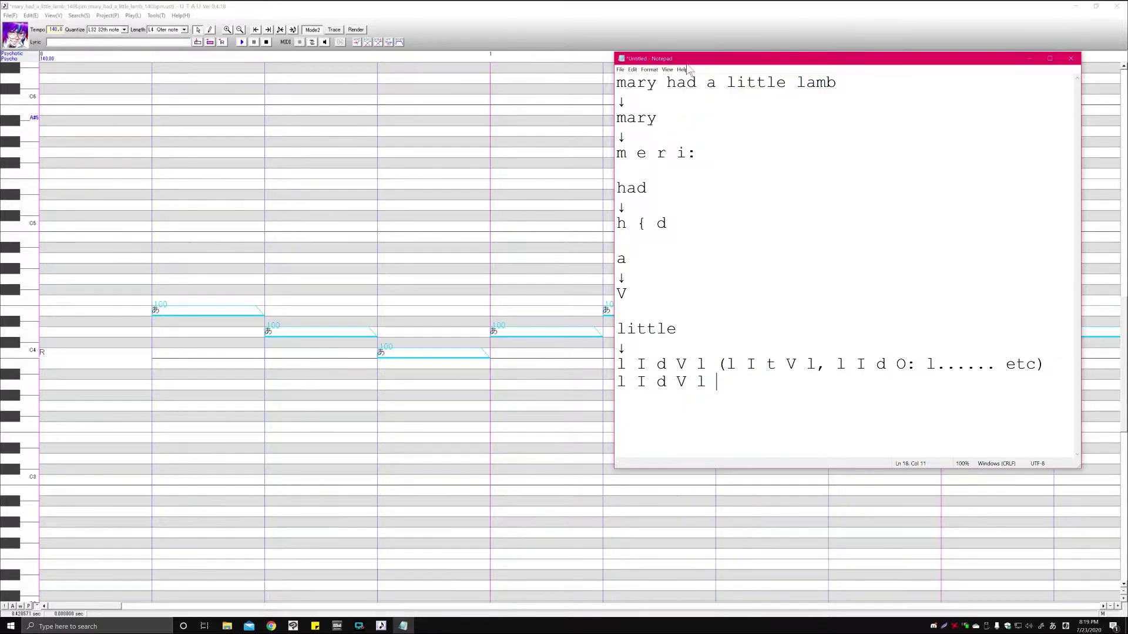
type(" をつ")
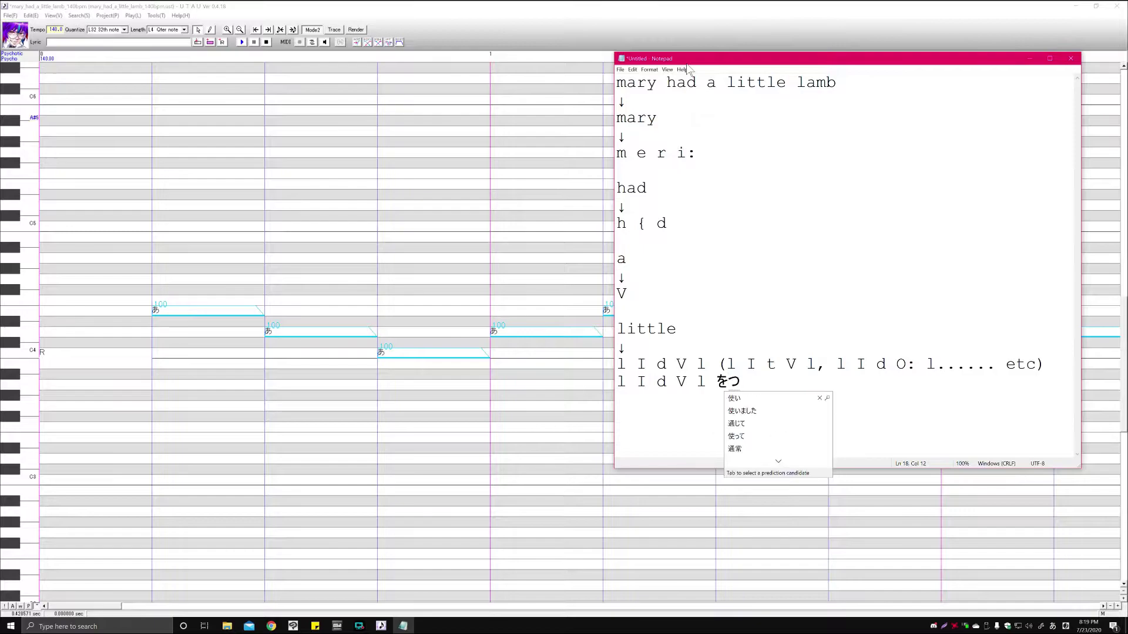
type("かいます")
key("space")
key("Return")
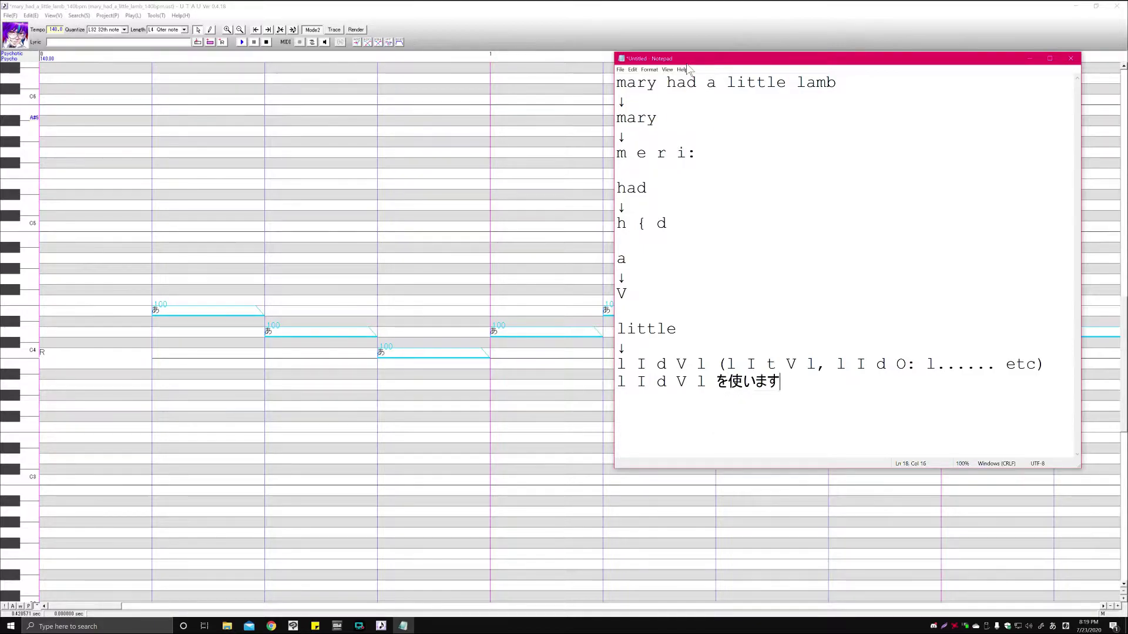
Add the word "lamb" with a ↓ arrow and its phonetic breakdown "l { m"
key("Return")
key("alt+shift")
type("lamb")
key("Return")
key("ctrl+v")
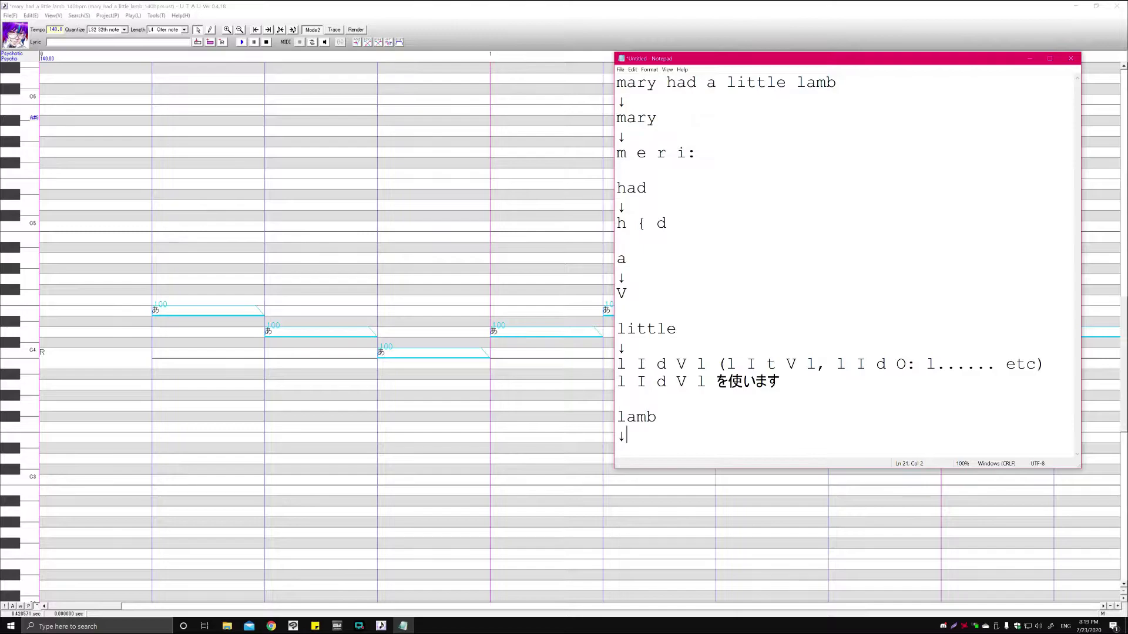
key("Return")
type("l { m")
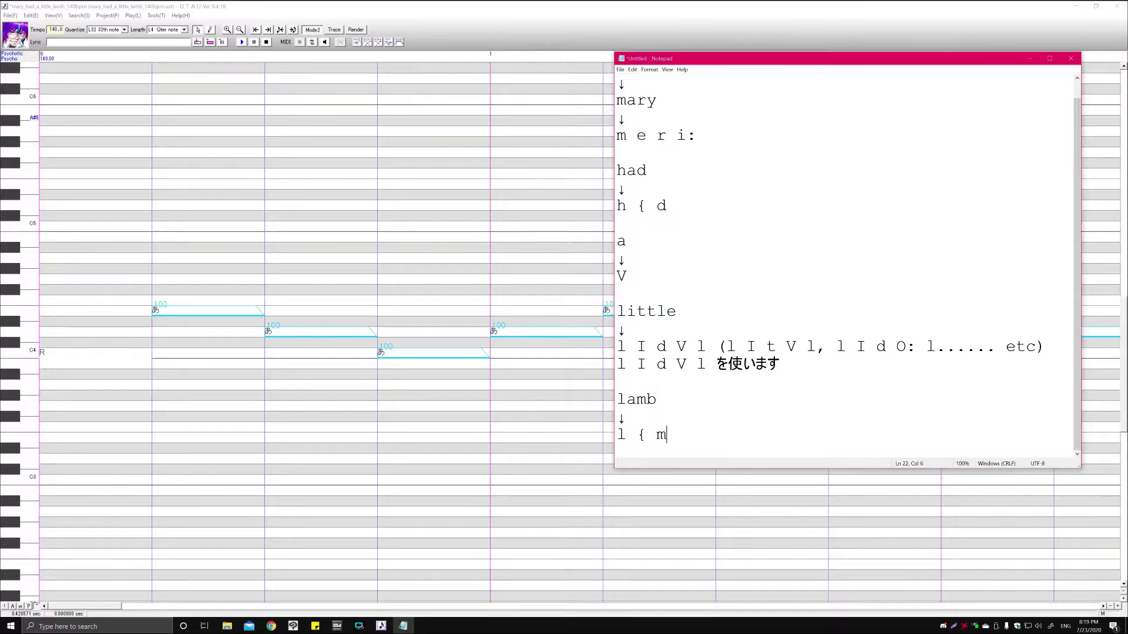
Add the Japanese note "b は静粛です(辞書w" about the silent b on the line below "l { m"
key("Return")
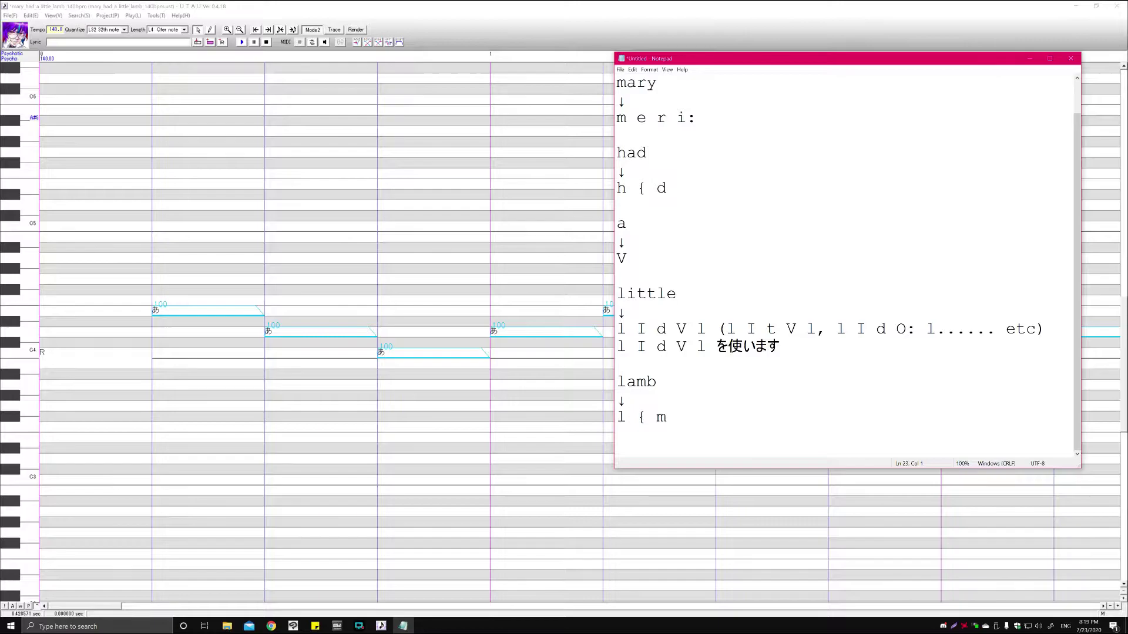
type("b")
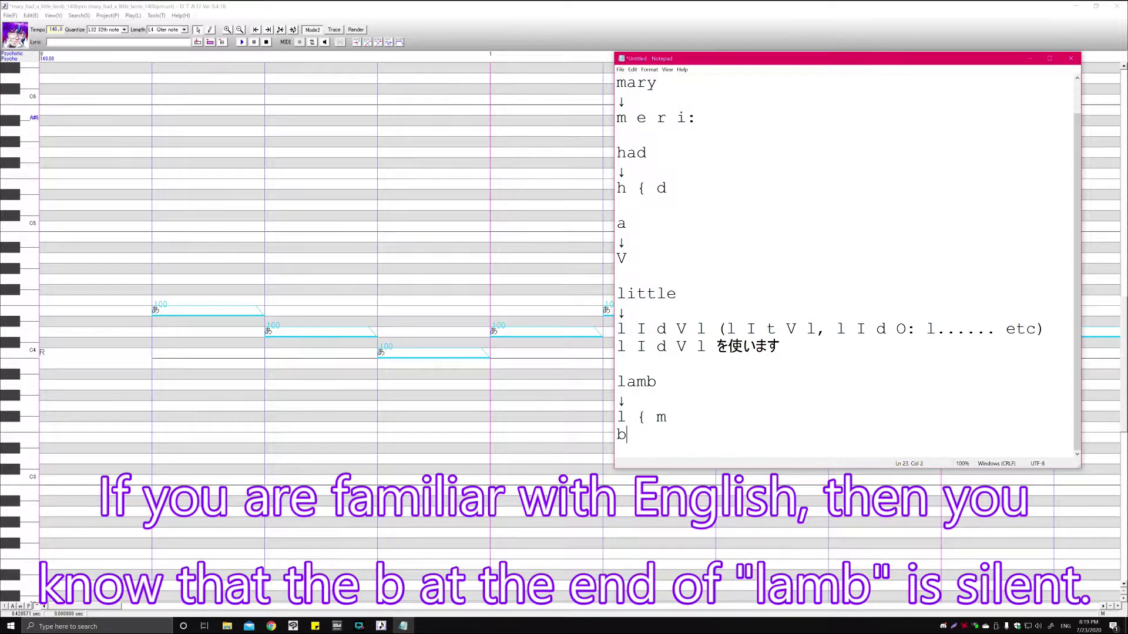
key("alt+shift")
type("は")
key("Return")
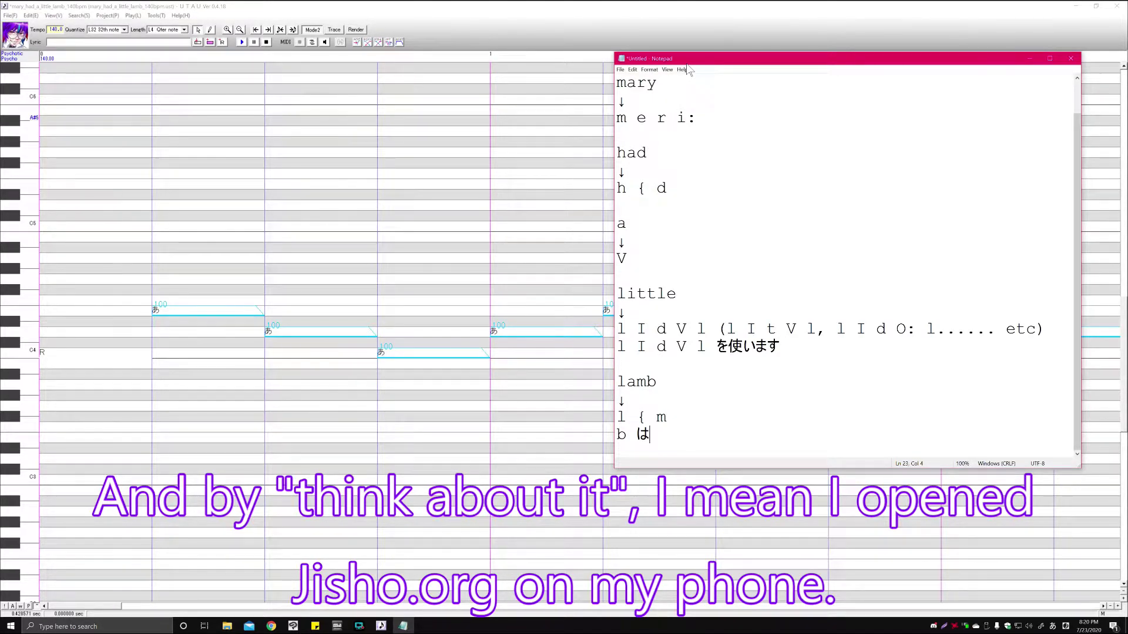
type("seishuku")
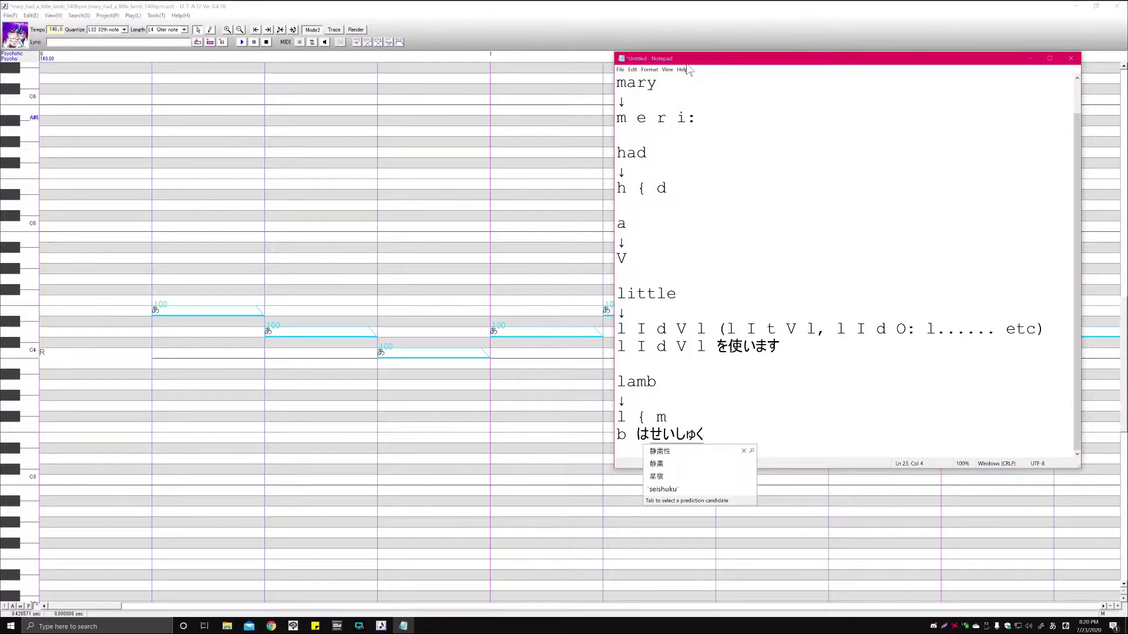
key("space")
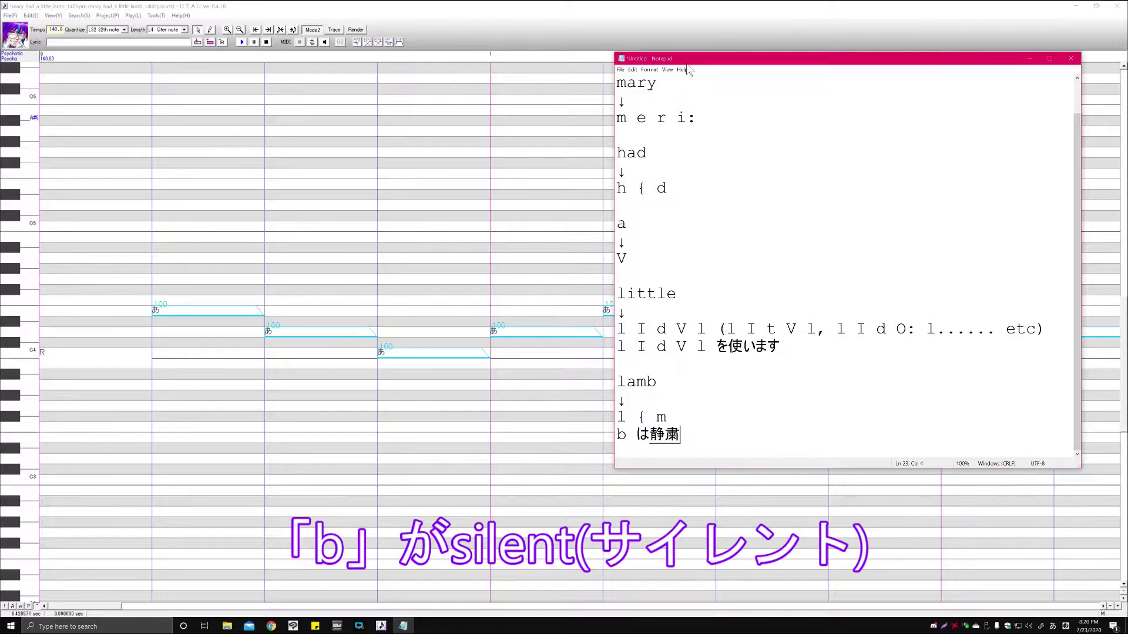
key("Return")
type("desu")
key("Return")
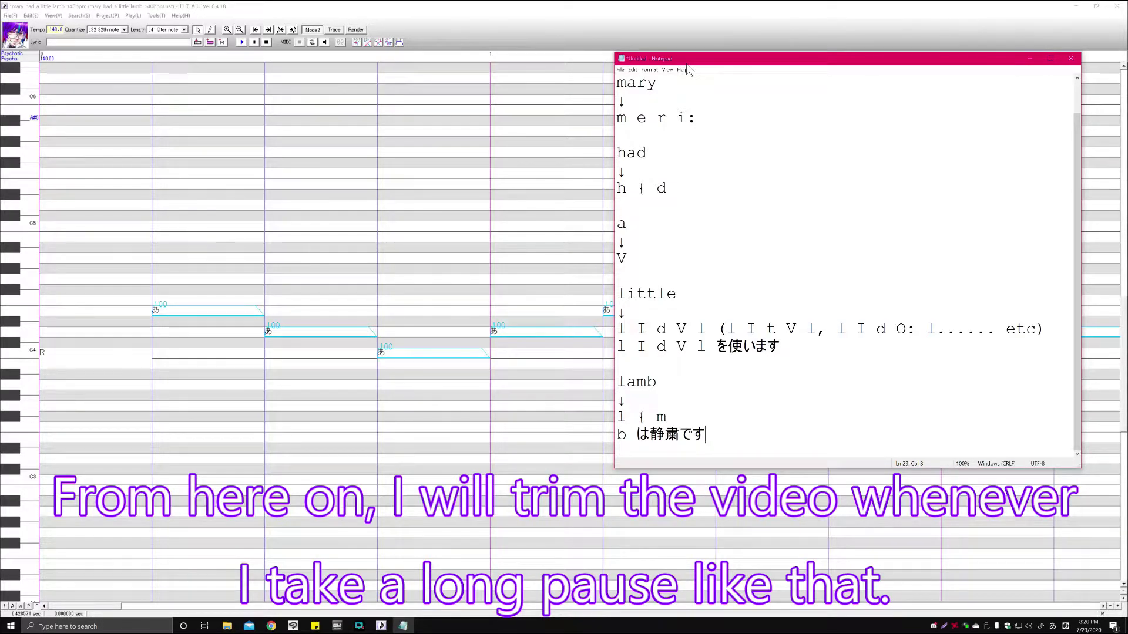
key("Return")
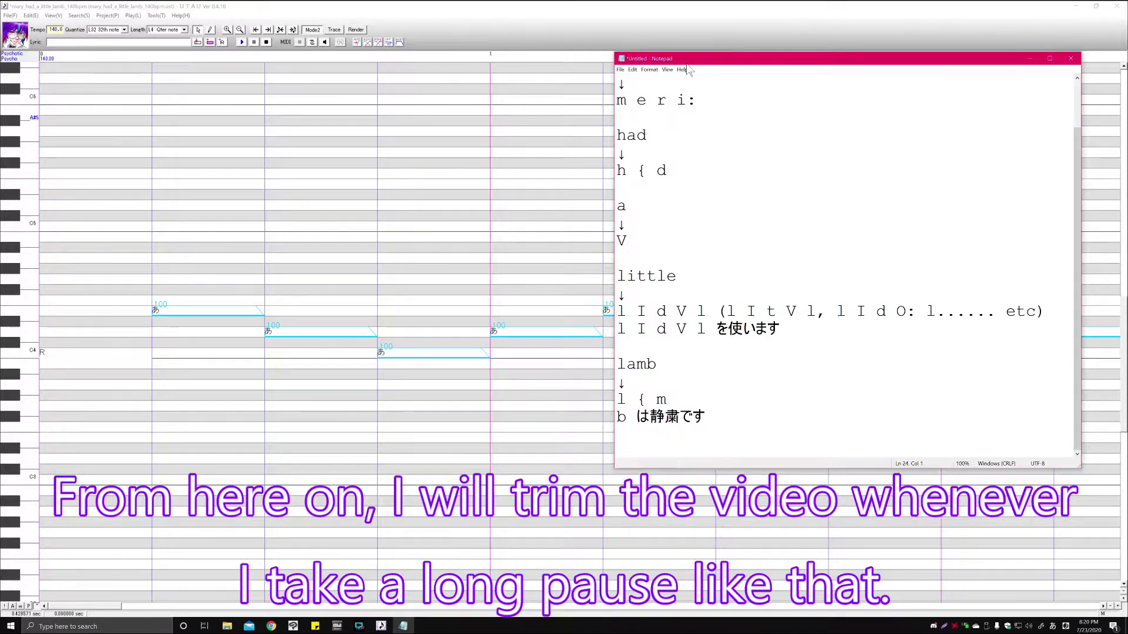
key("BackSpace")
type("(")
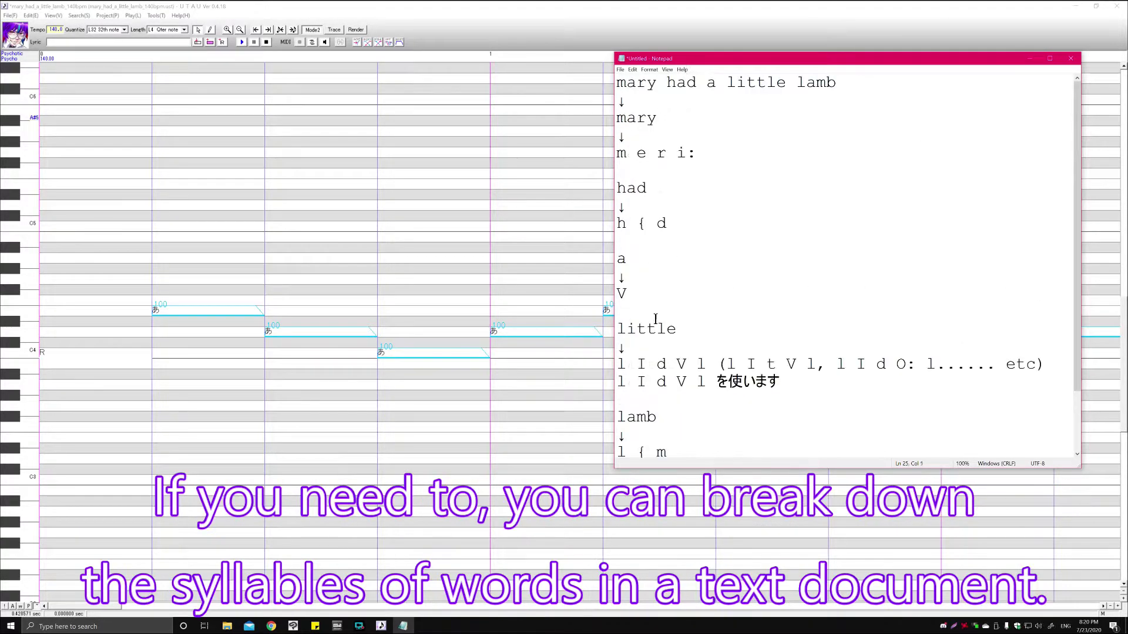
Split the first word and its phonetics into syllables as "ma - ry" and "m e - r i:"
left_click_drag(697, 154, 617, 154)
left_click(636, 117)
type("-")
left_click(646, 152)
type("-")
Split "little" and its chosen pronunciation into syllables as "lit - tle" and "l I - d V l"
left_click_drag(616, 188, 650, 195)
double_click(646, 329)
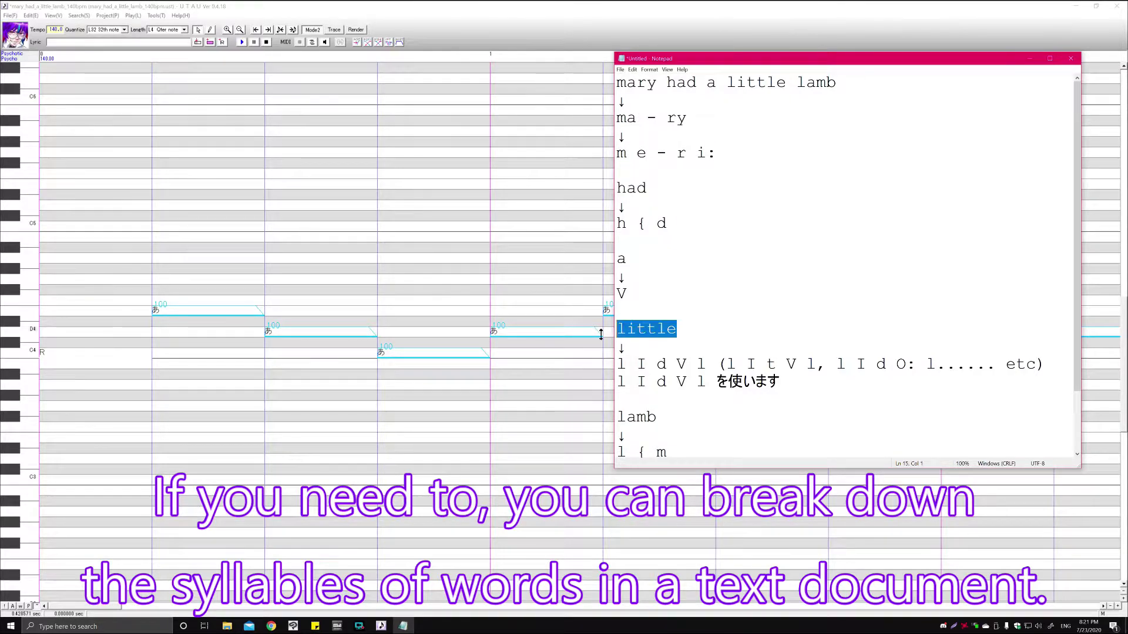
left_click(649, 329)
type("-")
left_click(657, 382)
type("-")
scroll(711, 176, "down", 1)
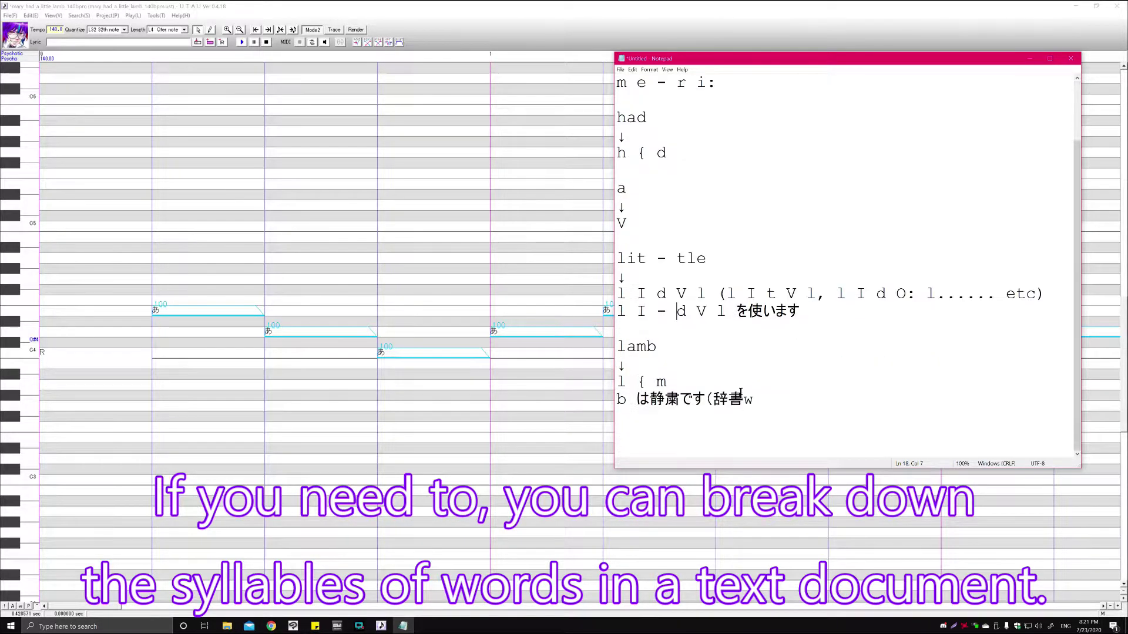
scroll(712, 177, "up", 1)
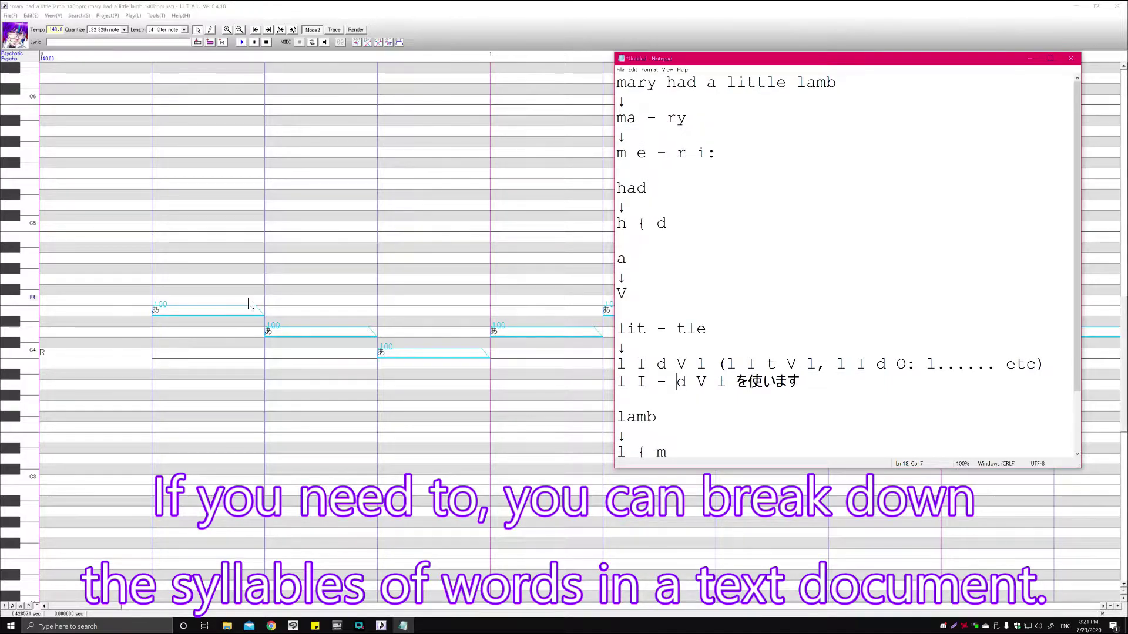
Arrange Notepad beside UTAU and apply the lyrics "ma ry had a lit tle lamb" to the first phrase's notes
left_click_drag(640, 58, 1127, 165)
left_click(136, 194)
left_click(205, 310)
left_click(85, 40)
type("ma ry had a lit tle lamb")
scroll(213, 611, "right", 2)
scroll(137, 611, "left", 4)
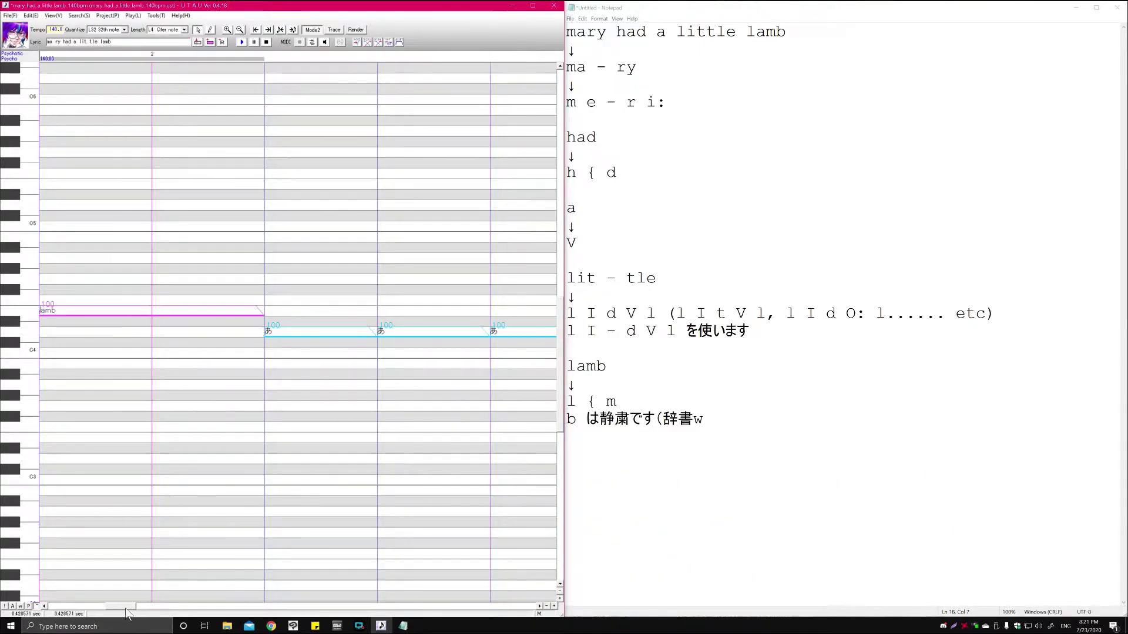
scroll(121, 612, "left", 10)
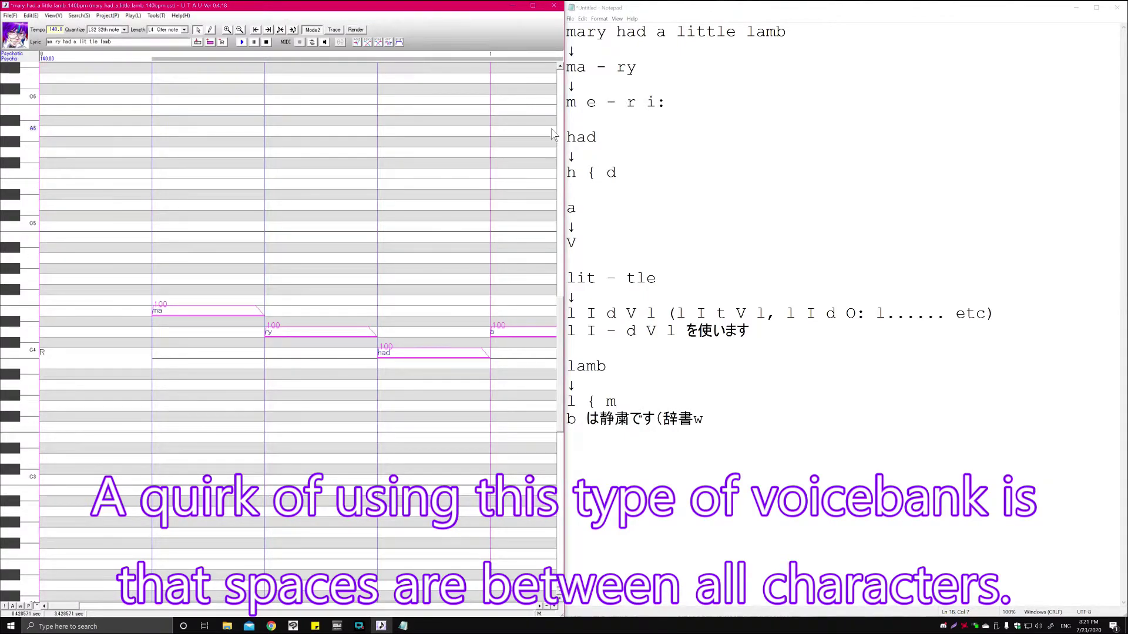
Replace the lyrics of the "ma" and "ry" notes with the phonetics "m e" and "r i"
left_click_drag(232, 264, 344, 292)
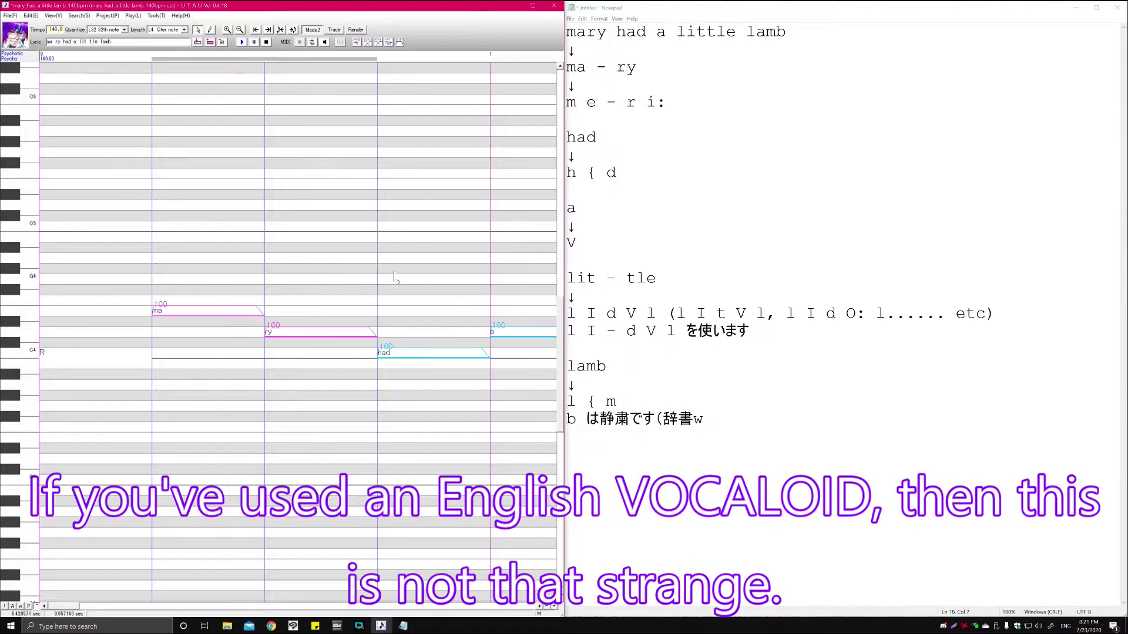
left_click_drag(646, 71, 566, 69)
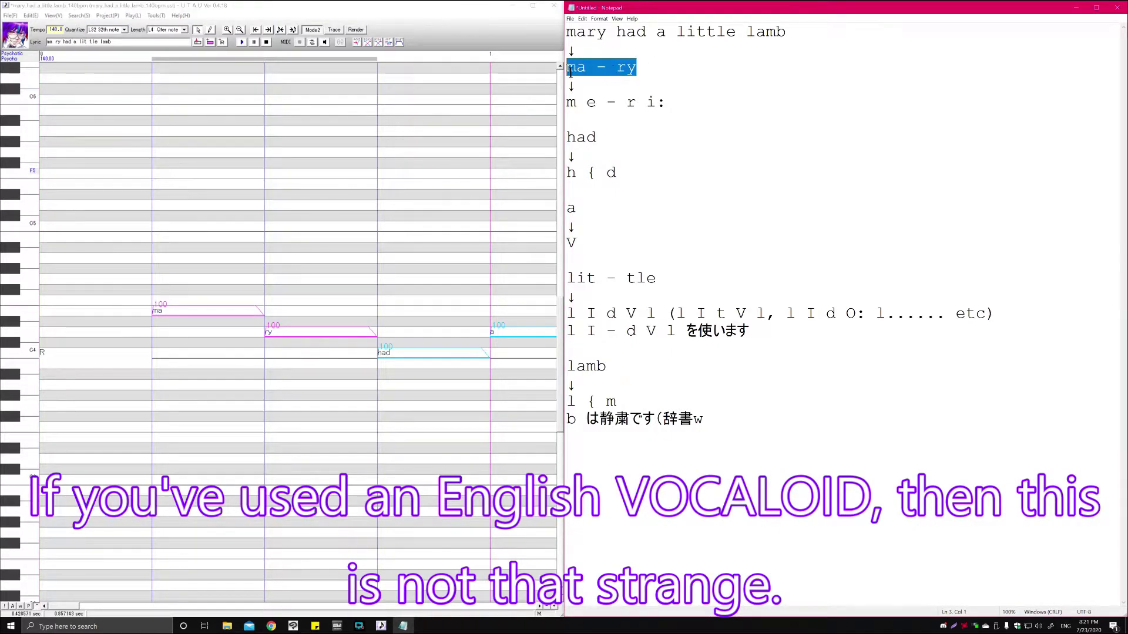
left_click_drag(666, 104, 567, 104)
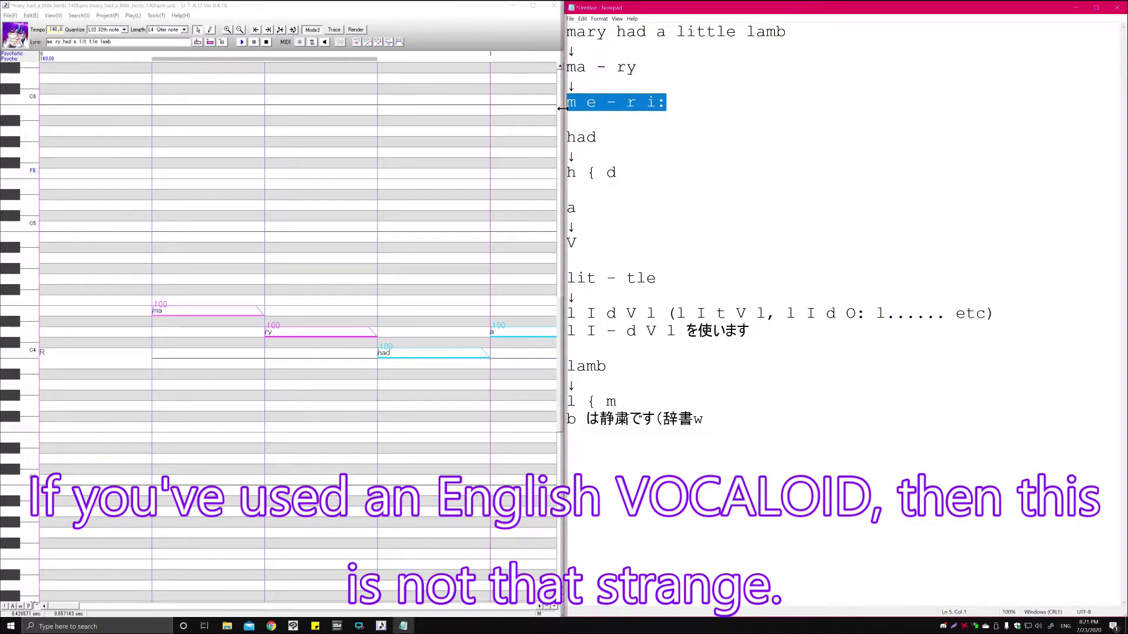
double_click(191, 311)
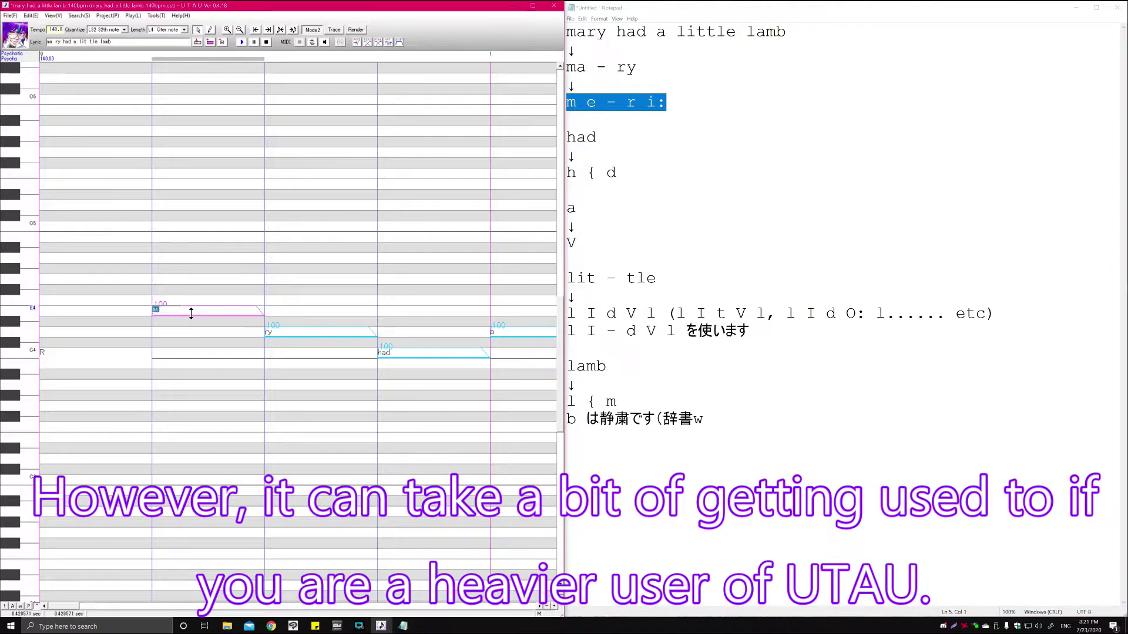
key("Tab")
type("r i")
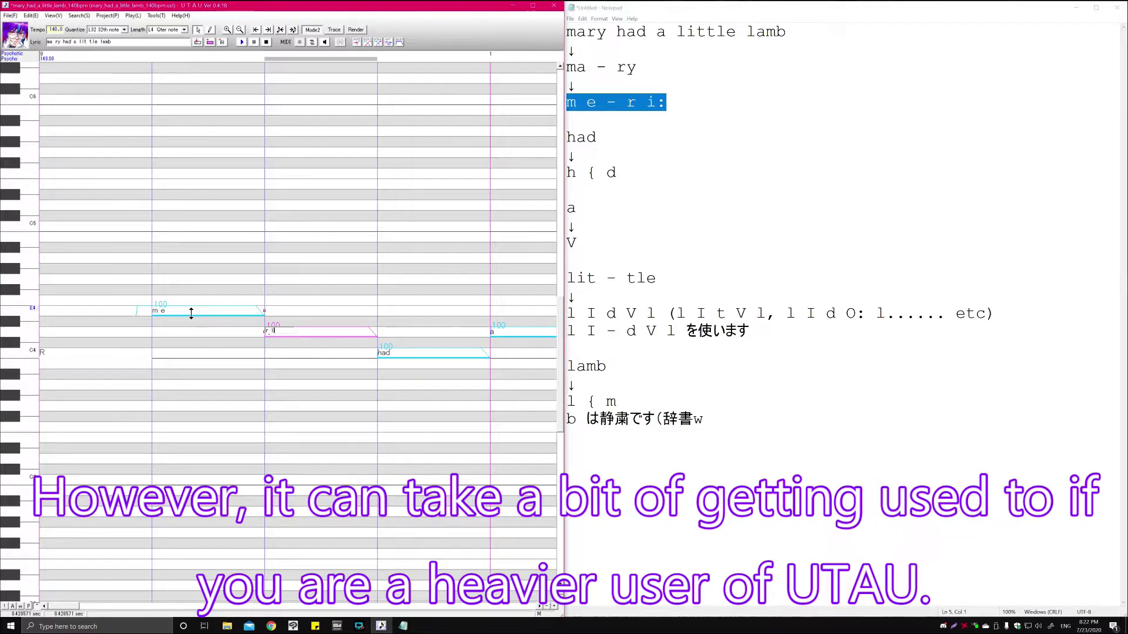
key("Tab")
Crossfade the envelopes of the "m e" and "r i" notes and play them back
left_click_drag(298, 276, 235, 276)
left_click(377, 42)
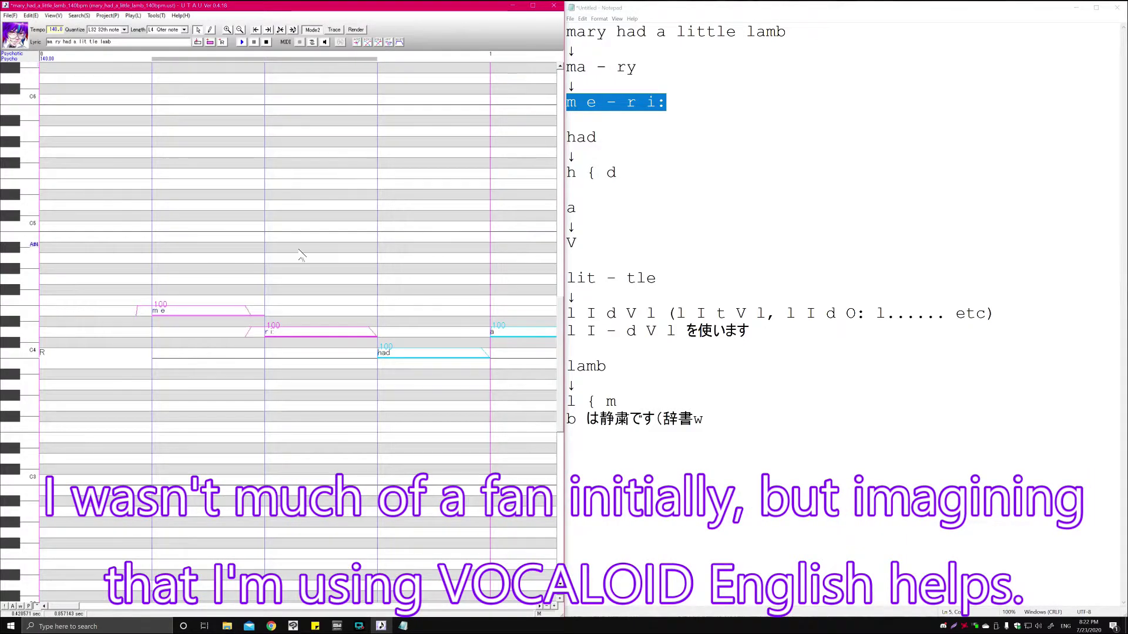
key("space")
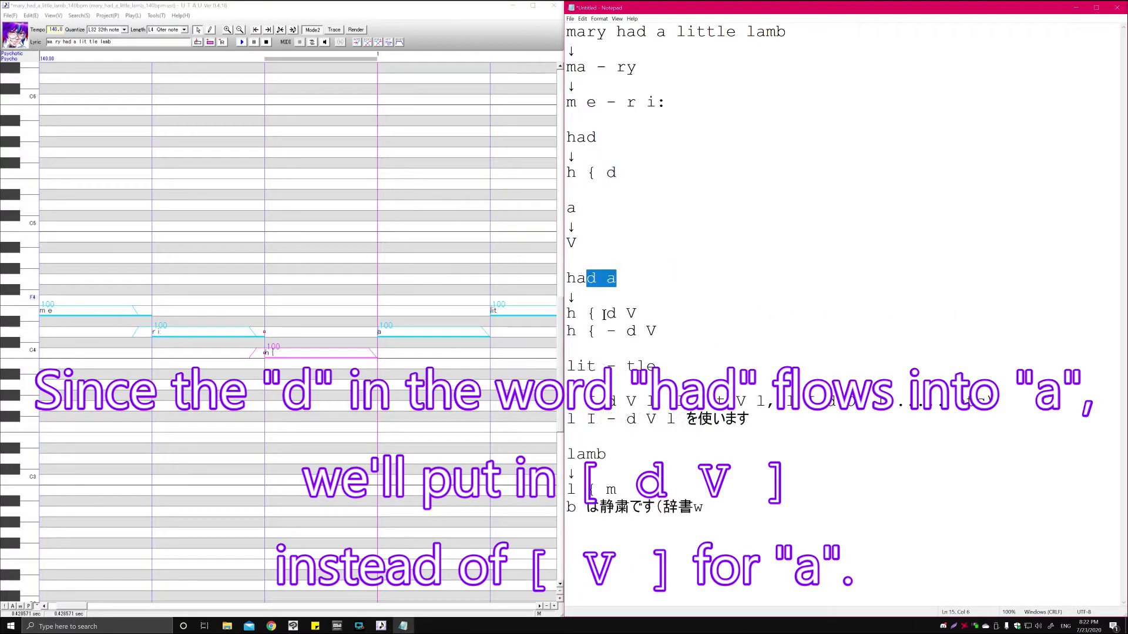
Following the "h { - d V" breakdown, replace the lyric of the "a" note with "d V"
left_click_drag(609, 314, 638, 314)
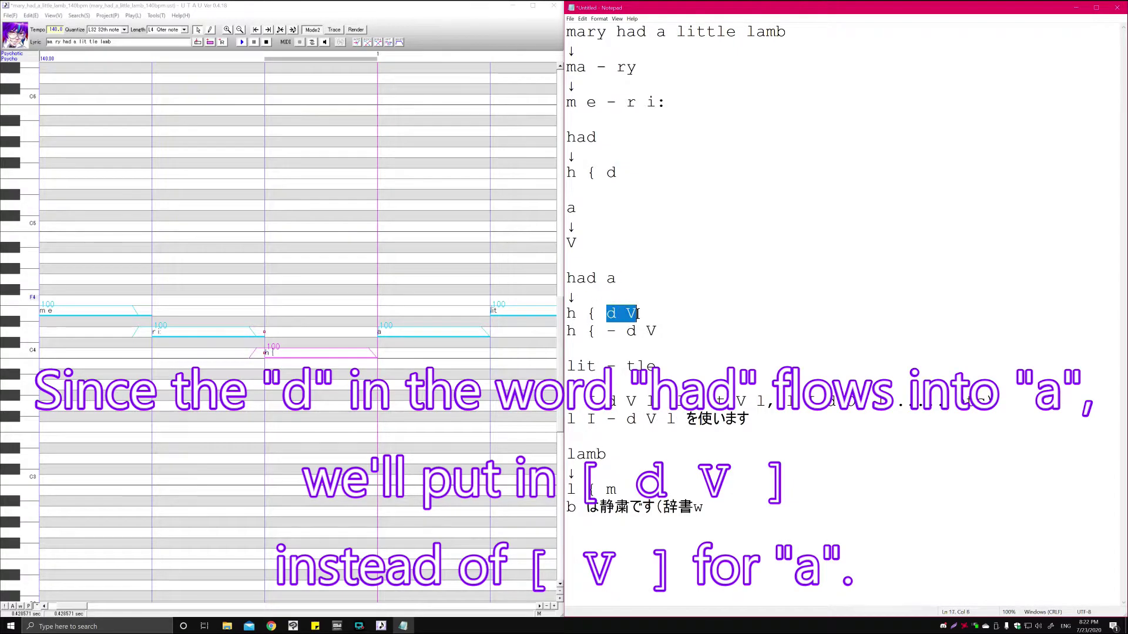
left_click_drag(586, 278, 638, 314)
left_click_drag(565, 332, 657, 332)
left_click(422, 331)
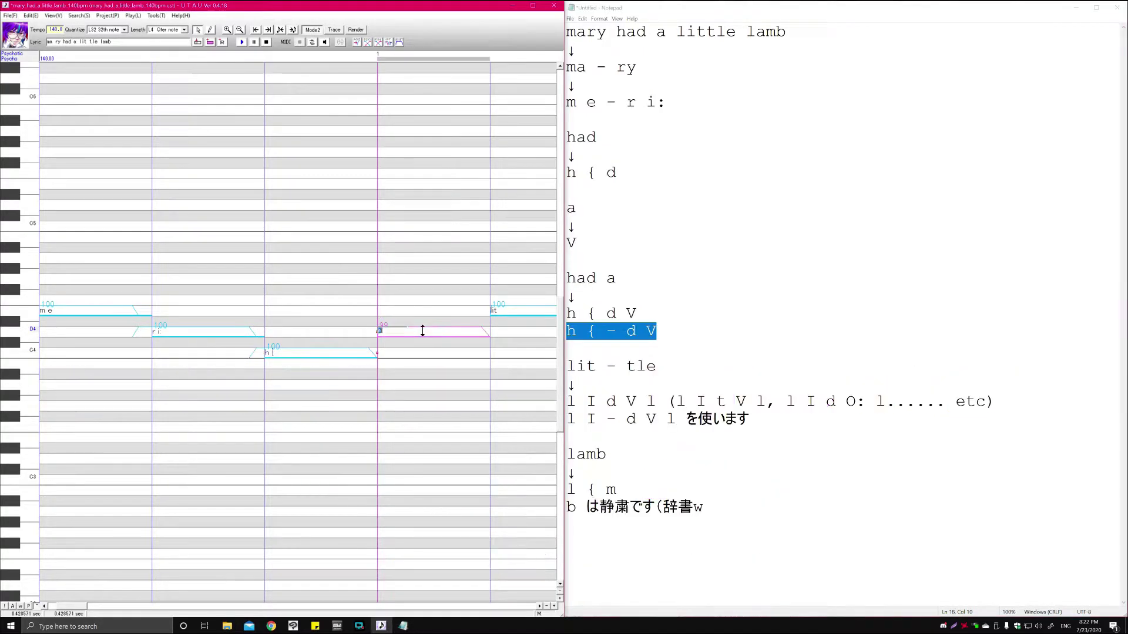
type("d V")
key("Return")
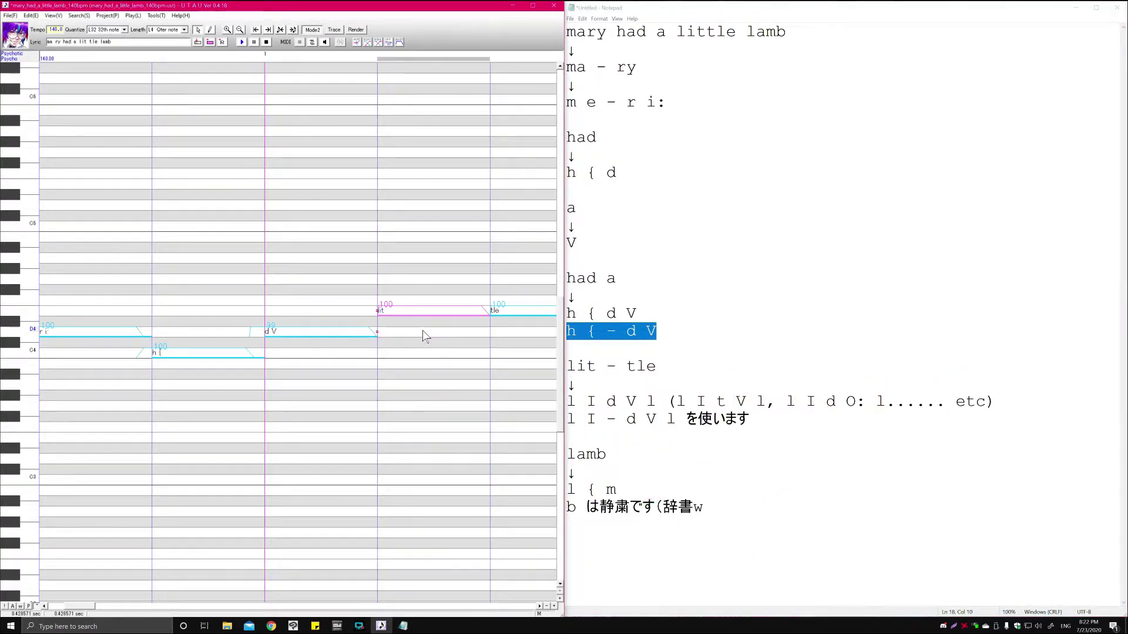
Set the lyrics of the "lit", "tle" and "lamb" notes to "l I", "d V" and "l {"
type("l I")
key("Return")
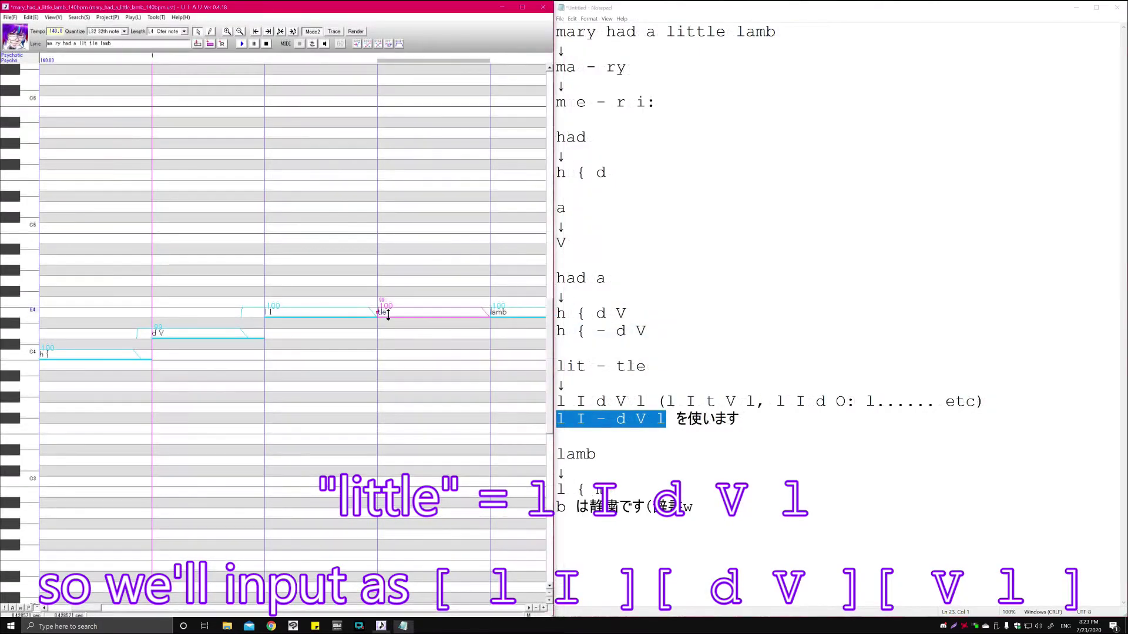
key("Return")
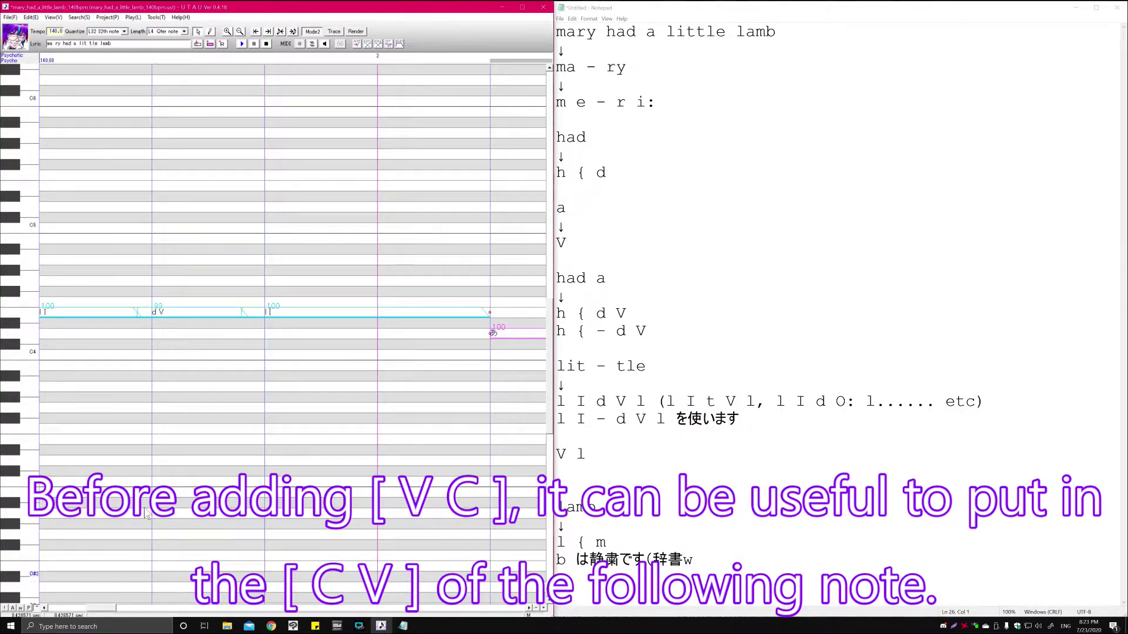
Shorten the "d V" note, fill the gap before "l {" with a "V l" note and play the result
left_click_drag(233, 297, 277, 301)
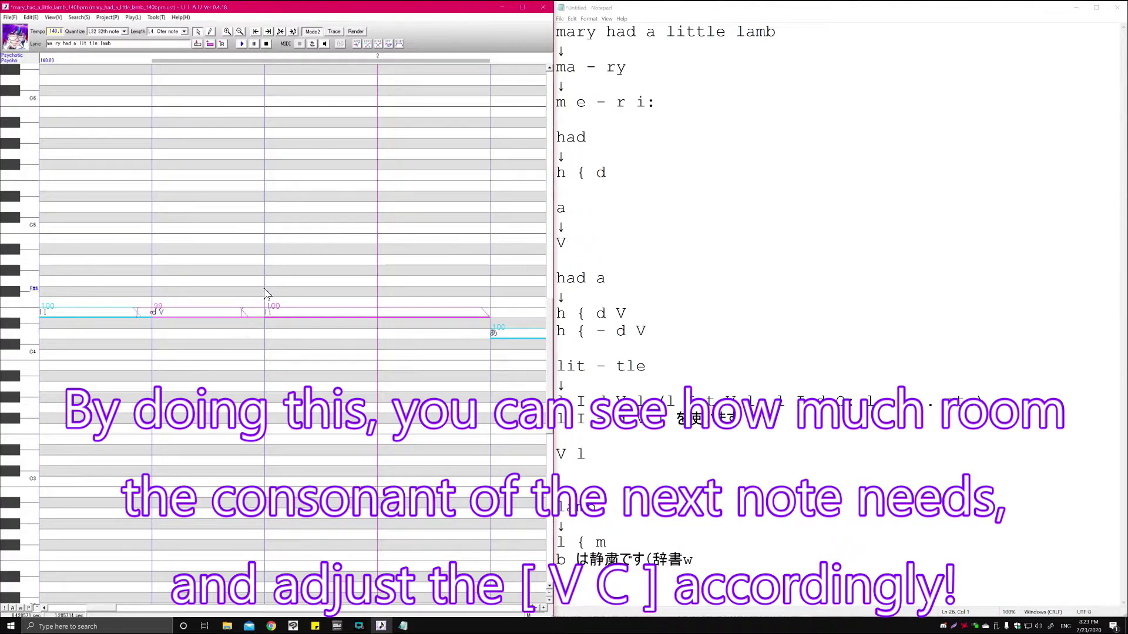
left_click_drag(264, 315, 265, 314)
left_click_drag(237, 316, 241, 312)
left_click(239, 312)
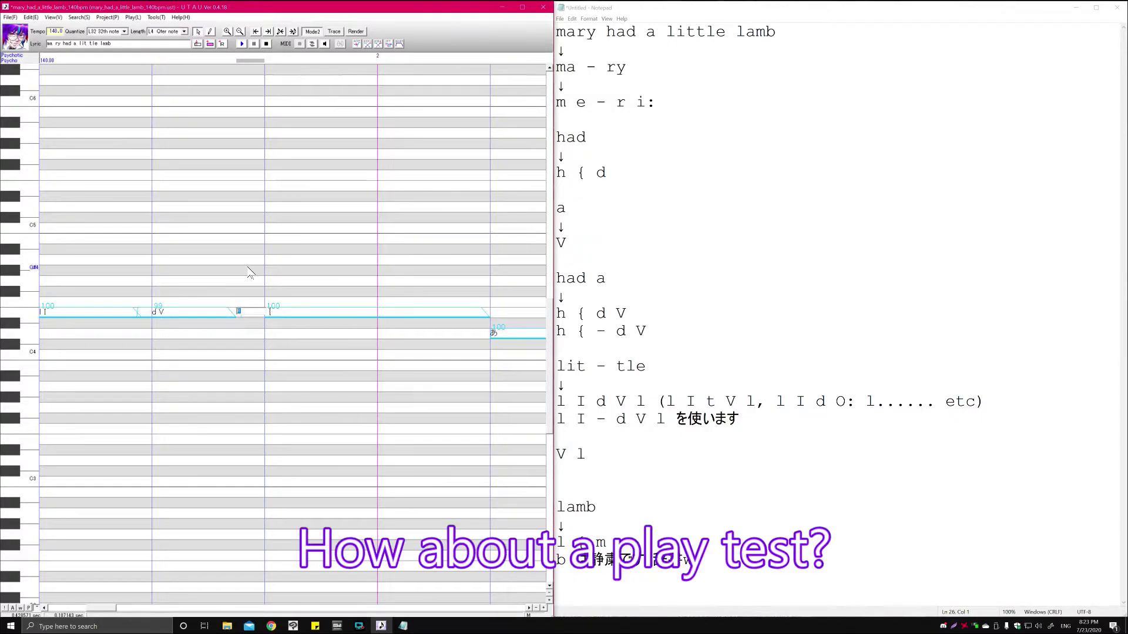
key("space")
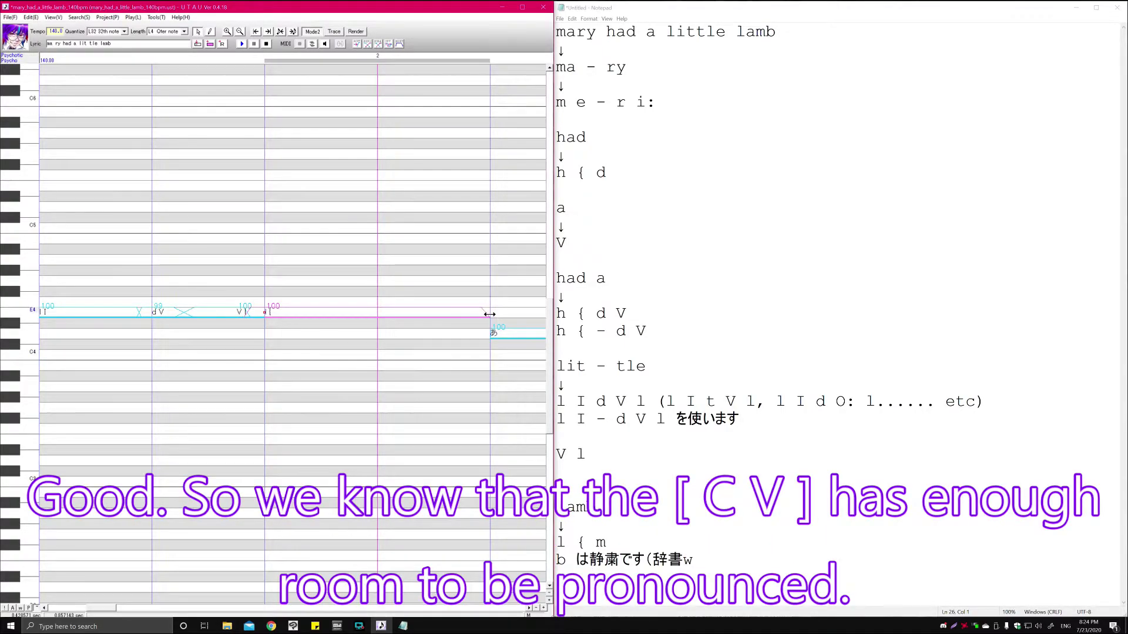
Shorten the "l {" note and enter "{ m" on the first short rest created behind it
left_click_drag(489, 314, 463, 318)
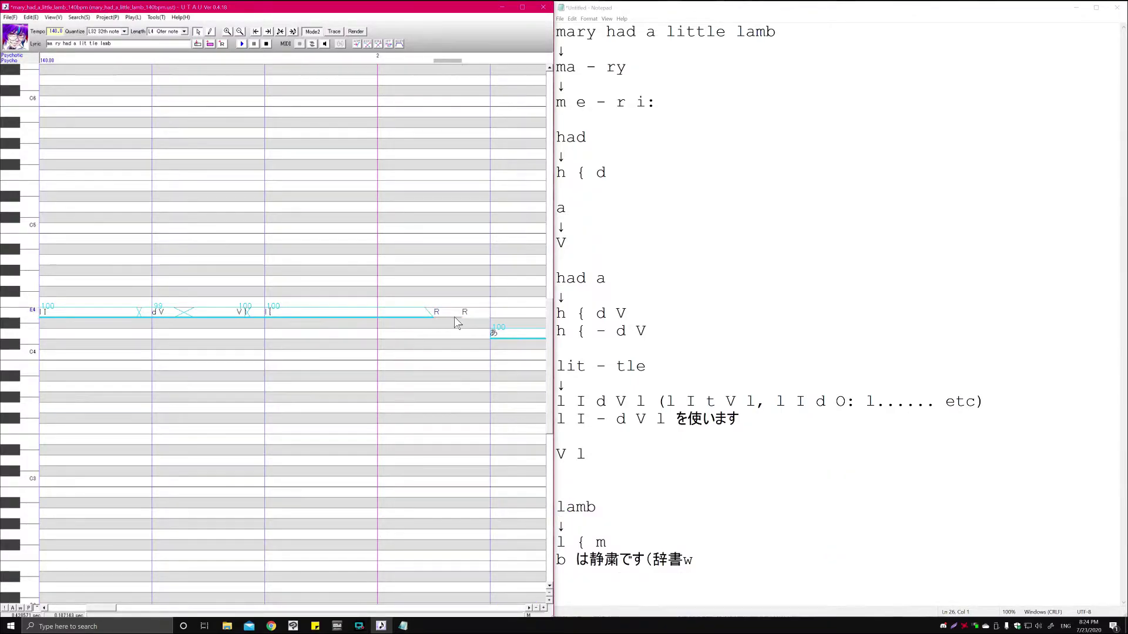
key("BackSpace")
type("[{m")
key("Return")
scroll(254, 296, "right", 2)
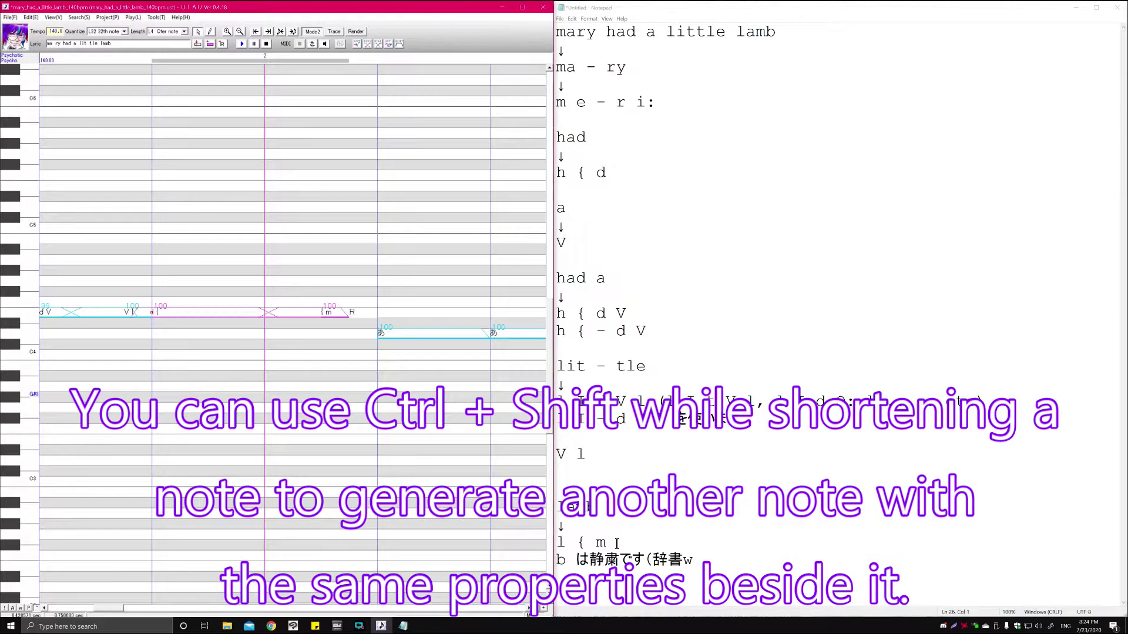
Set the modulation of the selected "l {" and "{ m" notes to 0 and play them back
left_click_drag(617, 543, 546, 546)
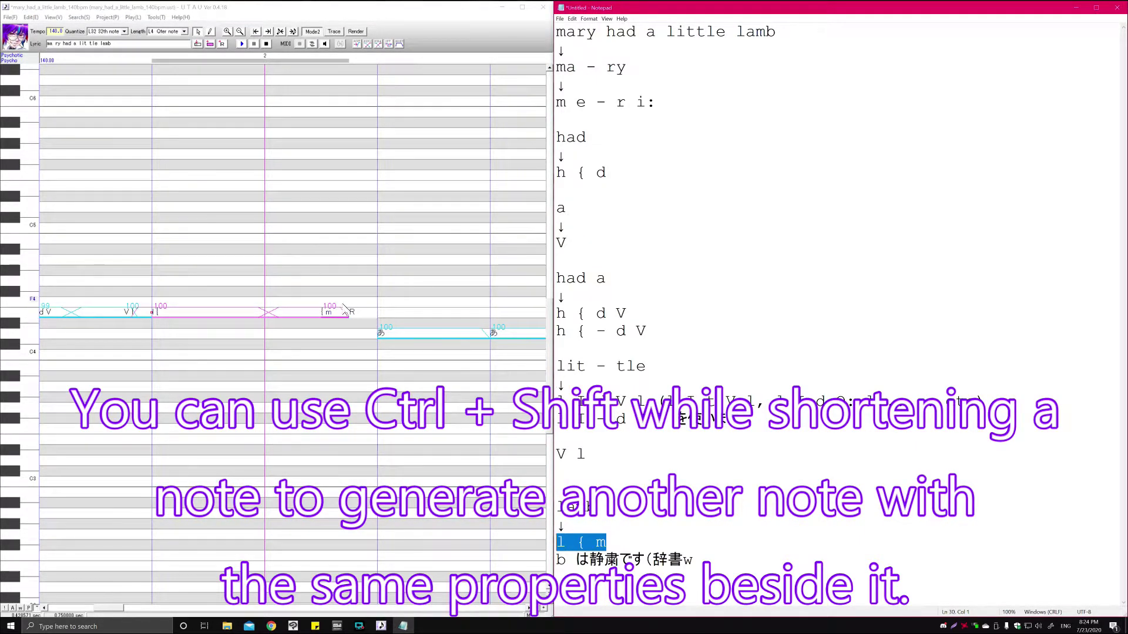
right_click(269, 315)
left_click(293, 407)
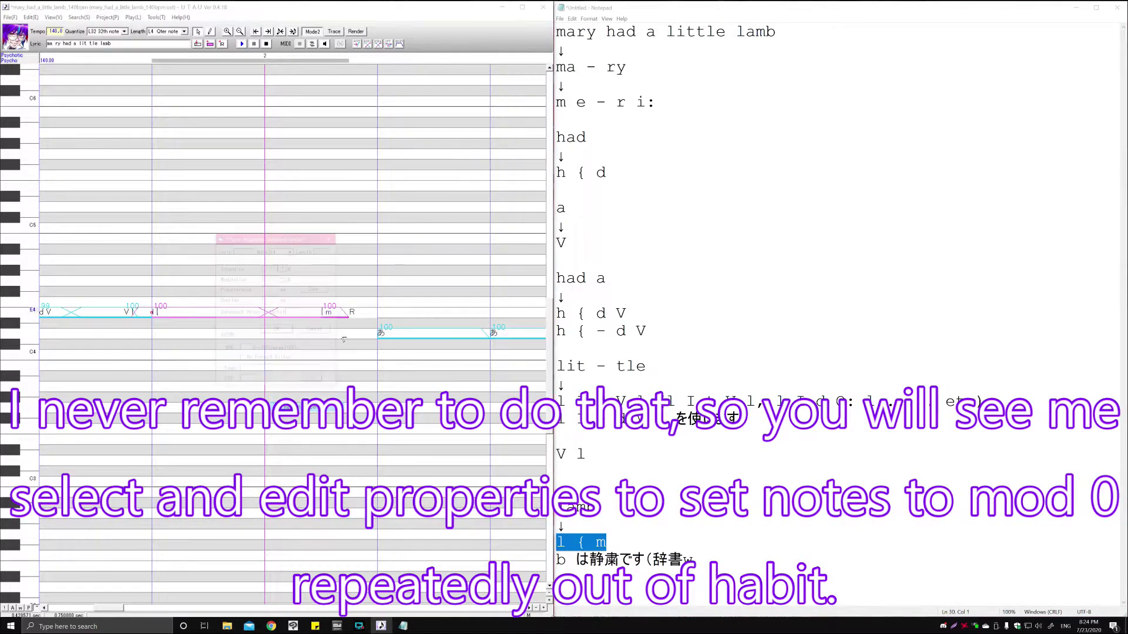
left_click(283, 332)
key("space")
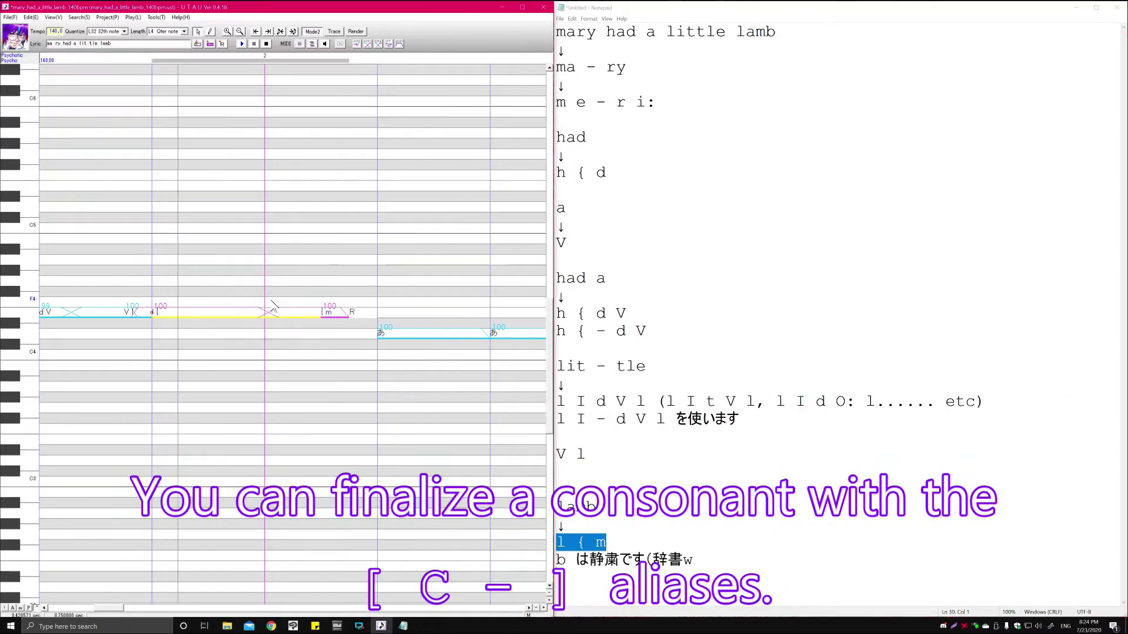
Turn the rest after "{ m" into "m -", set both notes' modulation to 0 and play them back
left_click(353, 312)
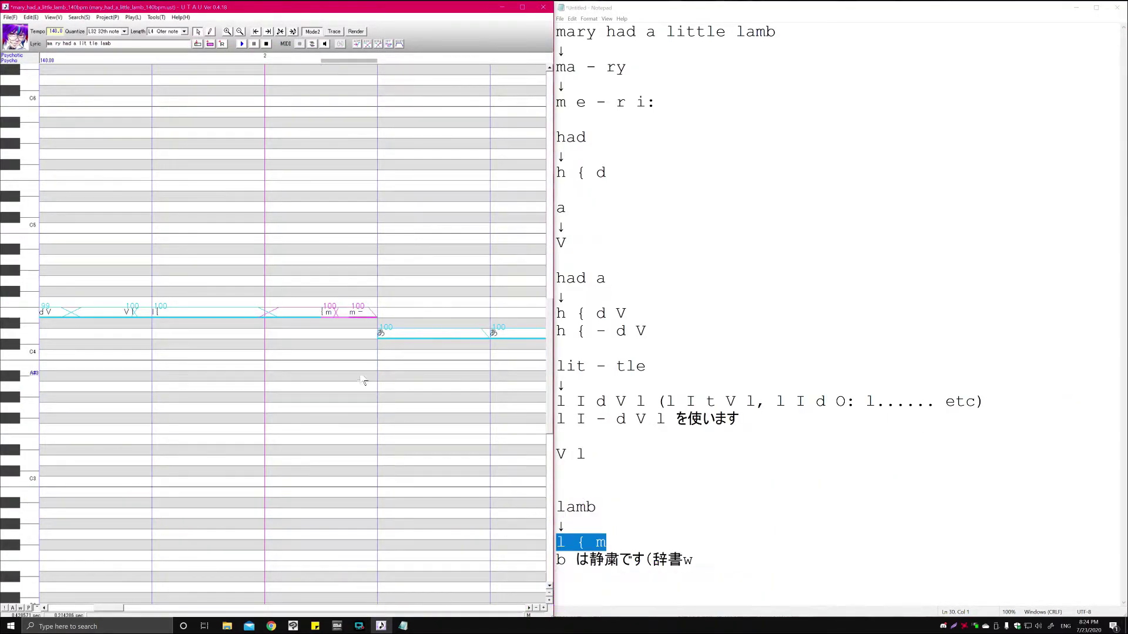
right_click(359, 313)
left_click(379, 406)
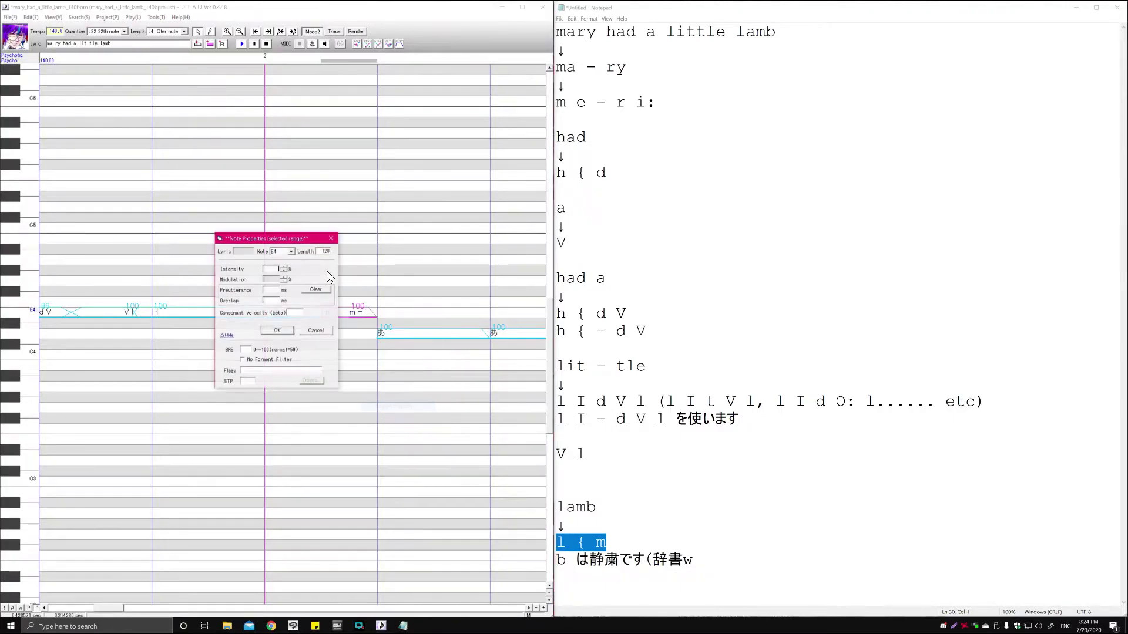
left_click(278, 331)
key("space")
key("space")
Enter "l I" on the first note after "m -" and play the transition between them
left_click(395, 334)
scroll(310, 151, "right", 2)
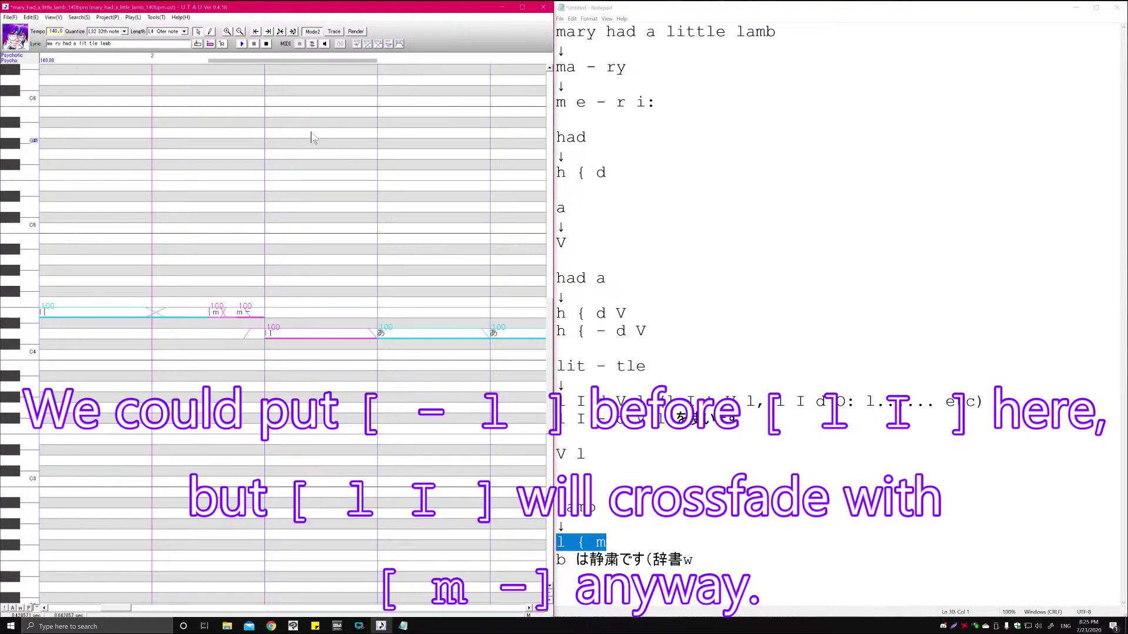
key("space")
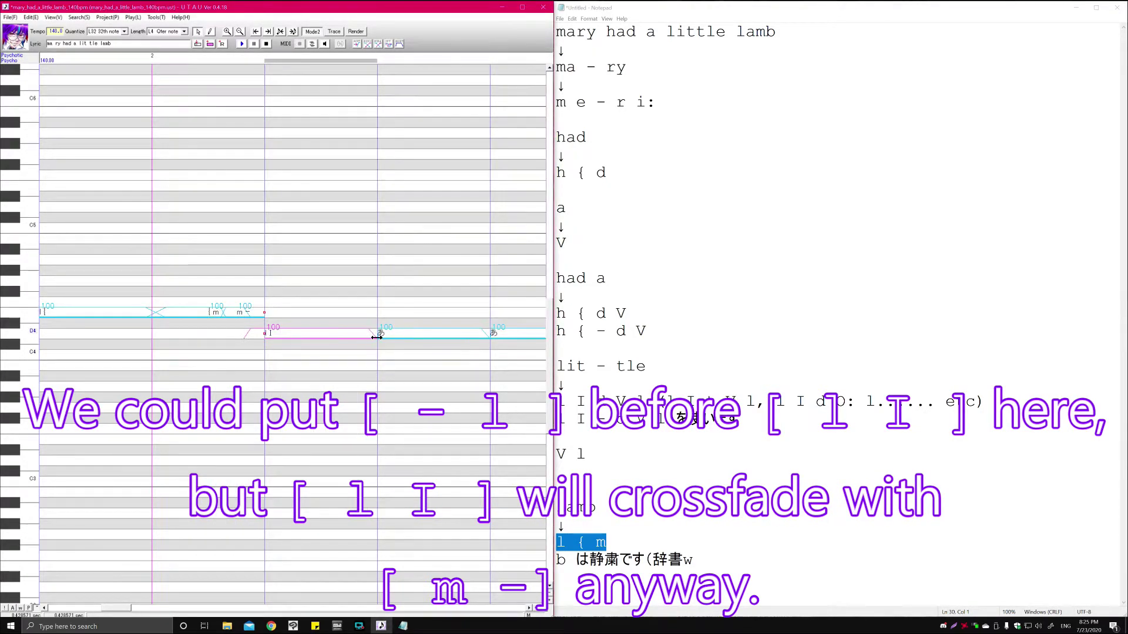
Fill the notes of the two repeated "little lamb" phrases with the phonetics "l I", "d V" and "l {"
double_click(396, 339)
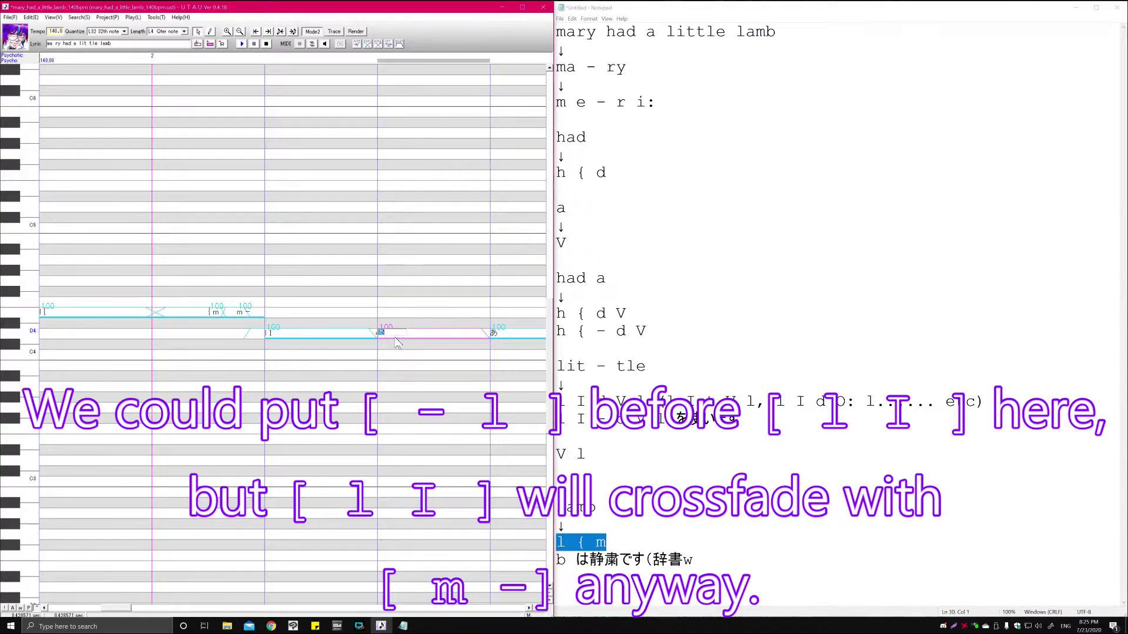
key("Return")
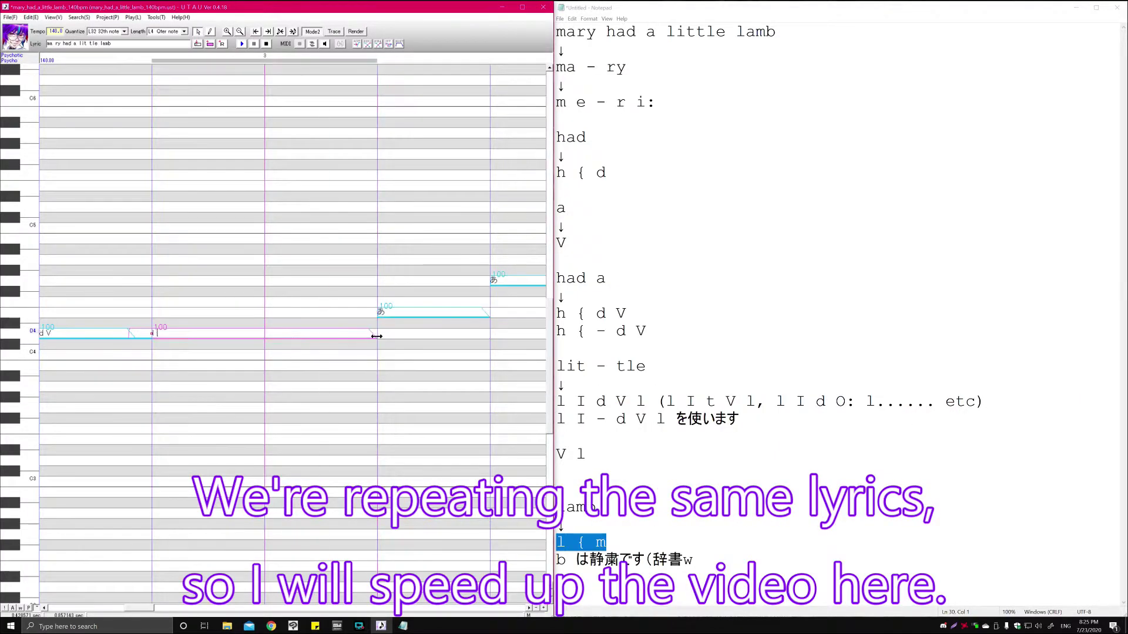
left_click_drag(105, 609, 121, 611)
left_click(360, 333)
left_click_drag(491, 333, 491, 309)
scroll(294, 293, "right", 2)
scroll(170, 309, "right", 2)
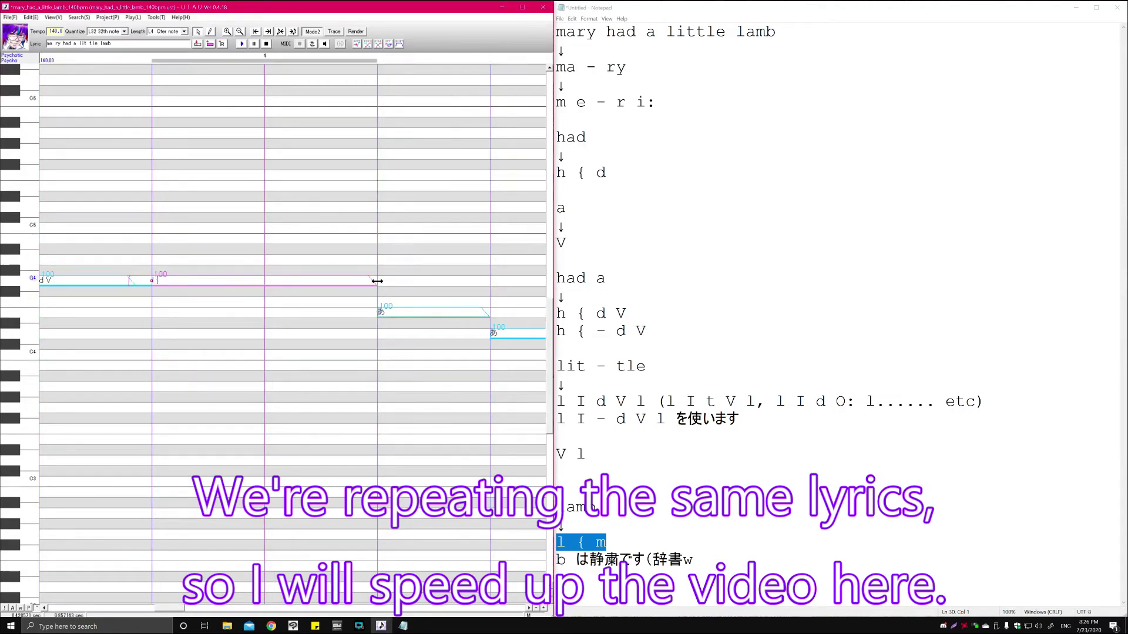
Enter the phonetics on the repeated "mary had a little lamb" line and shorten a note to make room for a VC transition
left_click(390, 310)
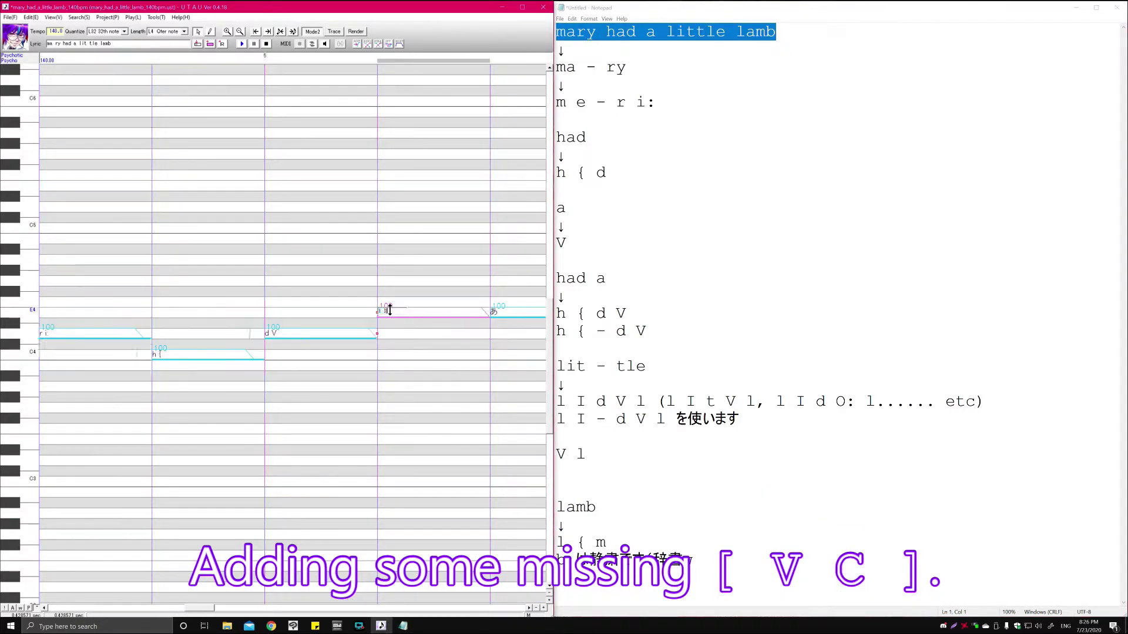
scroll(294, 311, "right", 2)
left_click_drag(264, 316, 237, 317)
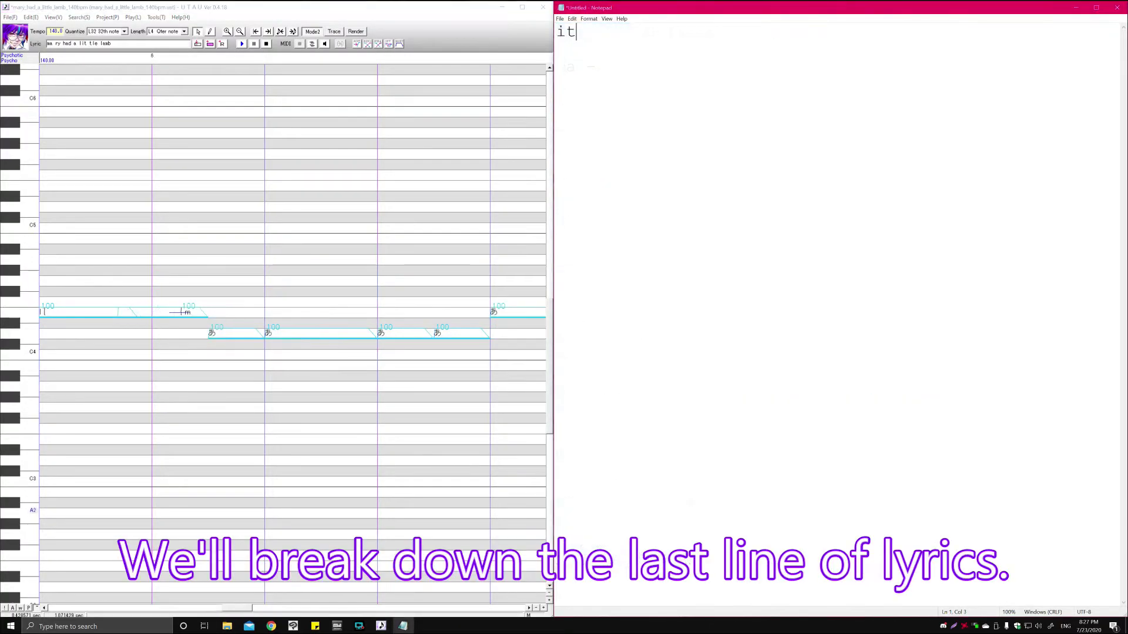
Write "its fleece was as white as snow" in the notes and break "its" down into "I t s" and "[ - I ][ I t ][ t s ]"
type("s fleece was as white as snow ↓ its ")
type("↓")
key("Return")
type("ite as snow")
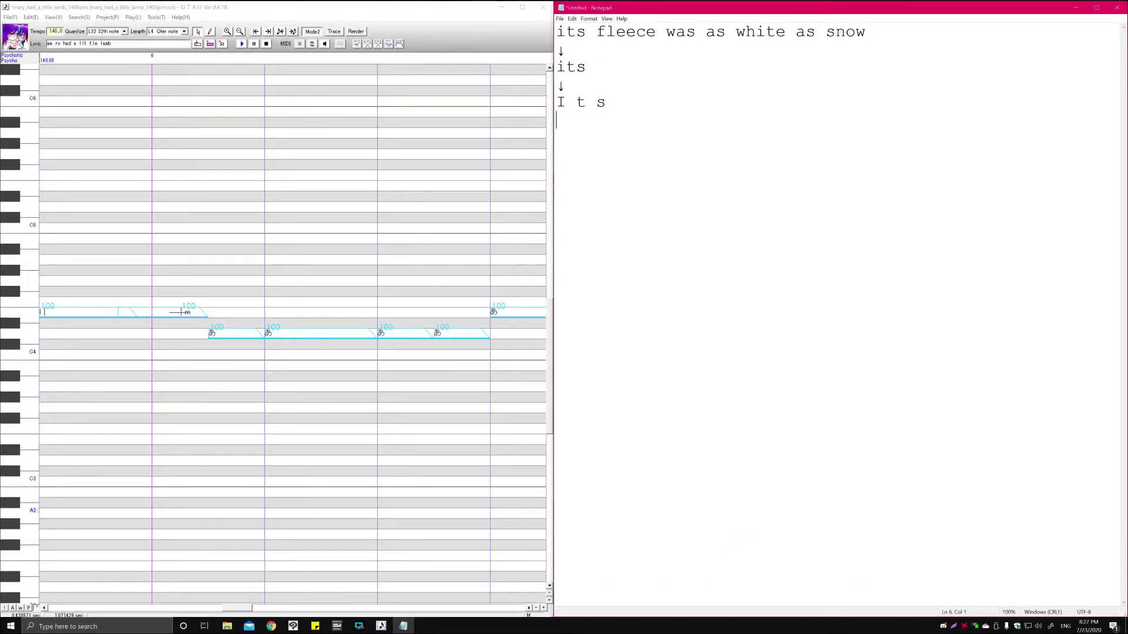
type("- T")
Split the first note of the last line into "- I", "I t" and "t s" notes and play the result
left_click(235, 333)
left_click_drag(264, 335, 241, 340)
left_click(237, 332)
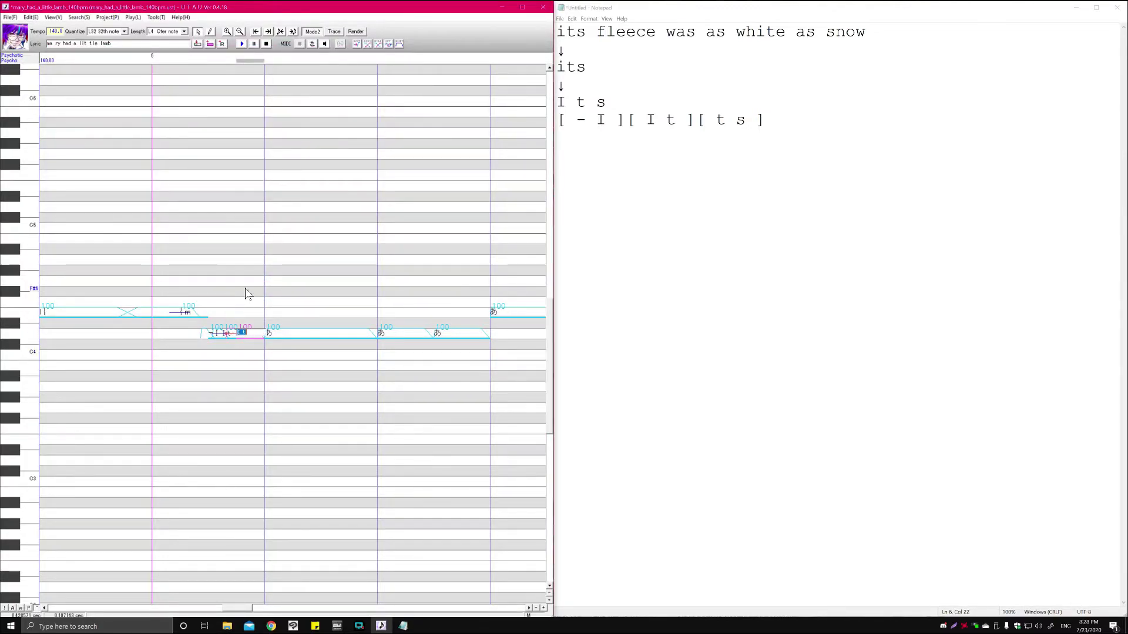
left_click(251, 334)
key("space")
left_click_drag(264, 338, 255, 338)
left_click(258, 334)
key("ctrl+z")
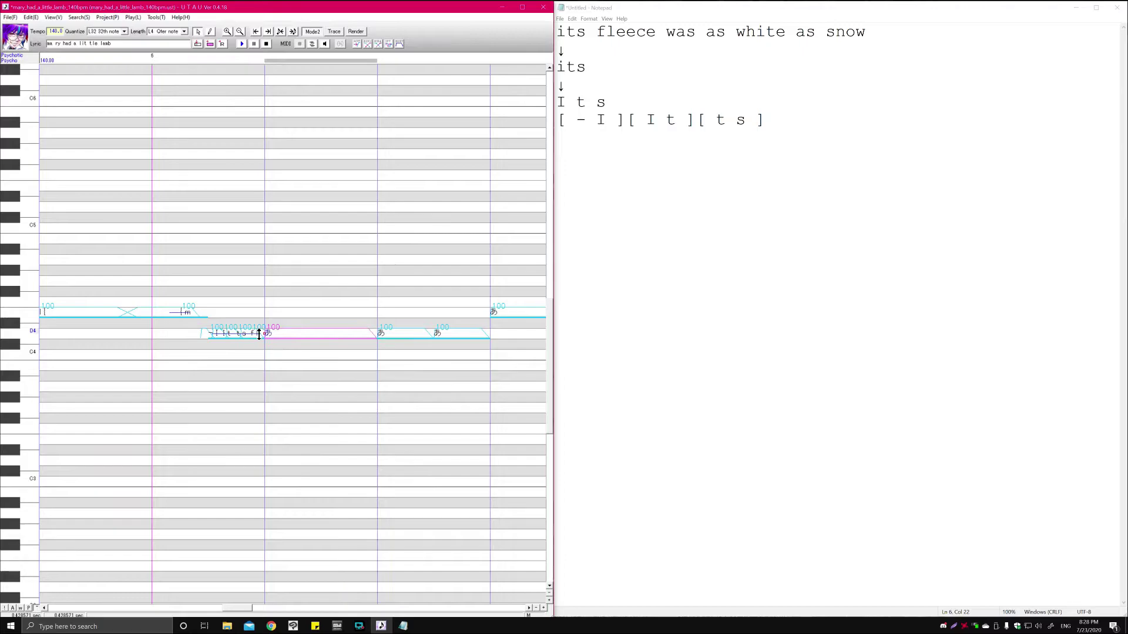
Play back the three notes that make up "its"
left_click_drag(263, 334, 215, 326)
key("space")
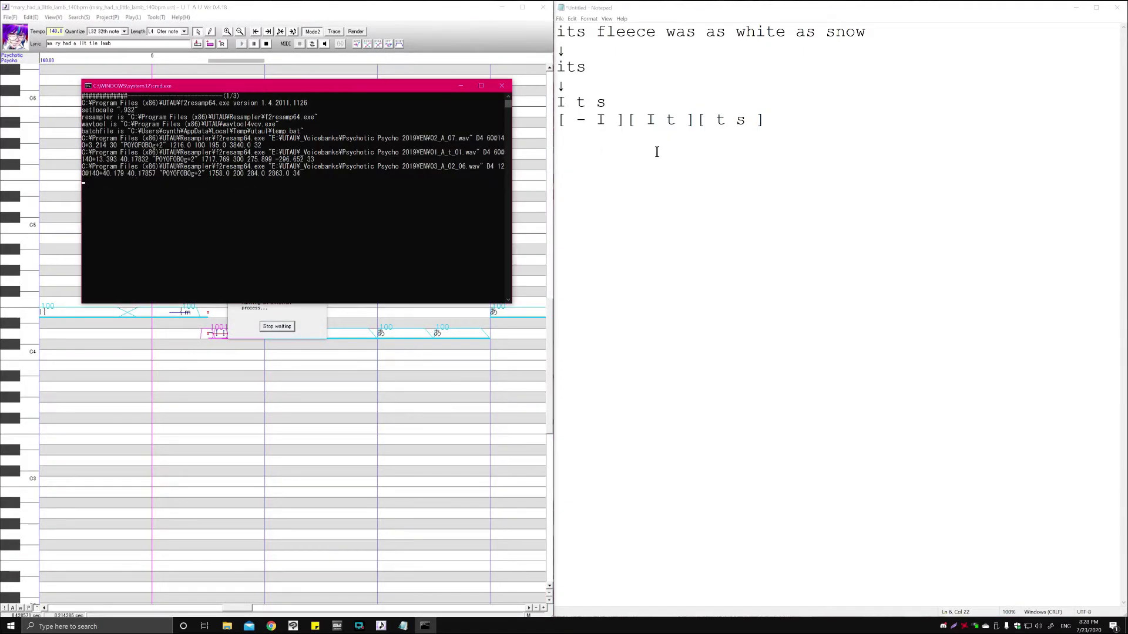
Add the breakdown of "fleece" to the notes as "f l i: s" and "[ f l ][ l i: ][ i: s ]"
left_click(768, 121)
type("fleece ↓ f ")
type("l i: ")
type("s")
key("Return")
type("[")
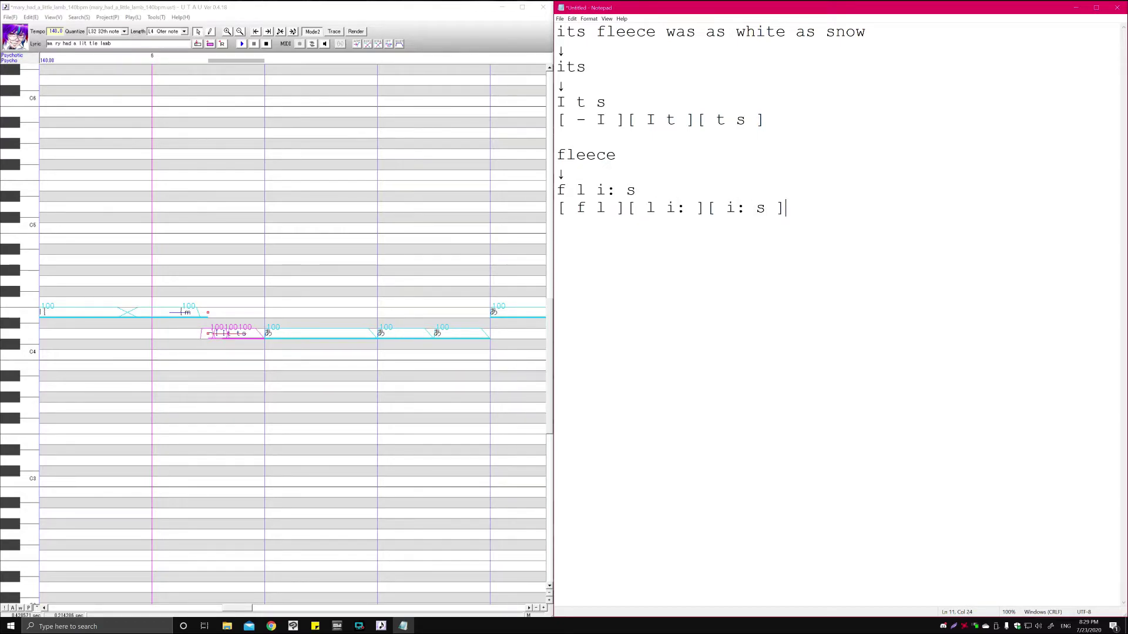
Enter "l i:" on the first "fleece" note and split off an "f l" note from the end of "t s"
left_click(266, 339)
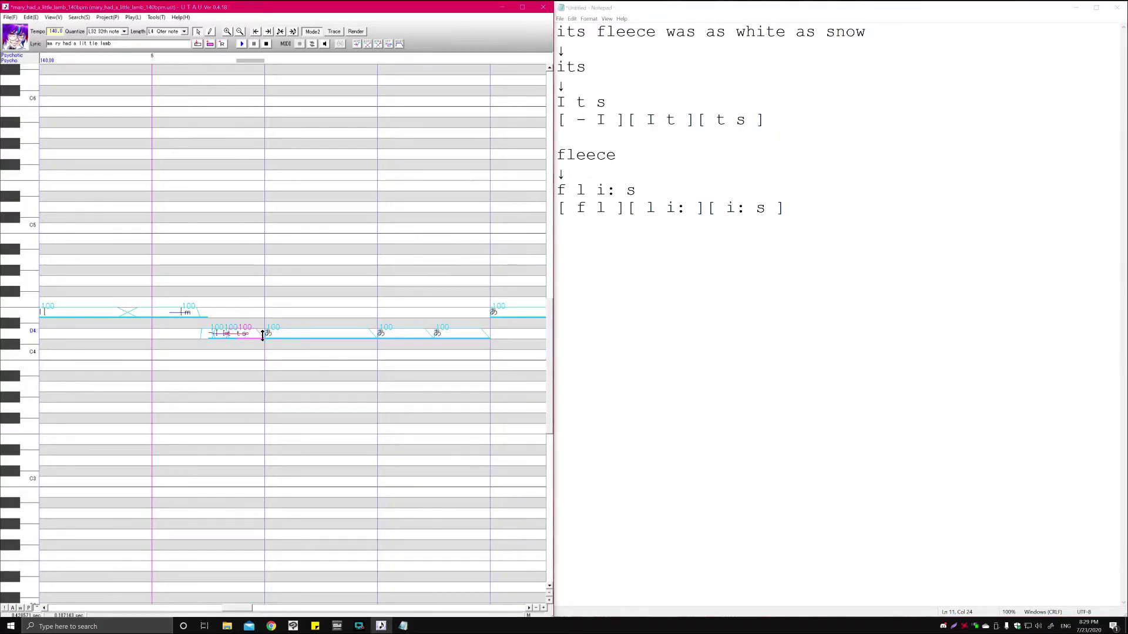
left_click(284, 333)
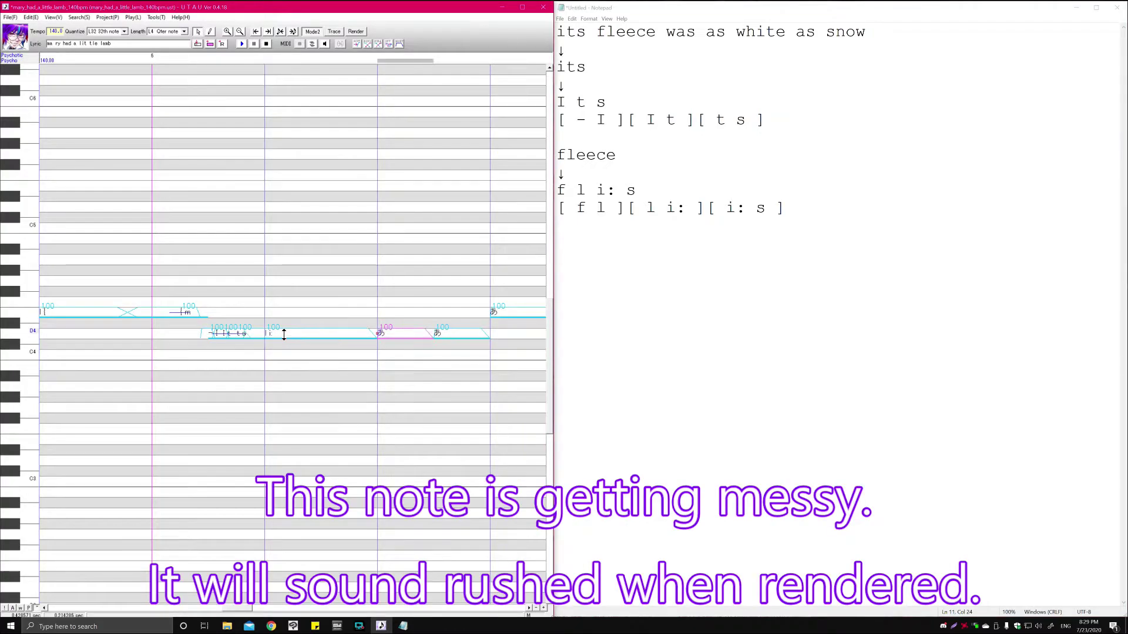
left_click_drag(262, 335, 257, 342)
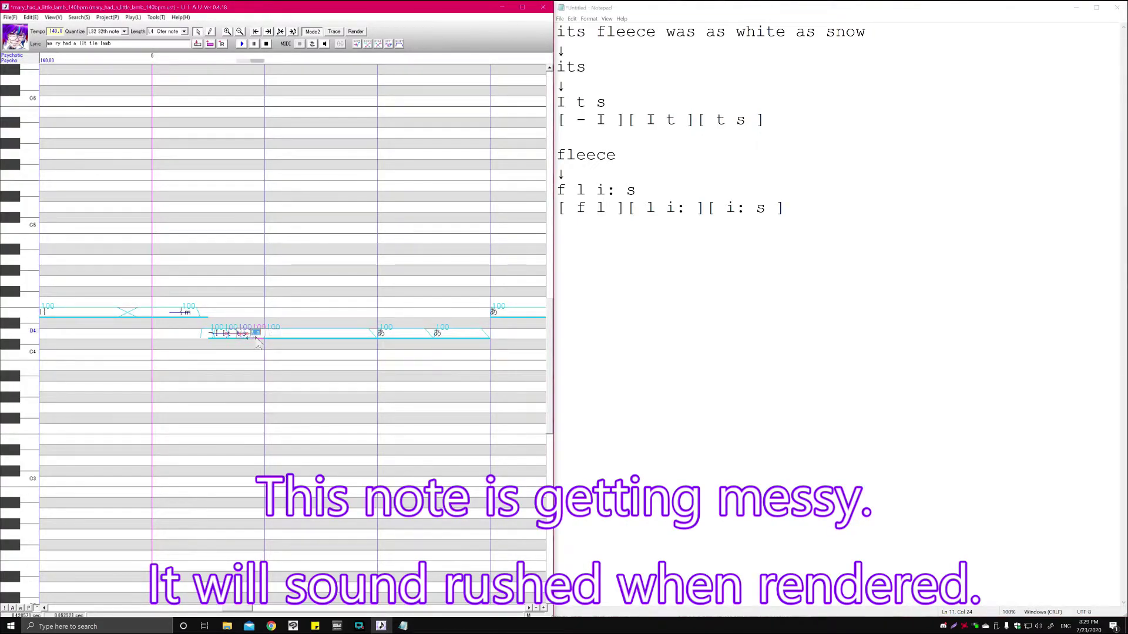
Play back the notes from "I t" to "l i:", and play only "t s" and "f l"
left_click(223, 334, "shift")
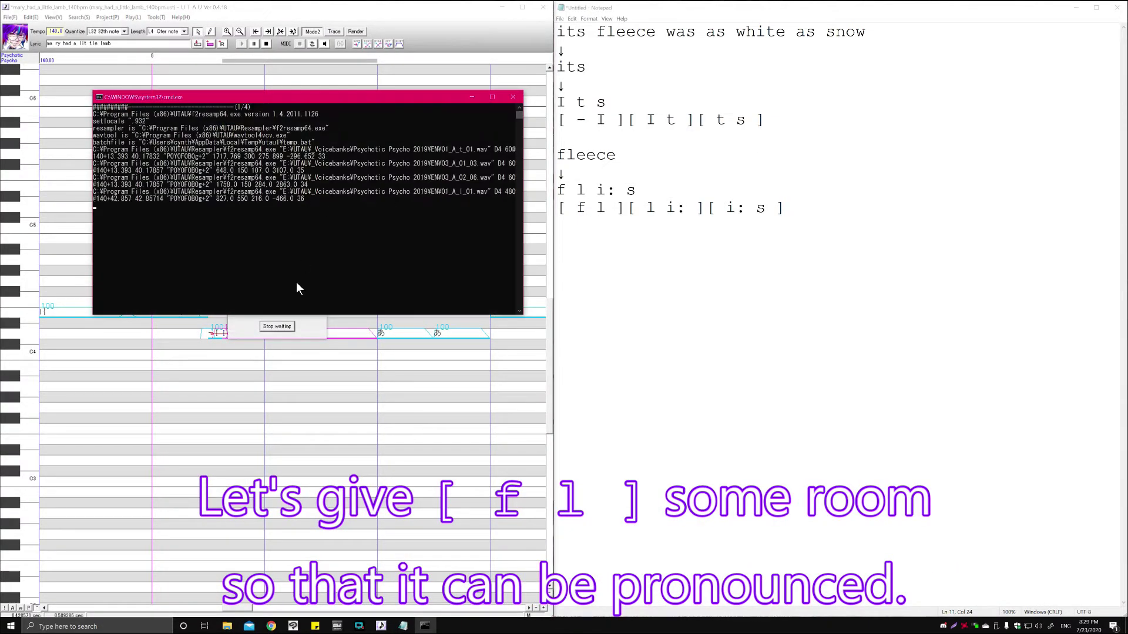
left_click(245, 333)
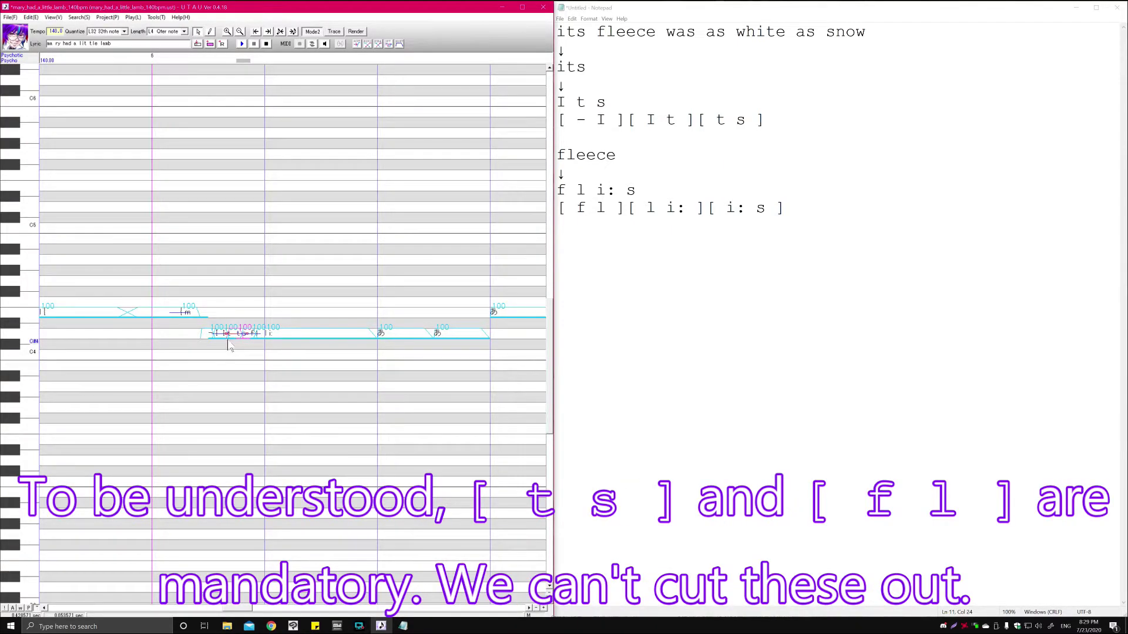
left_click(262, 331, "shift")
key("space")
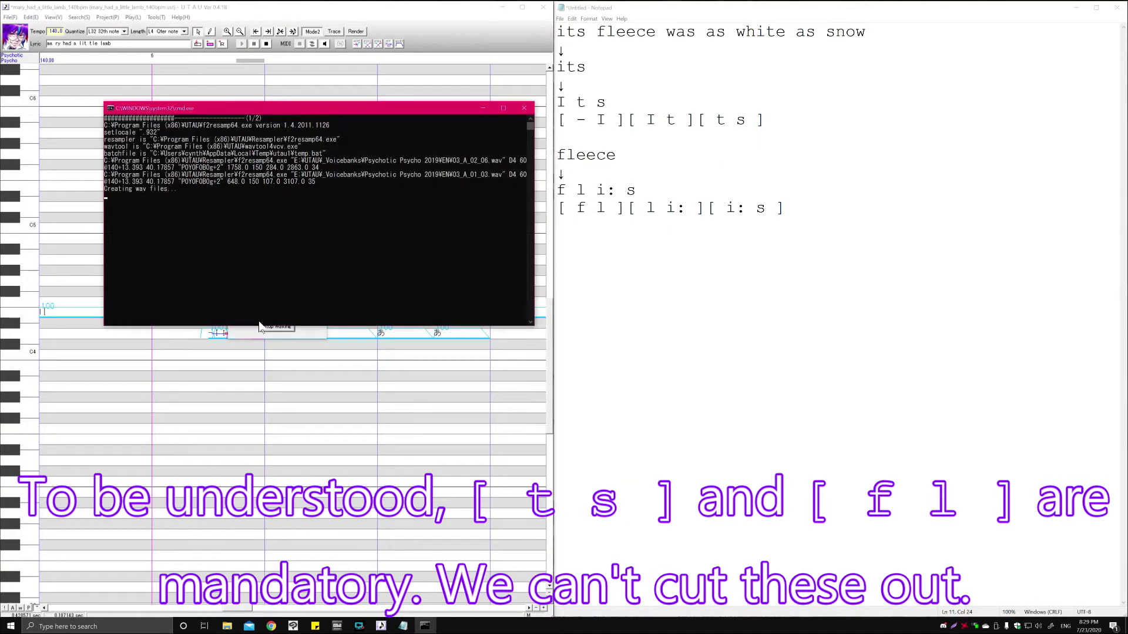
Delete the "I t" note, extending "t s" into its place, and play back the notes from "- I" to "l i:"
left_click(229, 335)
left_click(241, 338)
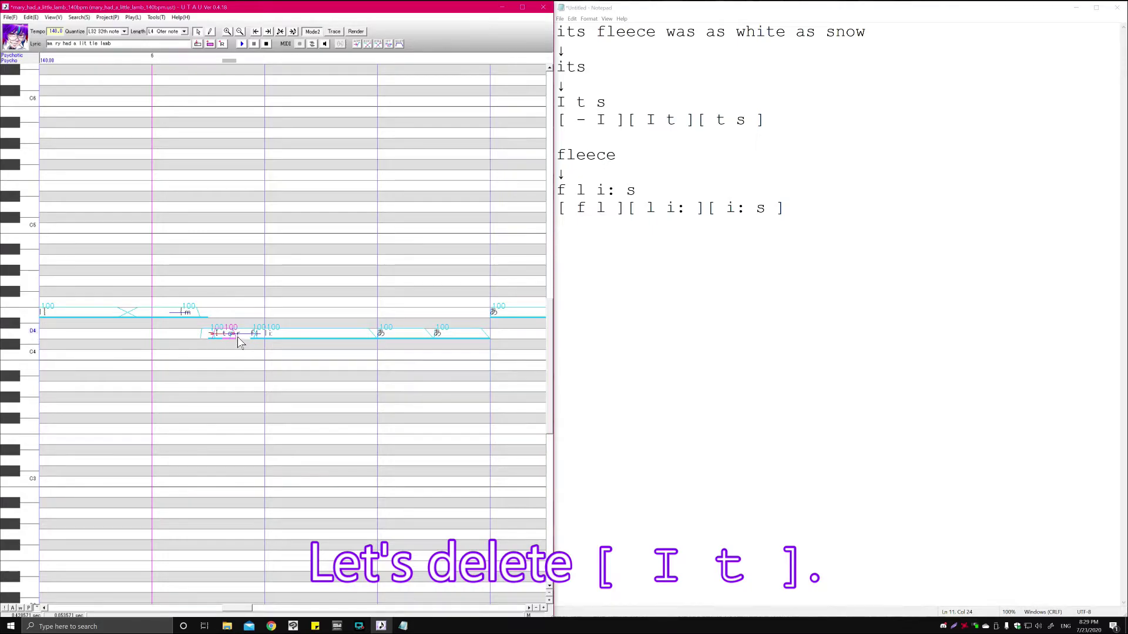
key("Delete")
left_click_drag(276, 320, 221, 312)
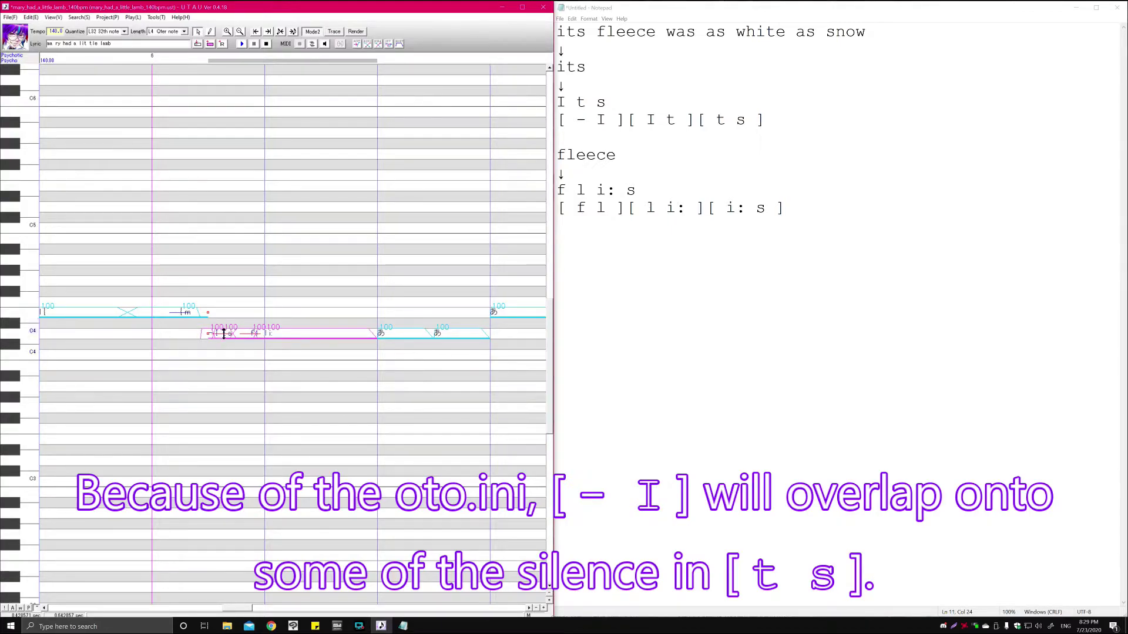
key("space")
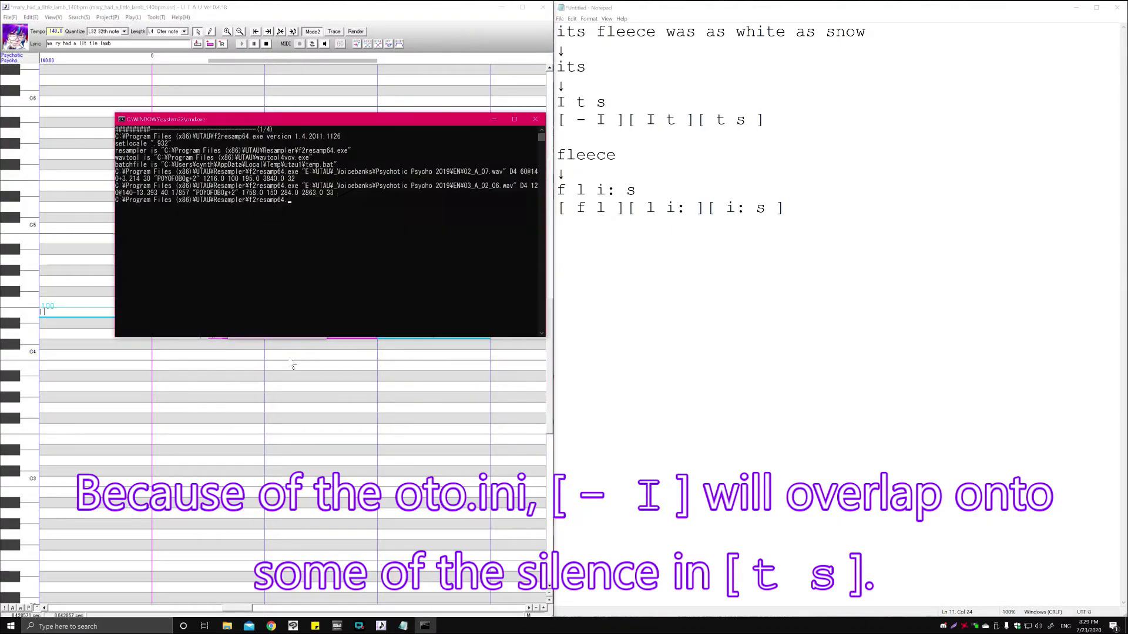
Split off an "i: s" note from the end of the "l i:" note and crossfade the two
left_click(352, 323)
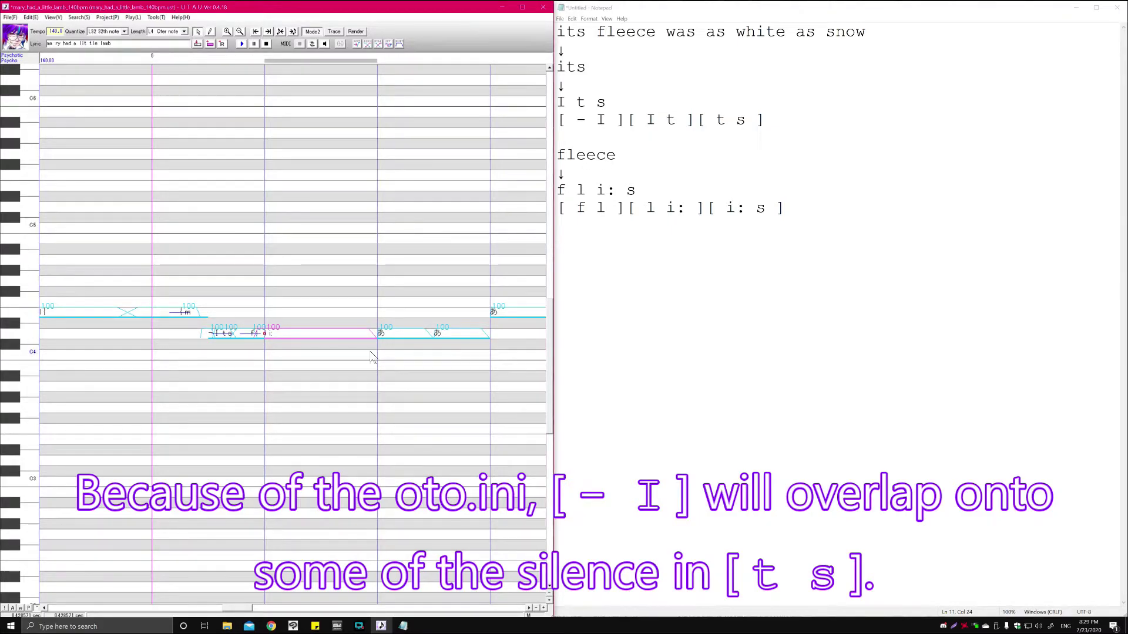
left_click_drag(377, 336, 335, 335)
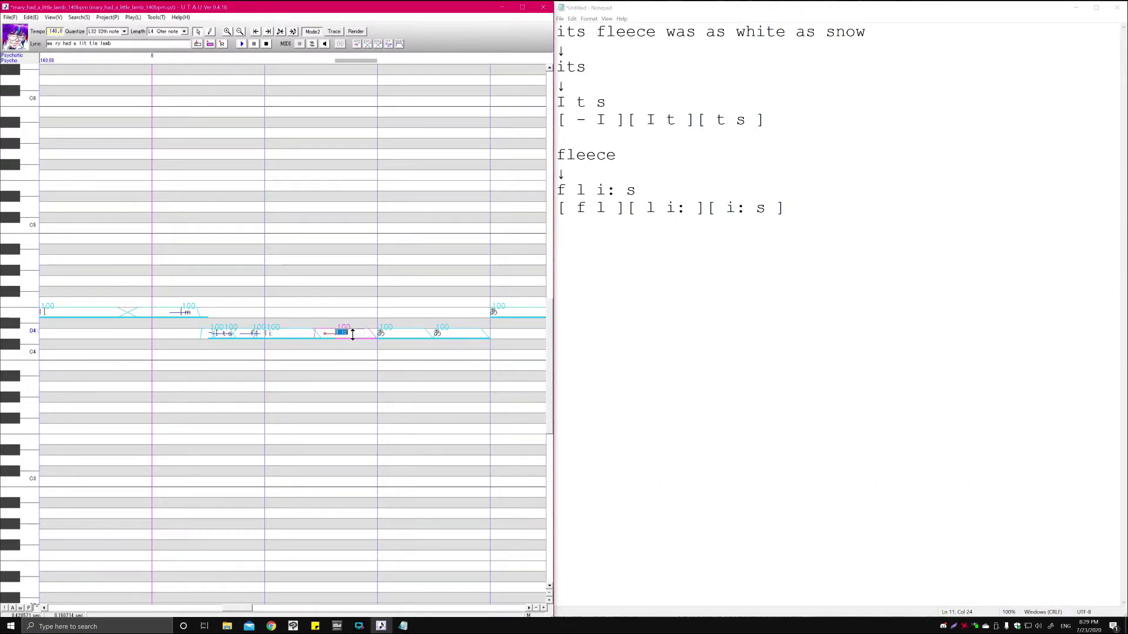
left_click(352, 334)
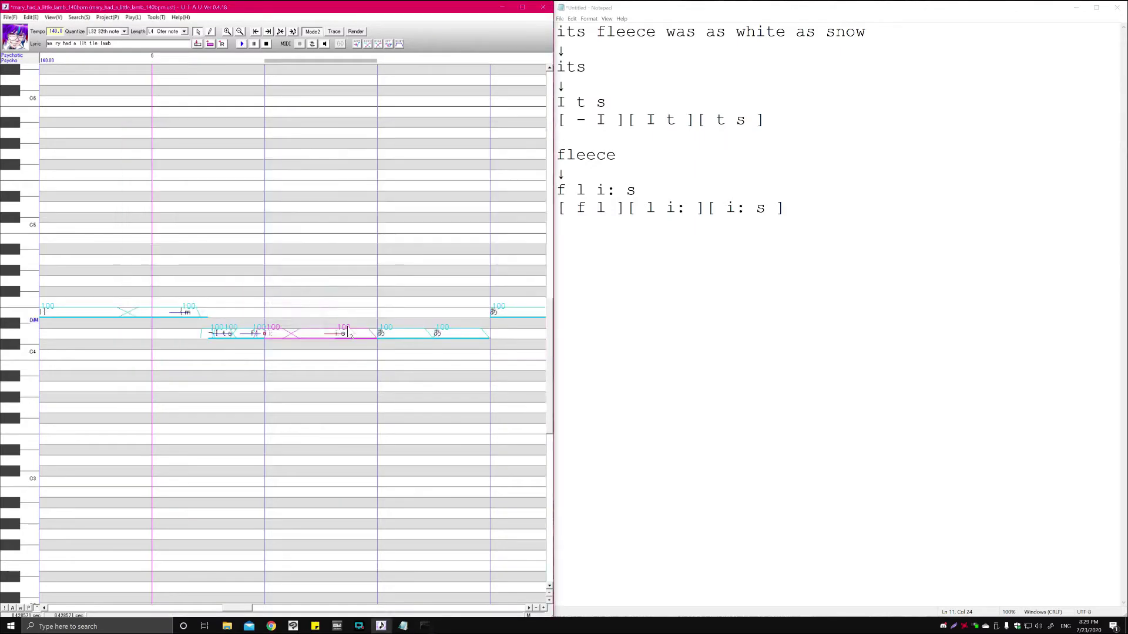
left_click(374, 335)
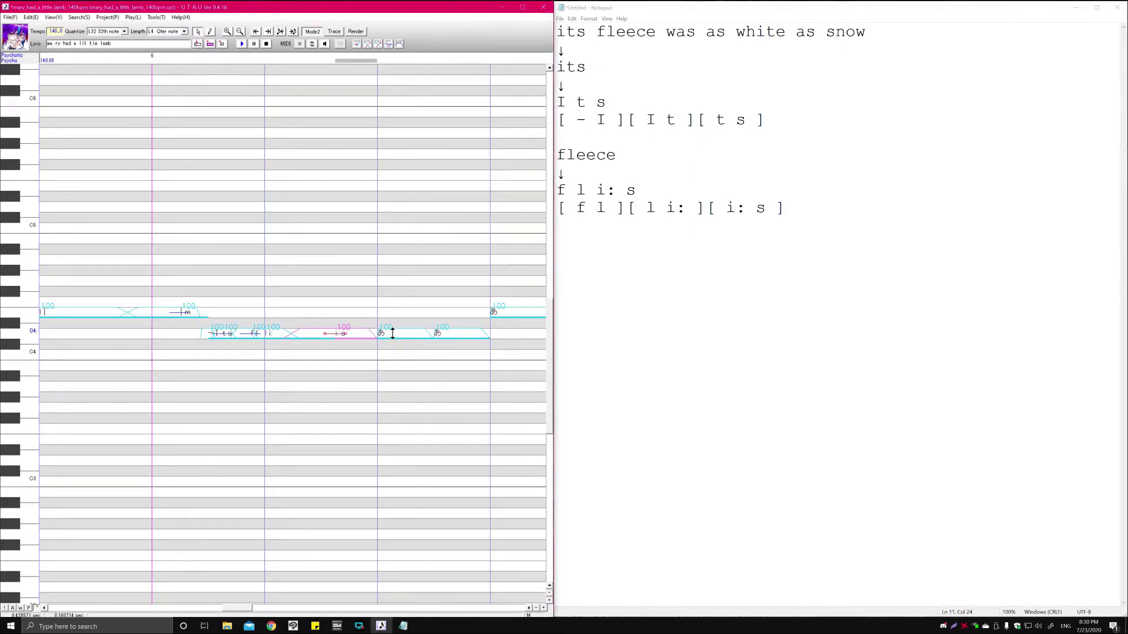
Add the breakdown of "was" to the text notes as "w V z" and "[ w V ][ V z ]"
left_click(820, 208)
type("was")
key("Return")
type("↓")
key("Return")
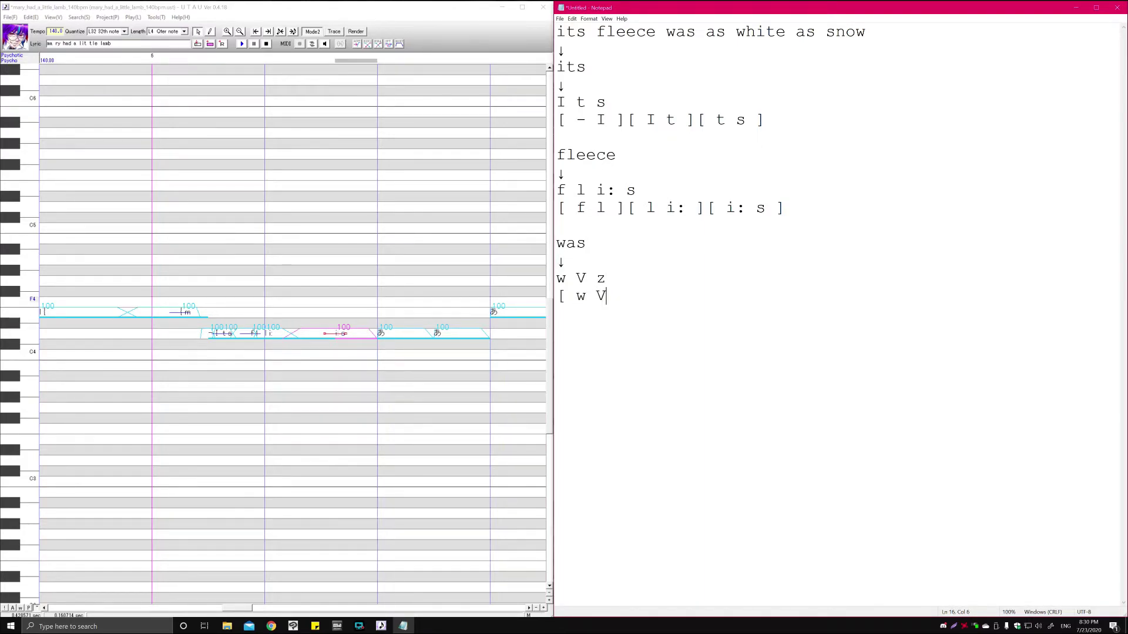
key("Left")
Enter "w V" on the note after "i: s" and split off a "V z" note from its end
left_click(393, 334)
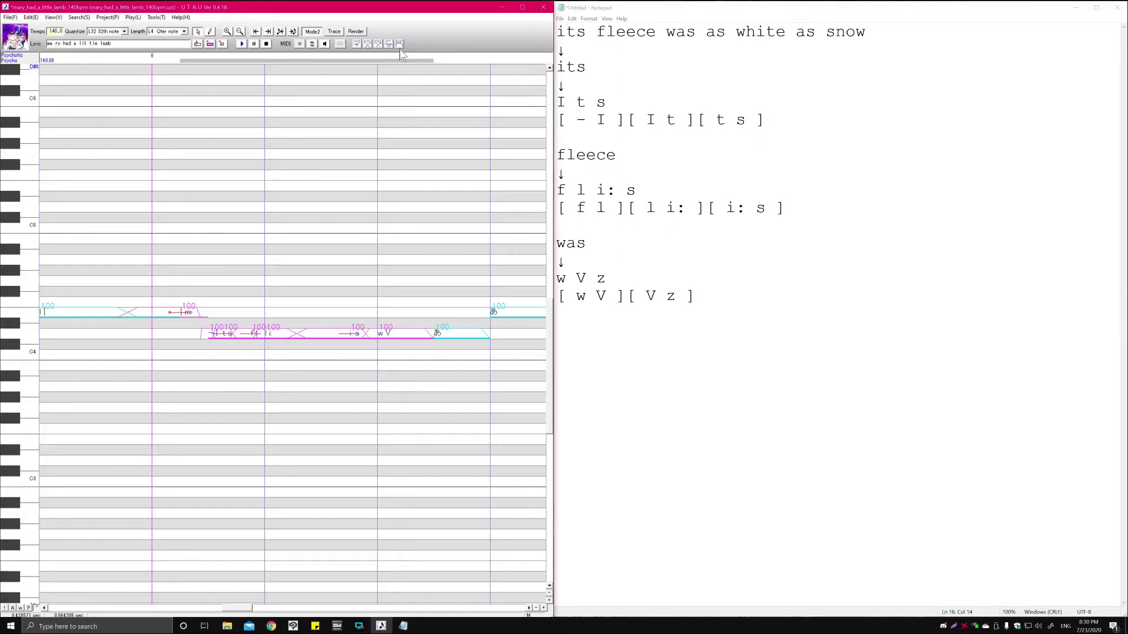
key("space")
left_click_drag(433, 335, 407, 336)
double_click(418, 336)
type("V z")
key("Return")
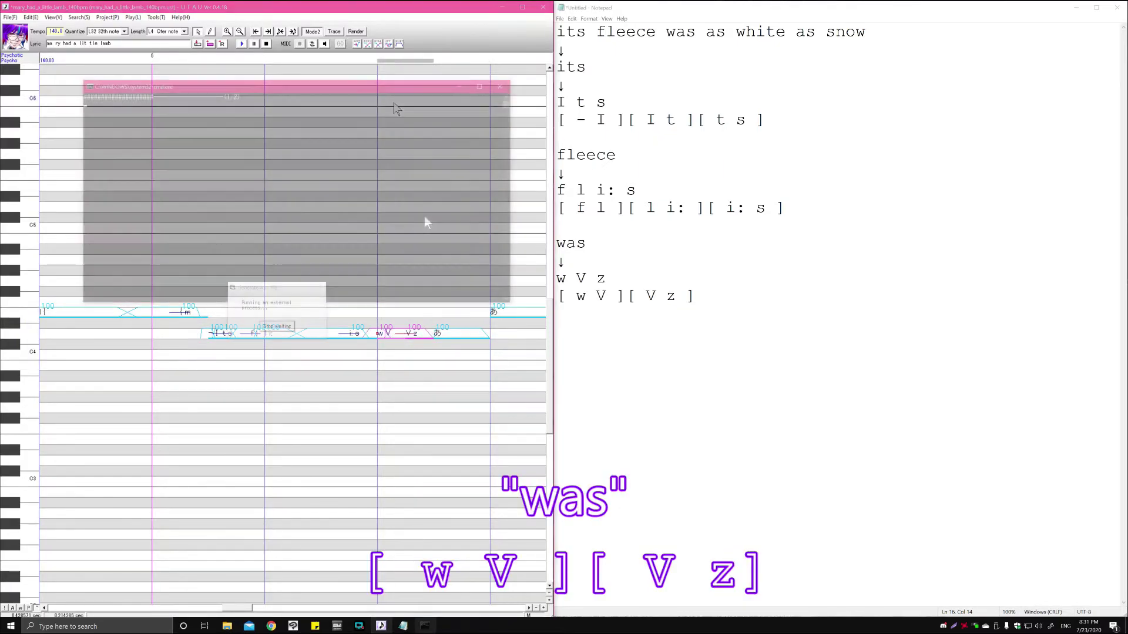
Enter "z {" on the note after "V z" and crossfade it with the "was" notes
double_click(448, 335)
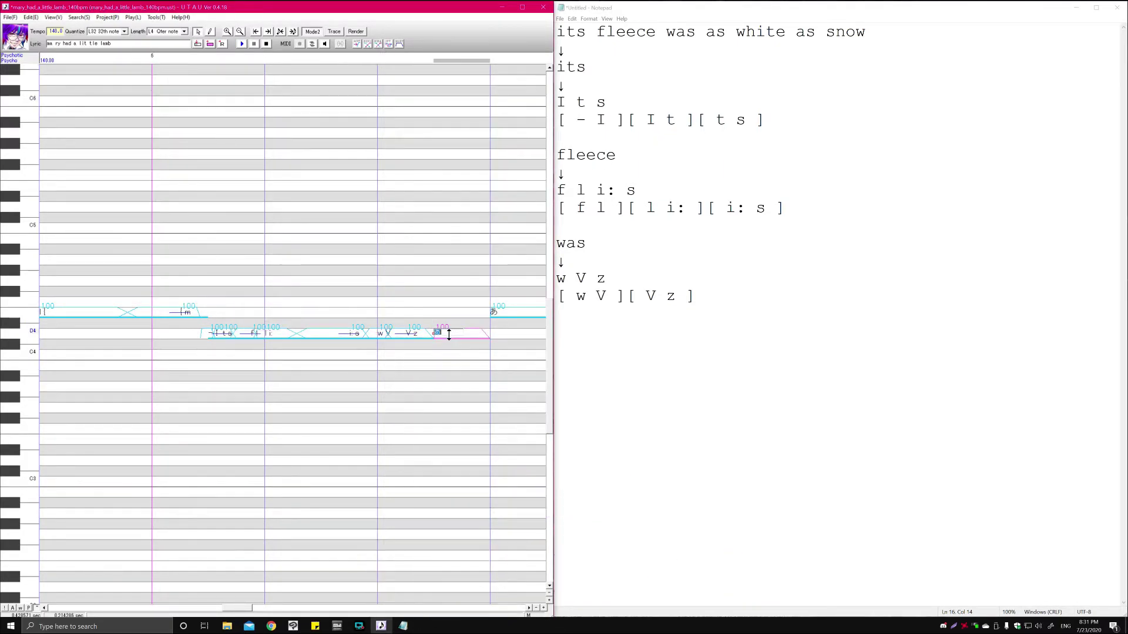
key("Return")
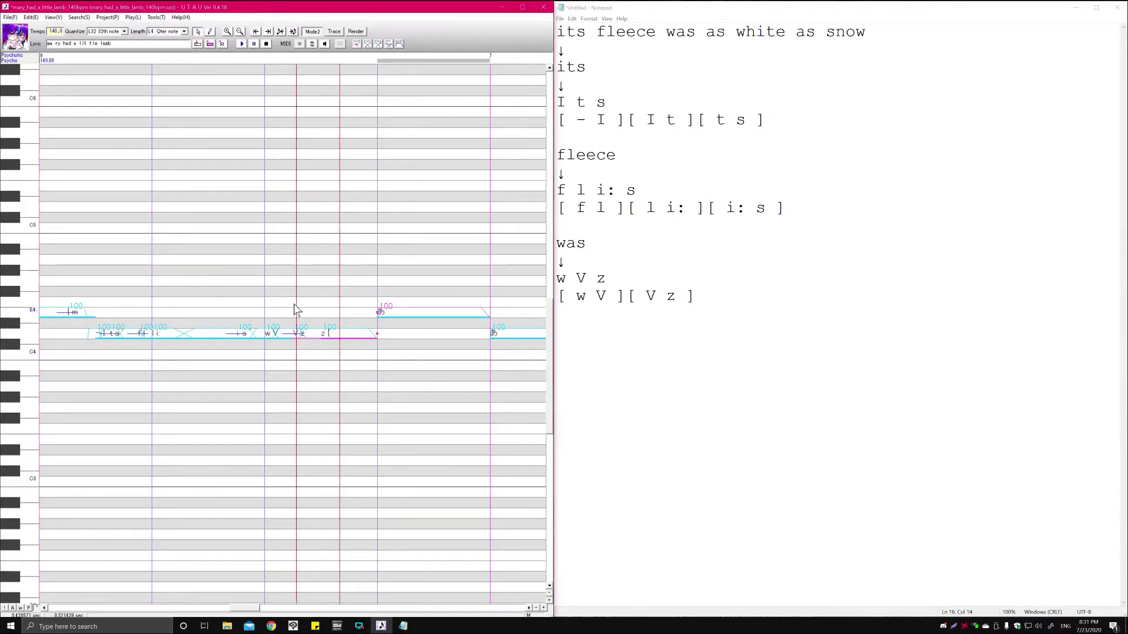
left_click(398, 42)
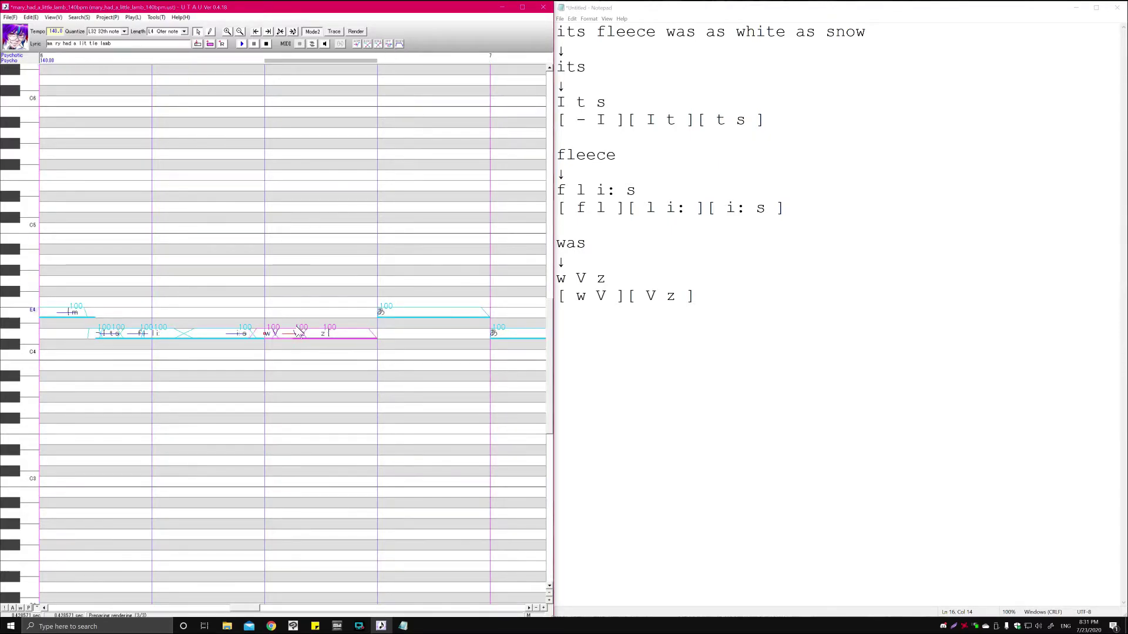
Add "as" as "{ z" to the text notes and break "was as" down into "w V z { z" and "[ w V ][ V z ][ z { ][ { z ]"
left_click(705, 296)
key("Return")
key("Return")
type("as")
key("Return")
type("↓")
type(" { z  was as ↓ w V z ↓ [ w V")
type("[")
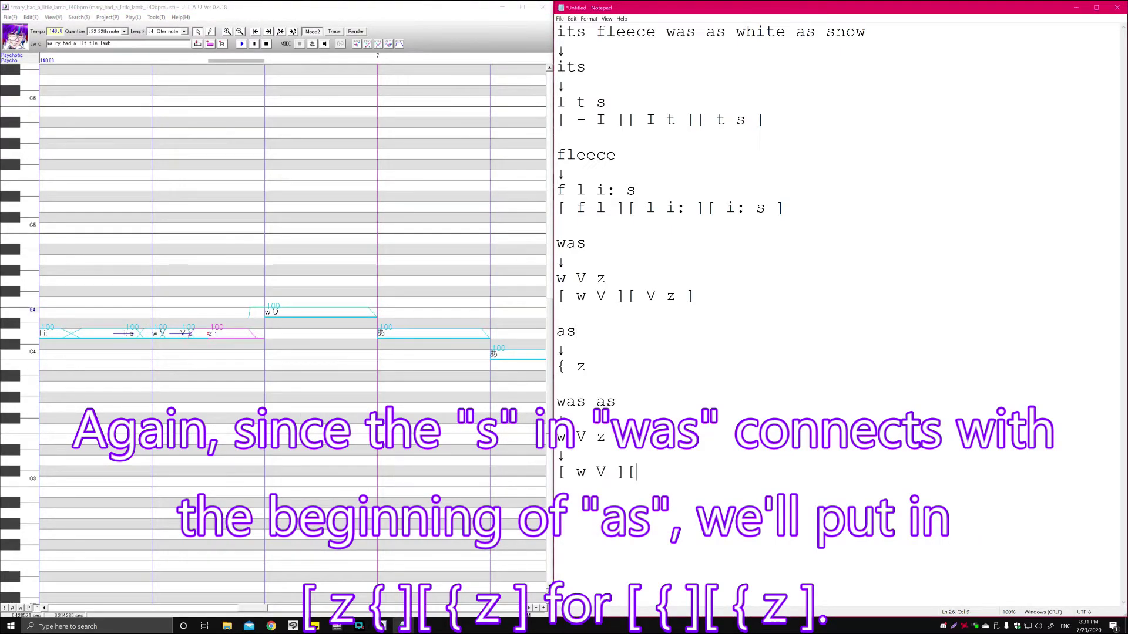
type(" V z ][ z { ][ { z ]")
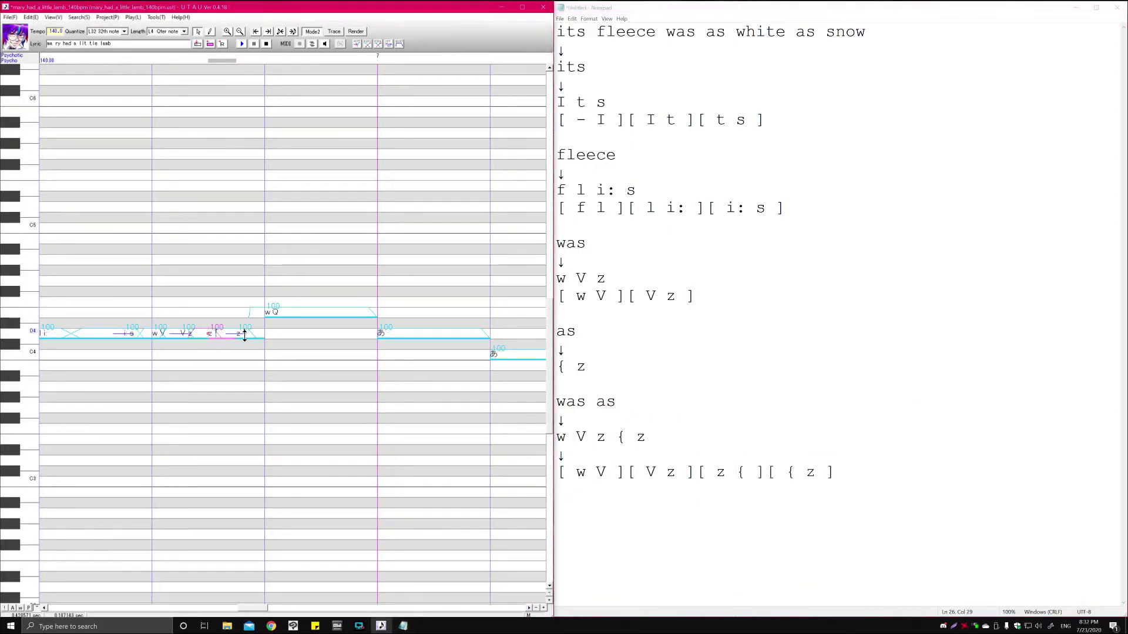
Complete the "z {" and "{ z" lyrics of "as" and crossfade the four "was as" notes
left_click(246, 334)
type("z")
key("Return")
left_click_drag(261, 294, 154, 294)
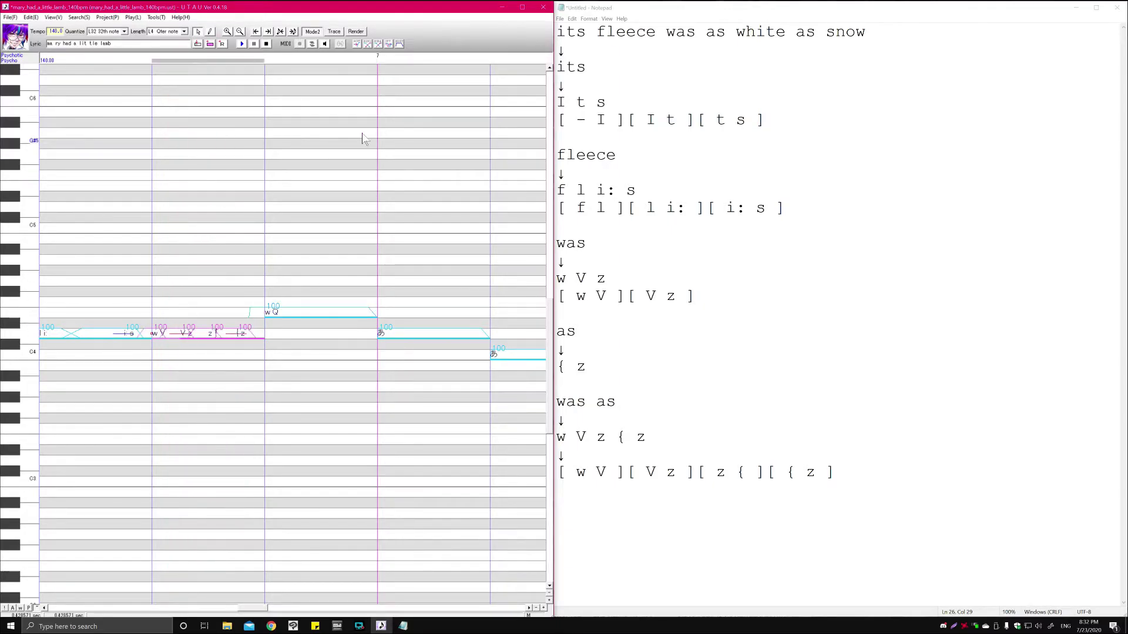
left_click(375, 45)
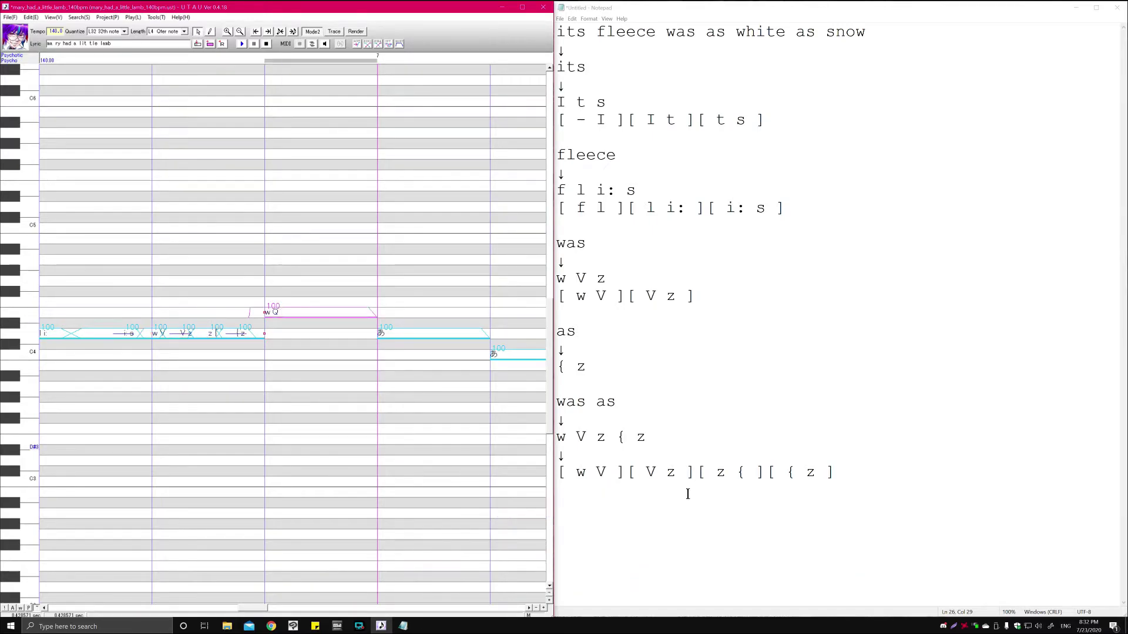
Break "white" down in the text notes as "w aI t", "aI ない", "[ Q ] + [ aI ] = [ aI ]" and "[ w Q ][ aI ][ I t ]"
left_click(857, 476)
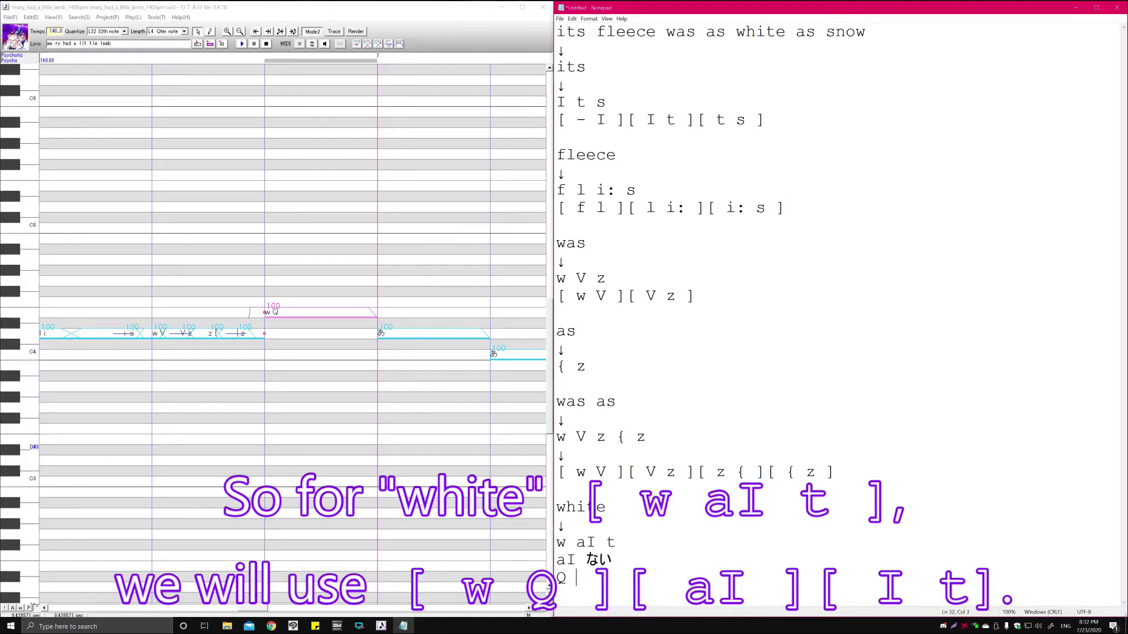
type("+ [ aI ] aI")
type("[")
key("Right")
type("][ a")
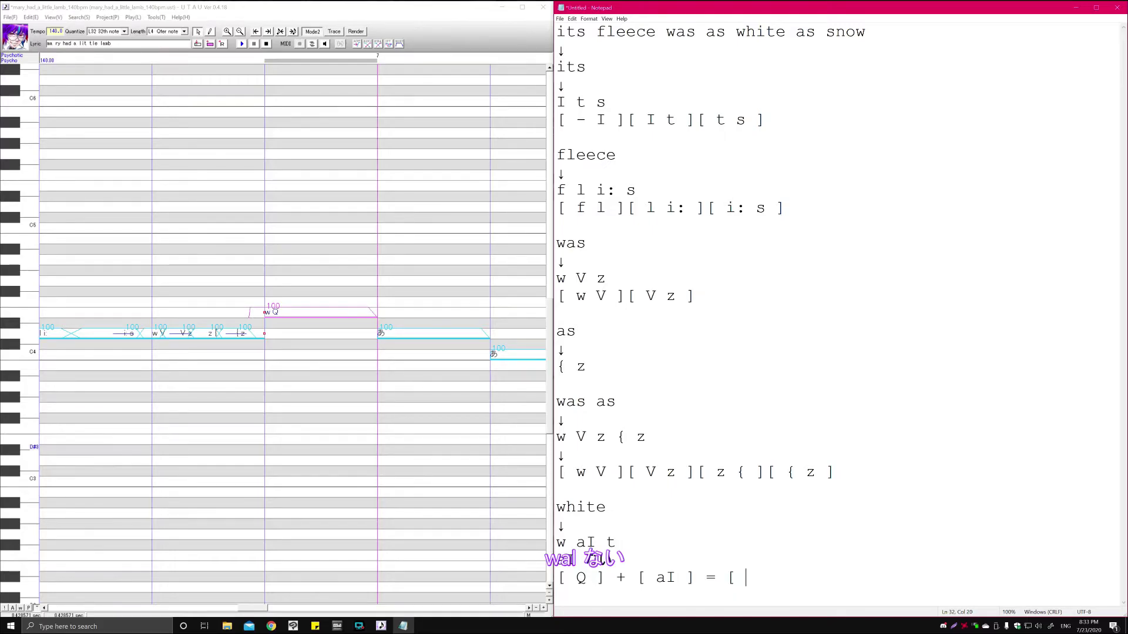
type("I ][ I t ]")
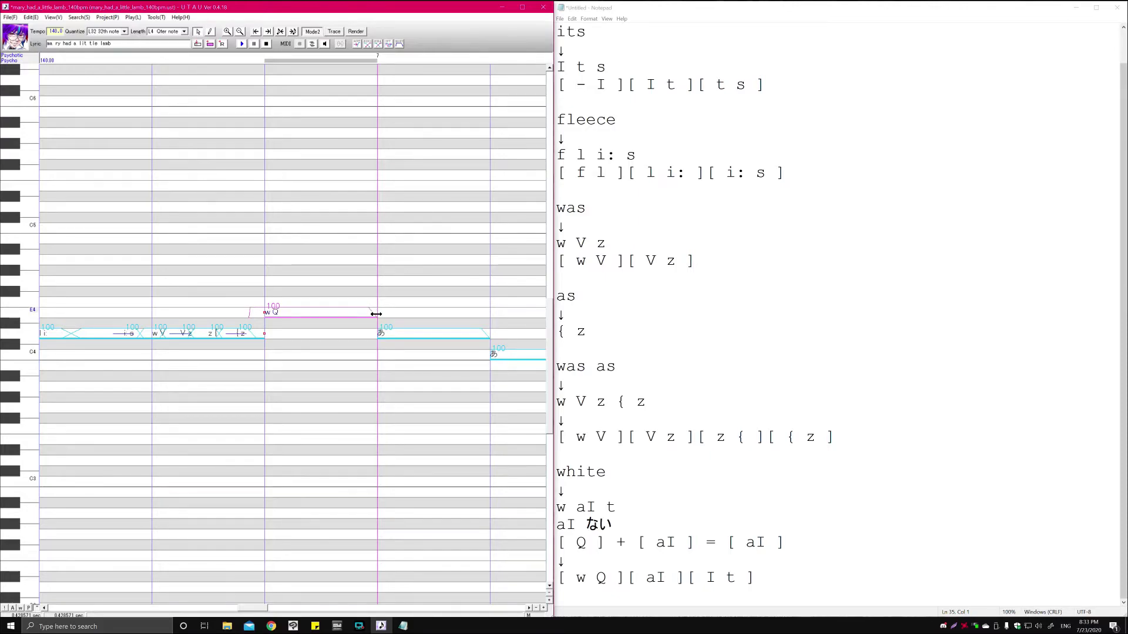
Split the "w Q" note of "white" into "w Q", "aI" and "I t" notes
left_click_drag(376, 314, 342, 315)
double_click(341, 315)
key("Return")
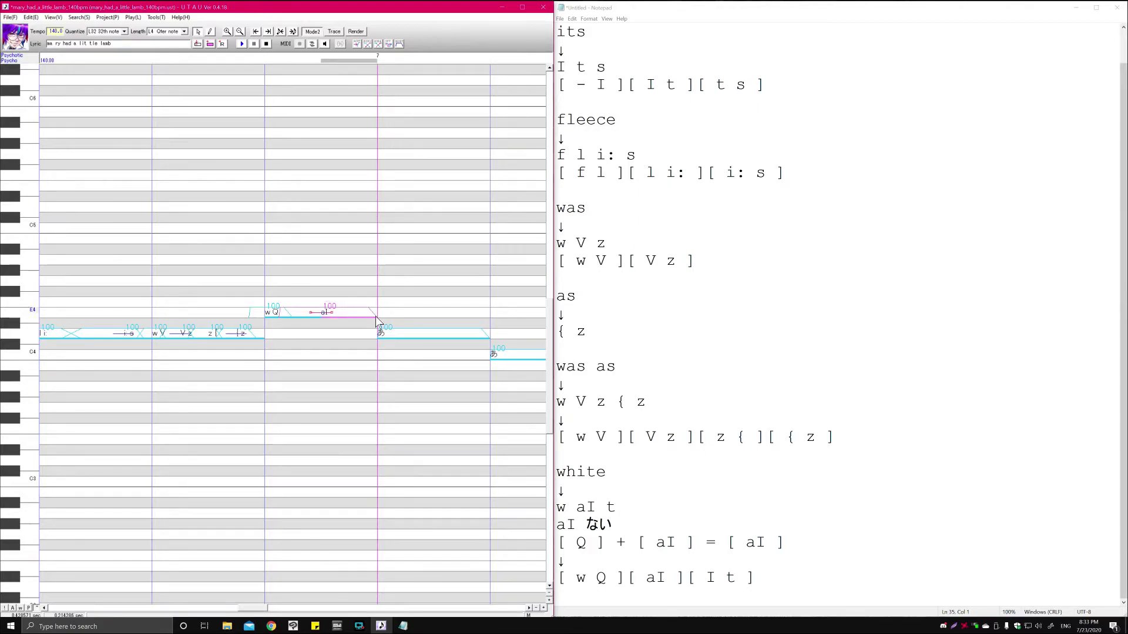
left_click_drag(375, 316, 339, 325)
double_click(346, 314)
type("I t")
key("Return")
Enter the opening vowel lyric of the second "as" on the note following "white"
double_click(381, 333)
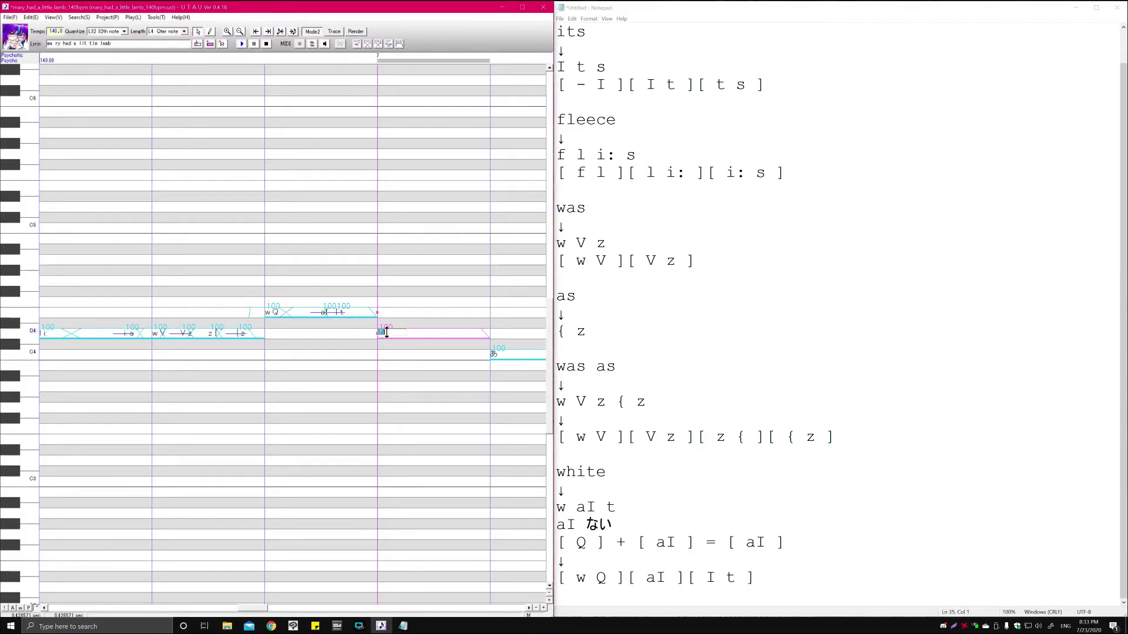
type("- I")
key("Return")
Lengthen "w Q" by shortening the "aI" part, crossfade the three "white" notes and play them back
key("space")
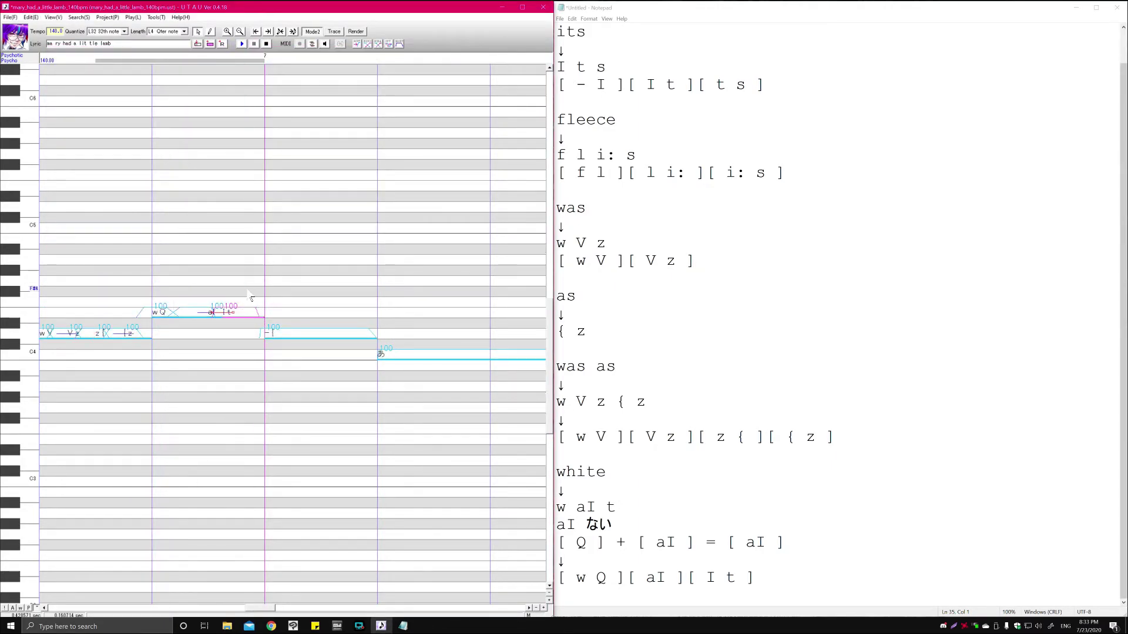
left_click_drag(264, 314, 199, 314)
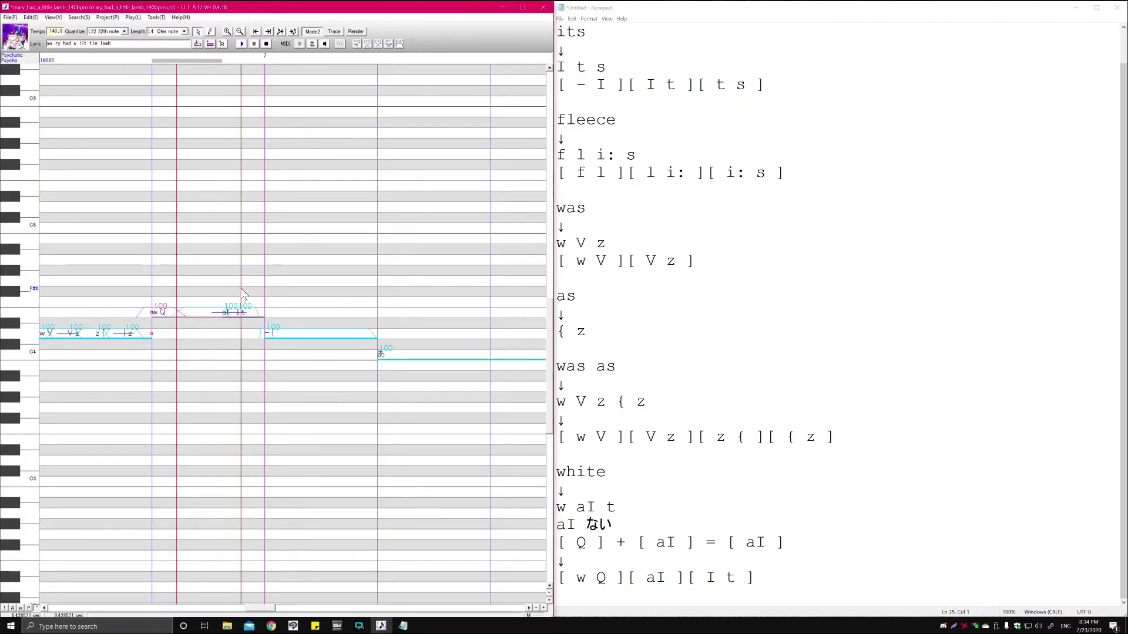
left_click(378, 45)
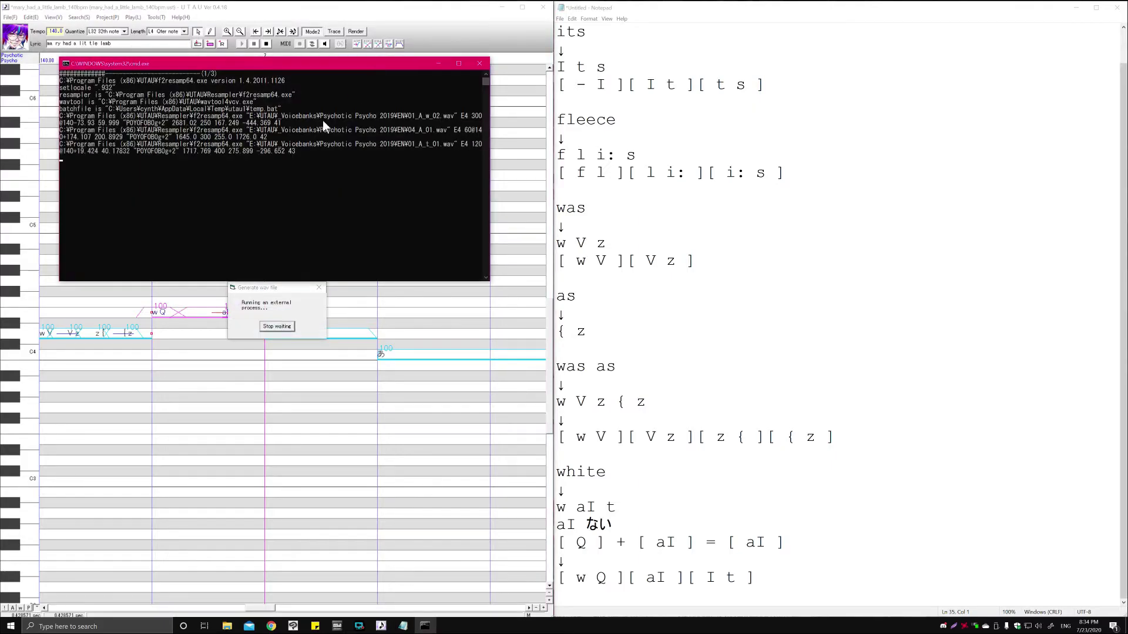
Add "as" as "{ z" and "snow" as "s n @U" to the text notes, with the remark "@U ない"
scroll(611, 578, "down", 2)
left_click(611, 577)
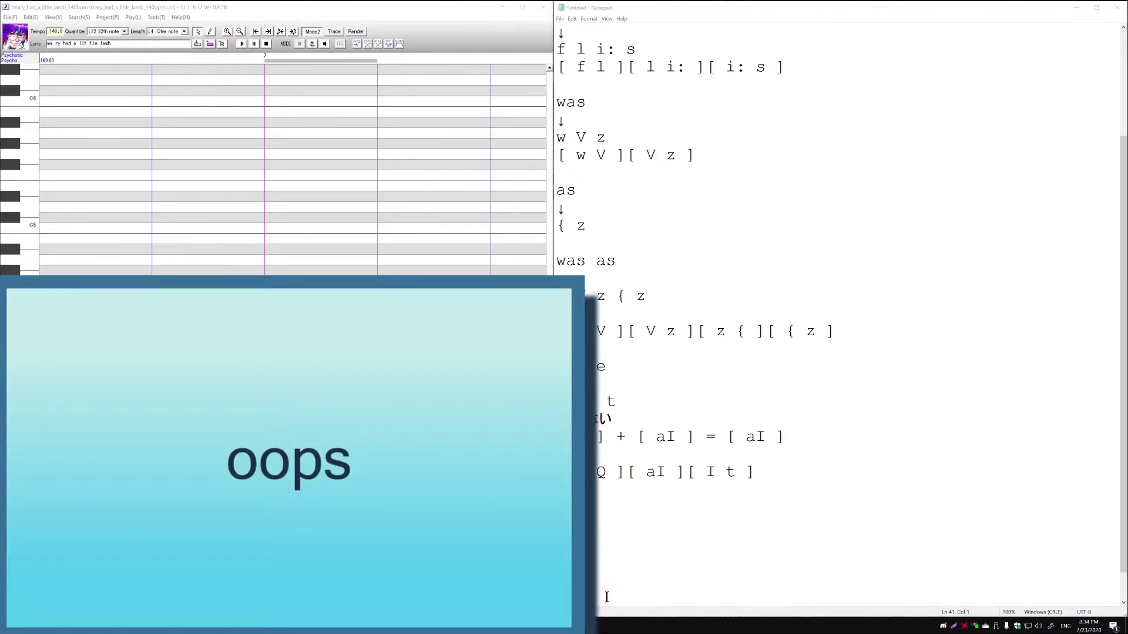
key("Return")
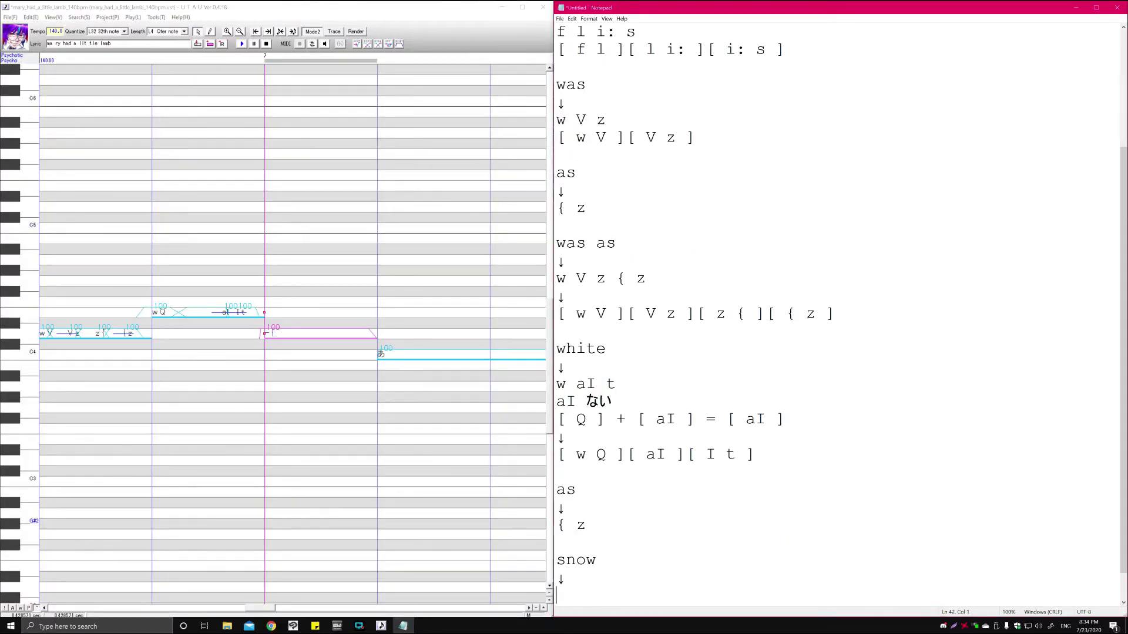
type("s n @U")
key("Return")
type("@U nai")
key("Return")
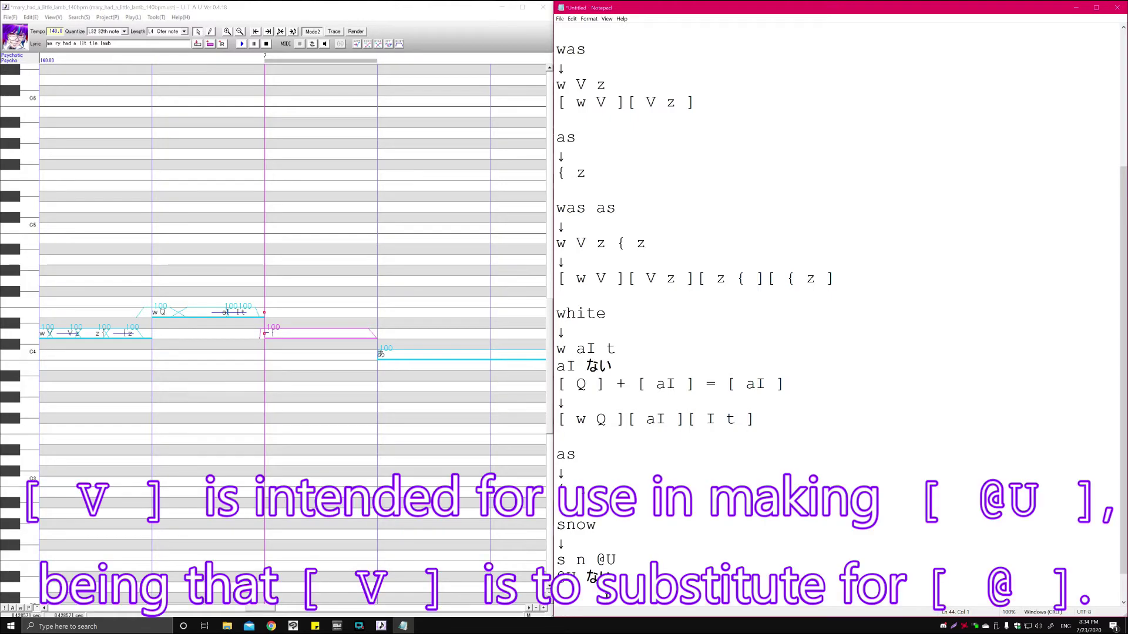
Add "[ V ] + [ @U ]" and the breakdown "[ s n ][ n V ][ @U ]" under "snow" in the text notes
type("V + [ @U ]")
type("[")
key("Right")
key("Return")
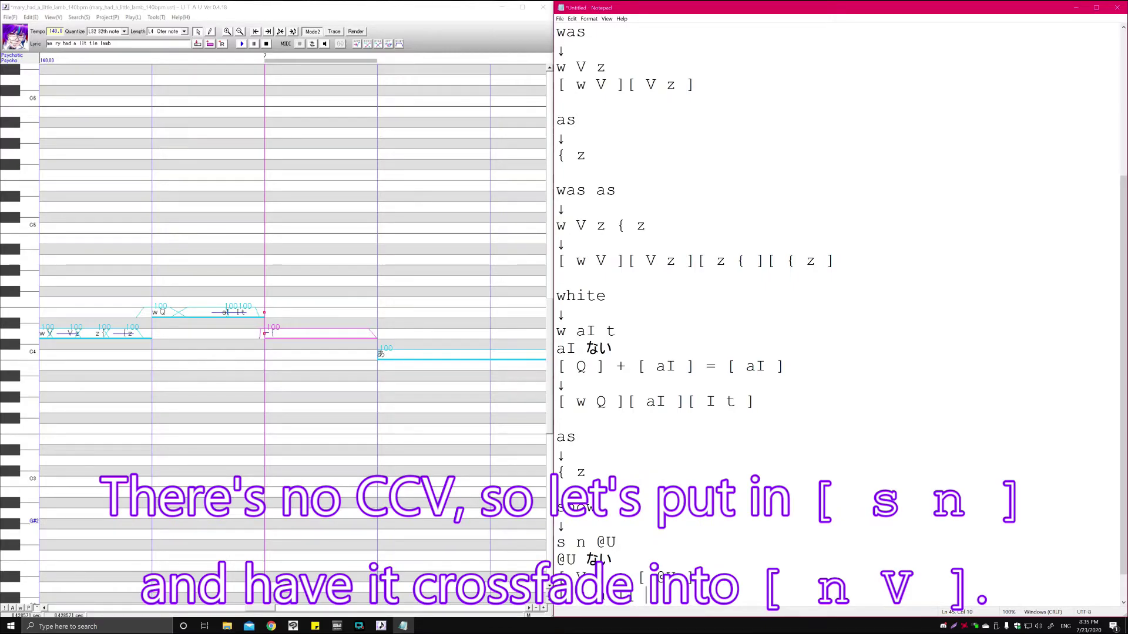
type("U ]")
Split a "{ z" note off the vowel note of "as" and set the lyric of the following "snow" note to "n V"
left_click(382, 353)
left_click_drag(376, 333, 331, 333)
left_click(339, 335)
key("Tab")
type("n V")
key("Return")
left_click(271, 348)
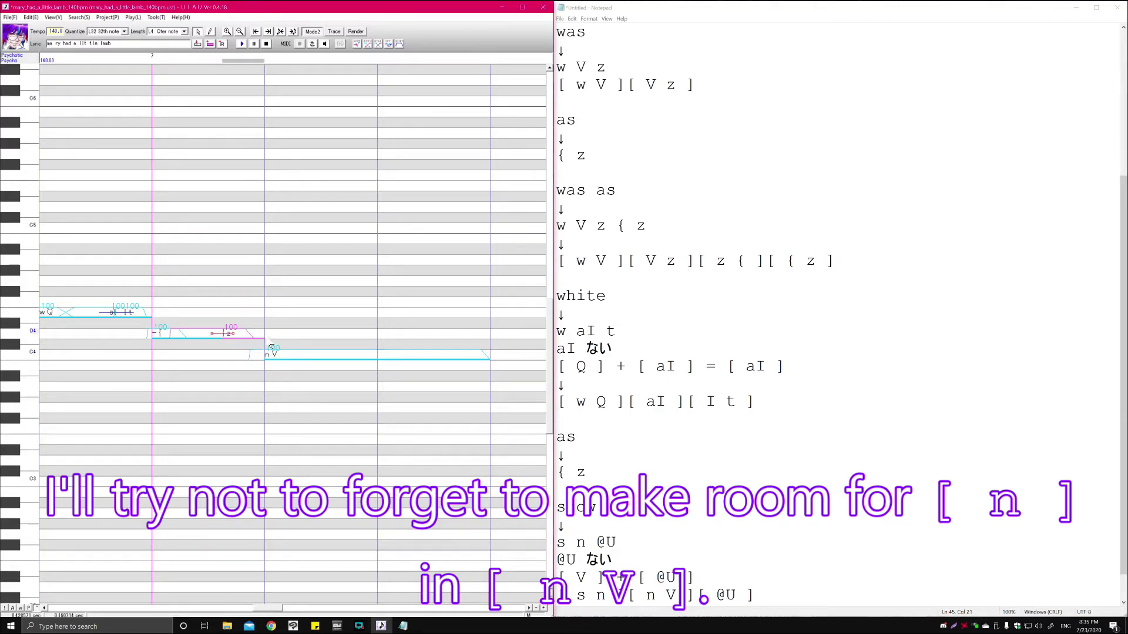
Split an "s n" note off the end of "{ z" and finish "snow" with "@U" and "U -" notes
left_click_drag(264, 337, 247, 336)
left_click(258, 335)
key("space")
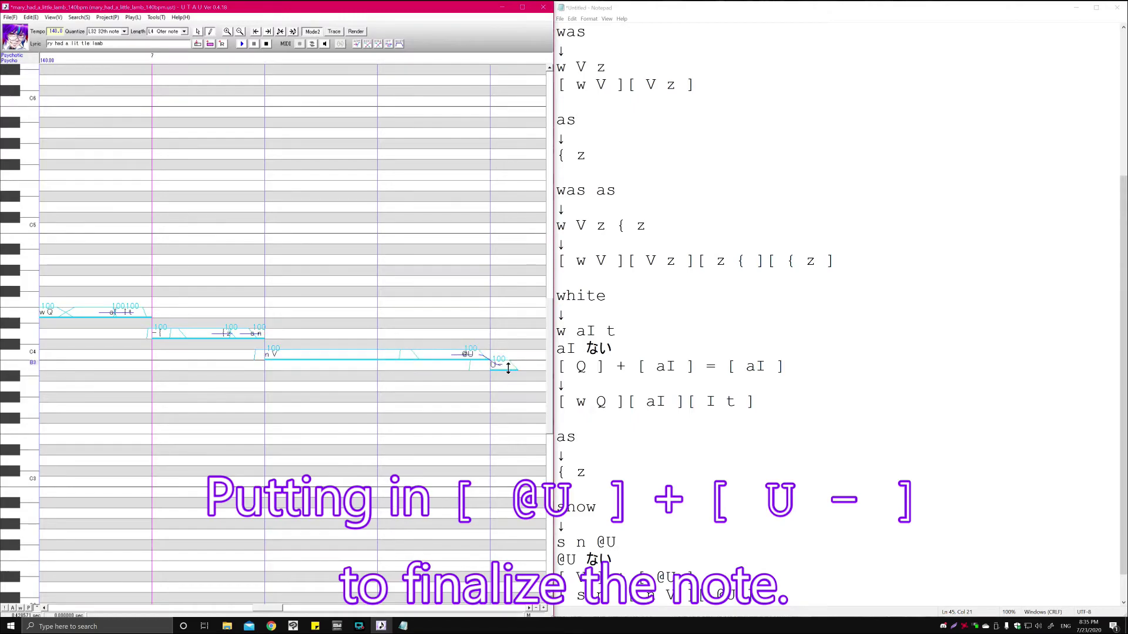
Play back the "white as snow" phrase, raise the final "U -" note to C4 and play it again
key("space")
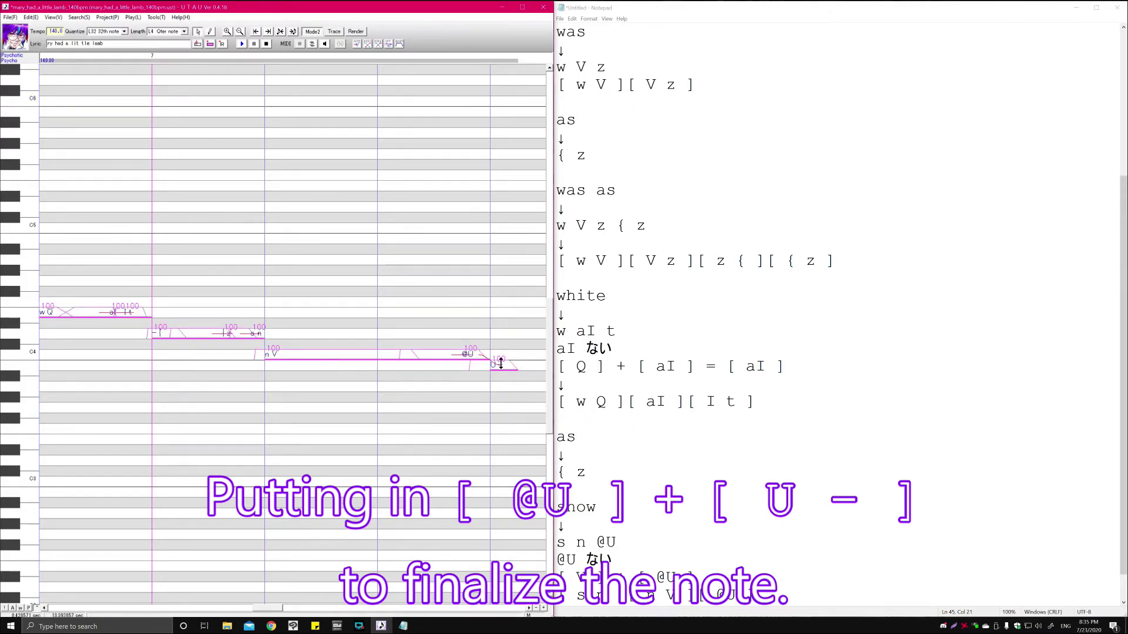
left_click_drag(506, 368, 505, 353)
key("space")
key("space")
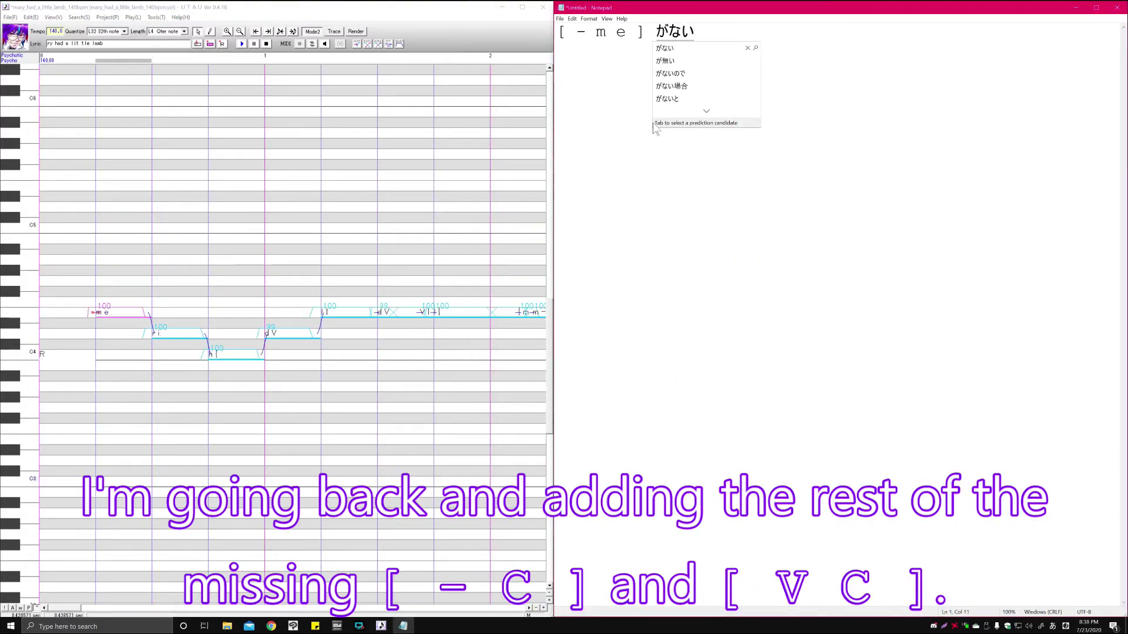
Write the remarks "[ - m e ] がない", "[ - C V ] がない" and "[ - C ] を使います" in the text notes
key("Return")
key("Return")
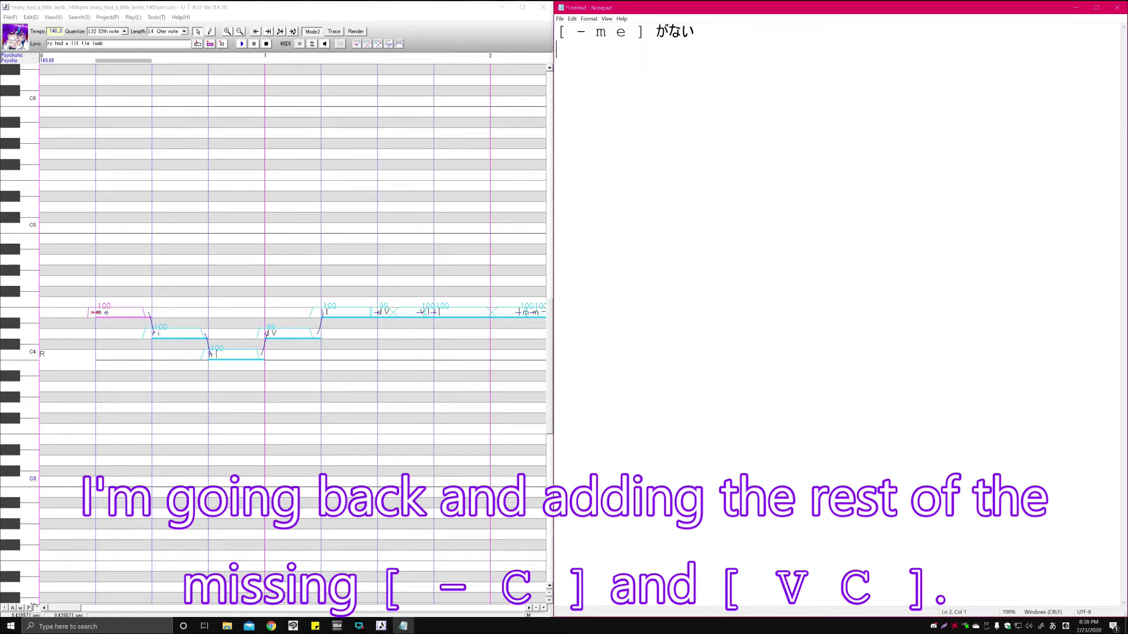
key("Return")
type("[ - C V ] がない")
key("Return")
key("Return")
key("Return")
type("[ - C ] を使います  ")
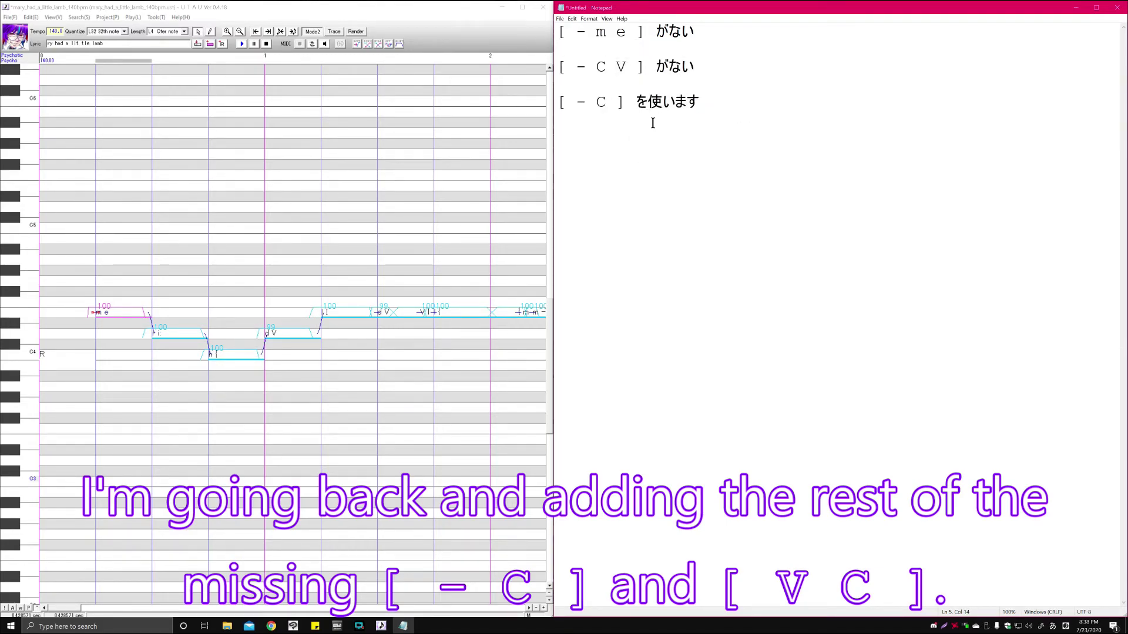
Add the pattern "[ - C ][ C V ] ←" and the example "[ - m ][ m e ]" to the text notes
type("[ - C ][ C V ] ←")
key("Return")
key("Return")
key("Return")
type("[ - m ][ m e ]")
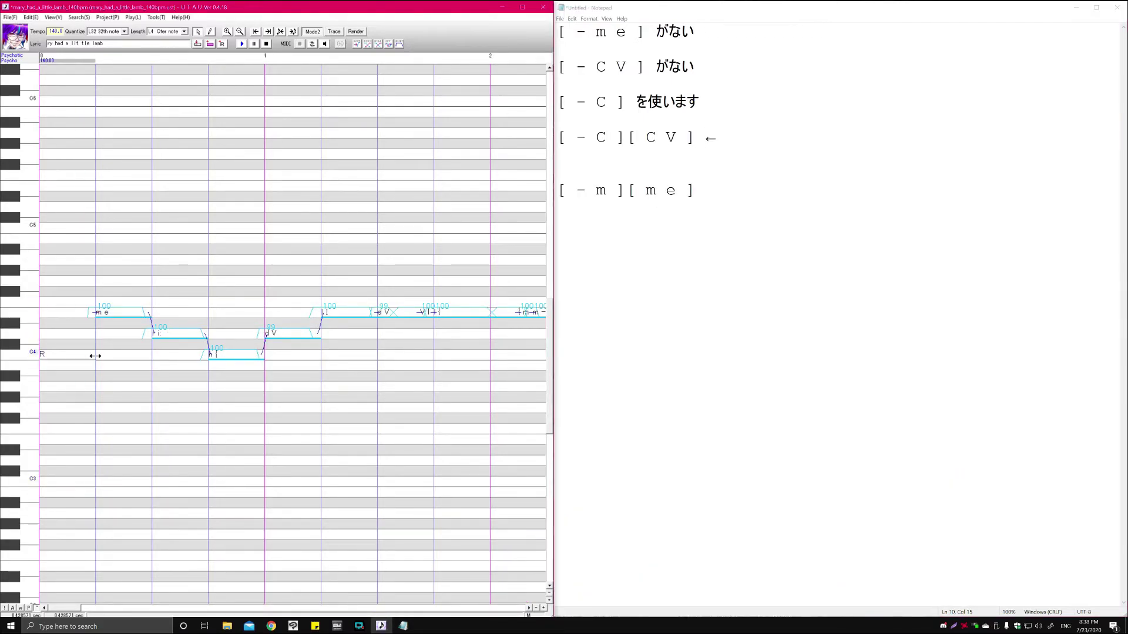
Shorten the opening rest and insert a "- m" note before the first "m e" note
left_click(93, 353)
left_click_drag(83, 354, 88, 354)
left_click(543, 609)
left_click(131, 312)
Fine-tune the "- m" sample in the voicebank's waveform editor, with offset 1070 msec and consonant 267 msec
left_click(157, 17)
left_click(170, 25)
left_click(364, 339)
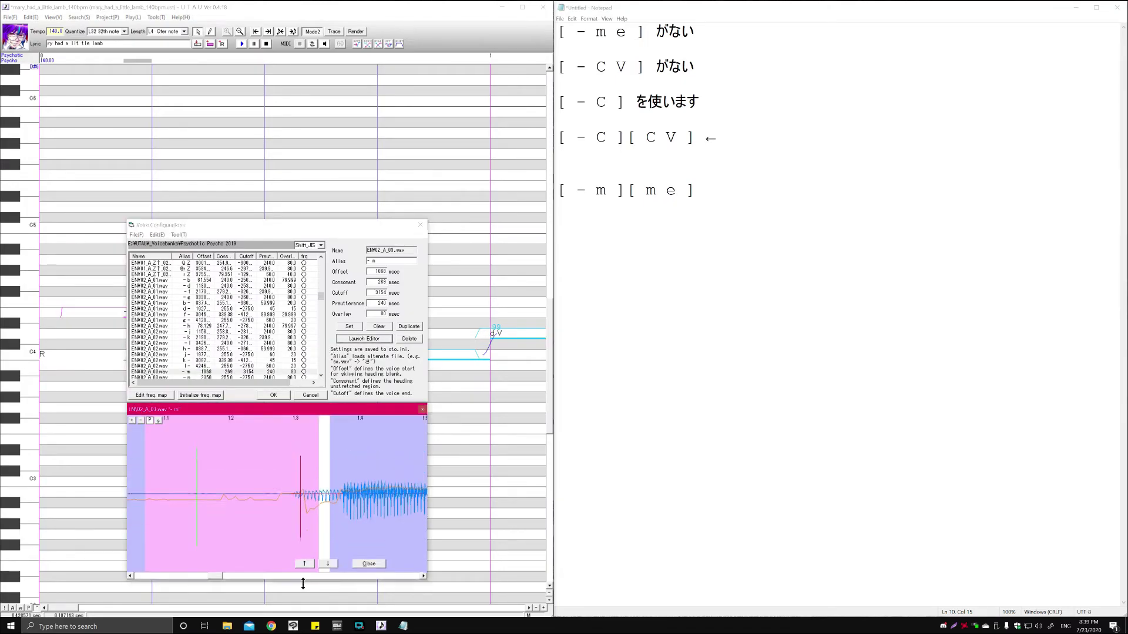
left_click_drag(319, 495, 317, 496)
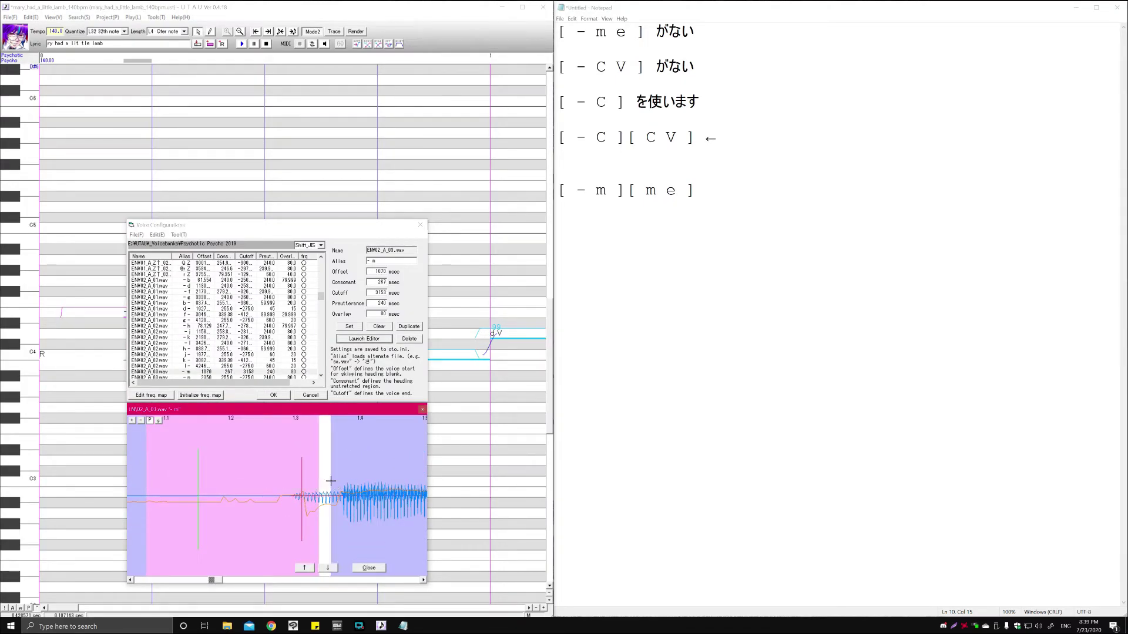
left_click(422, 410)
Write the remark "P0フラグを使います" below the "[ - m ][ m e ]" line in the text notes
left_click(728, 193)
key("Return")
key("Return")
type("P0")
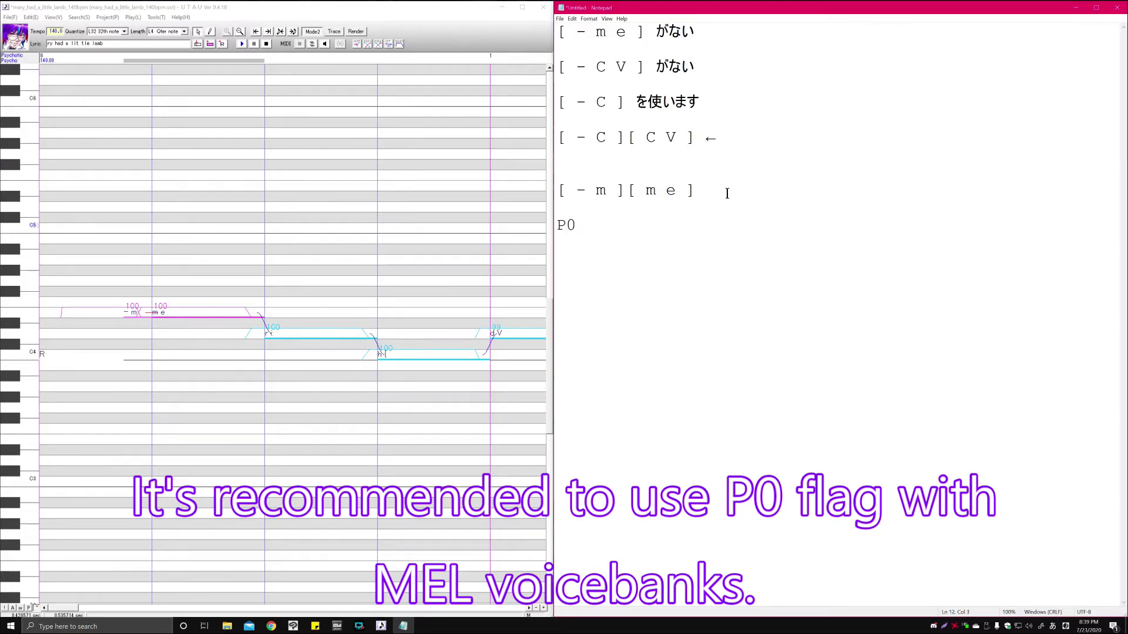
type("furagu")
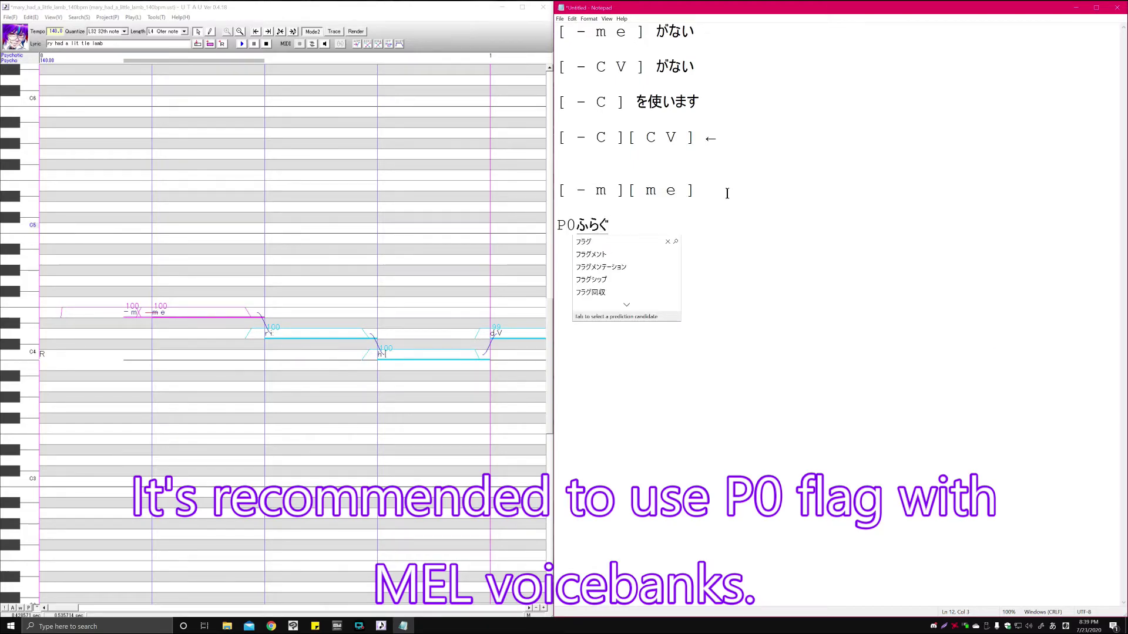
key("space")
type("wotsu")
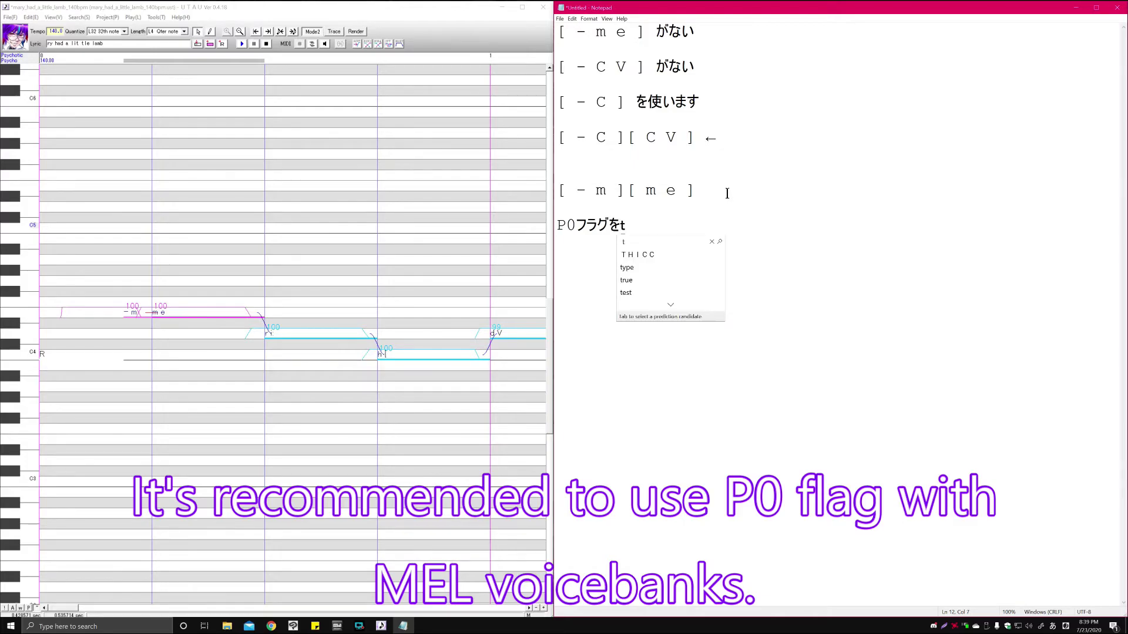
key("Tab")
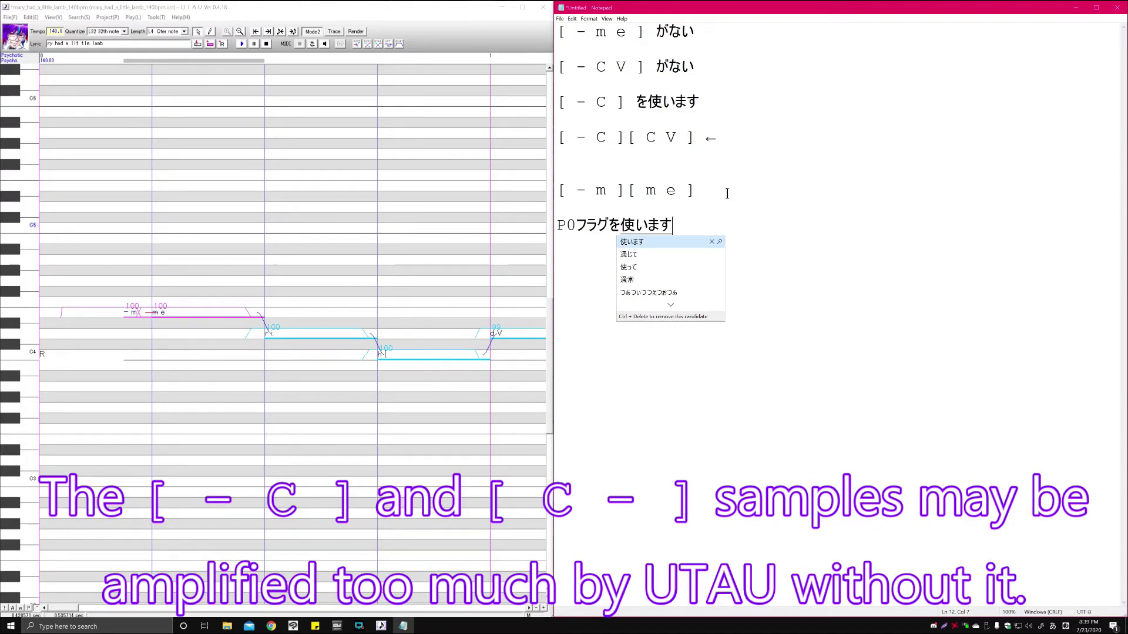
key("Return")
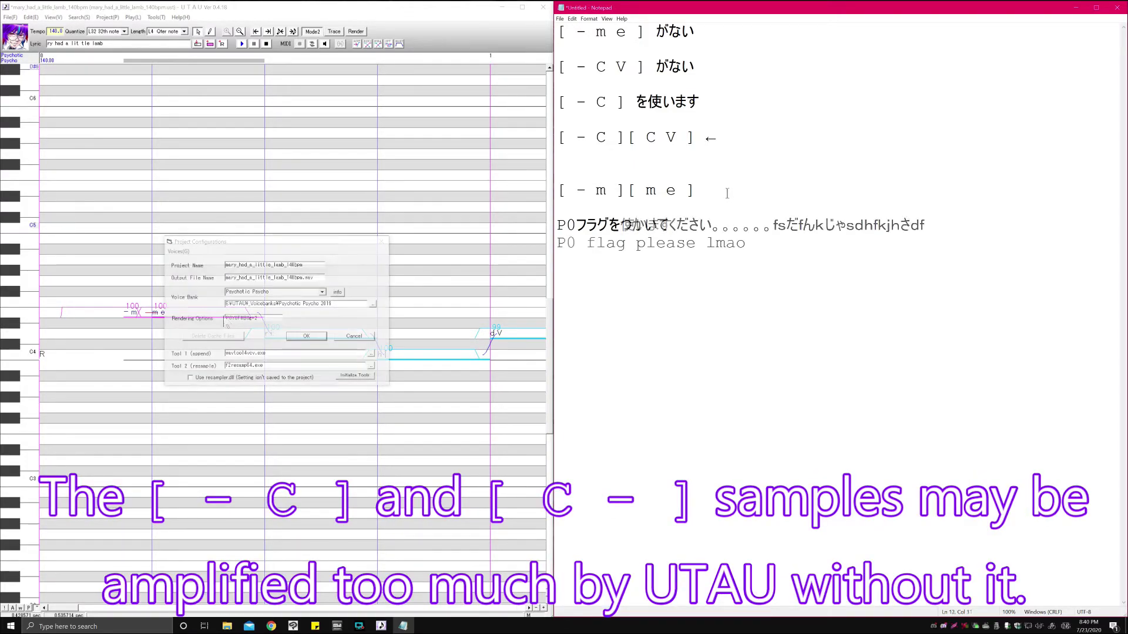
left_click(783, 250)
key("Return")
type("使ってください（？） 分からない lol")
key("BackSpace")
key("BackSpace")
key("BackSpace")
key("BackSpace")
key("BackSpace")
key("BackSpace")
key("BackSpace")
key("BackSpace")
key("BackSpace")
key("BackSpace")
key("BackSpace")
key("BackSpace")
key("BackSpace")
key("BackSpace")
key("BackSpace")
key("BackSpace")
key("BackSpace")
key("BackSpace")
key("BackSpace")
key("BackSpace")
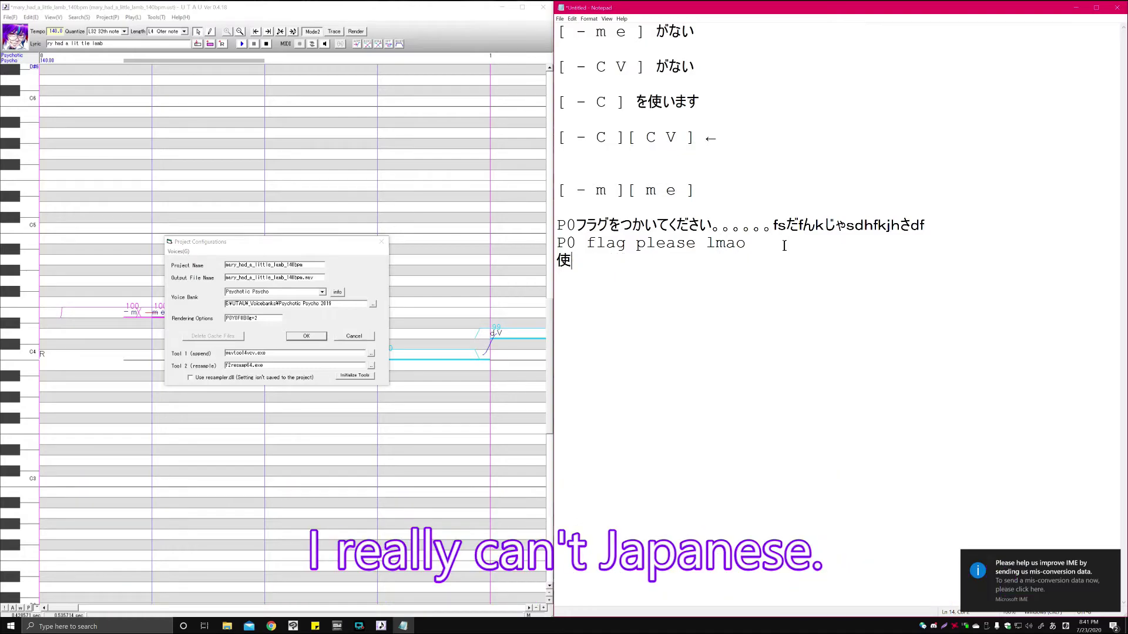
key("BackSpace")
key("BackSpace")
key("BackSpace")
Replace the two P0 flag remark lines in the text notes with "OK 行きますよ"
left_click_drag(781, 245, 548, 234)
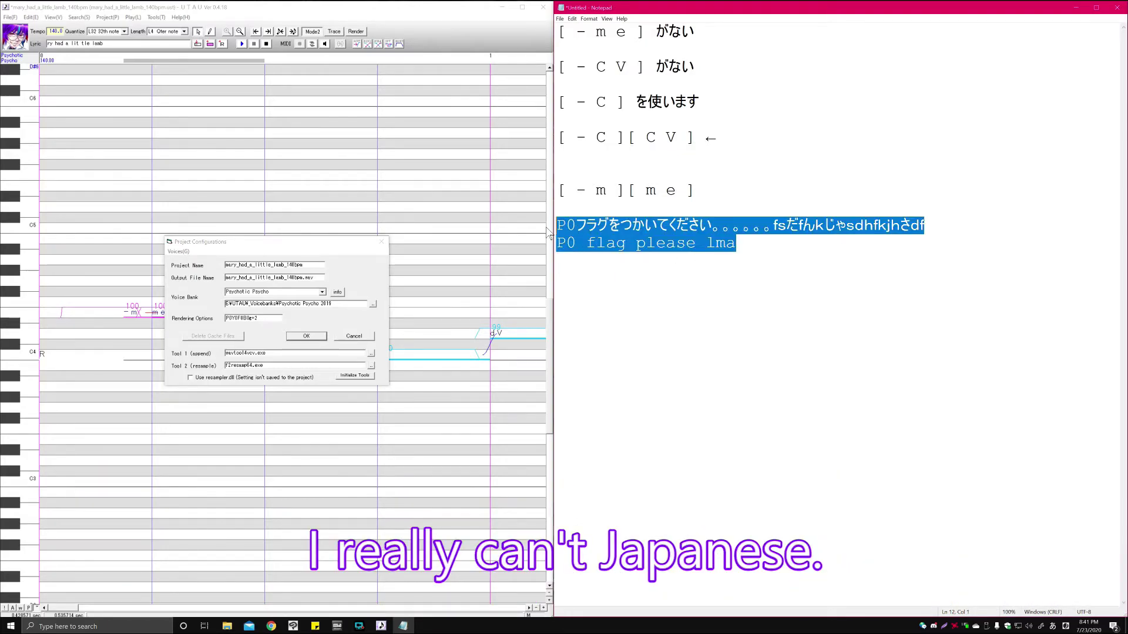
key("BackSpace")
key("alt+shift")
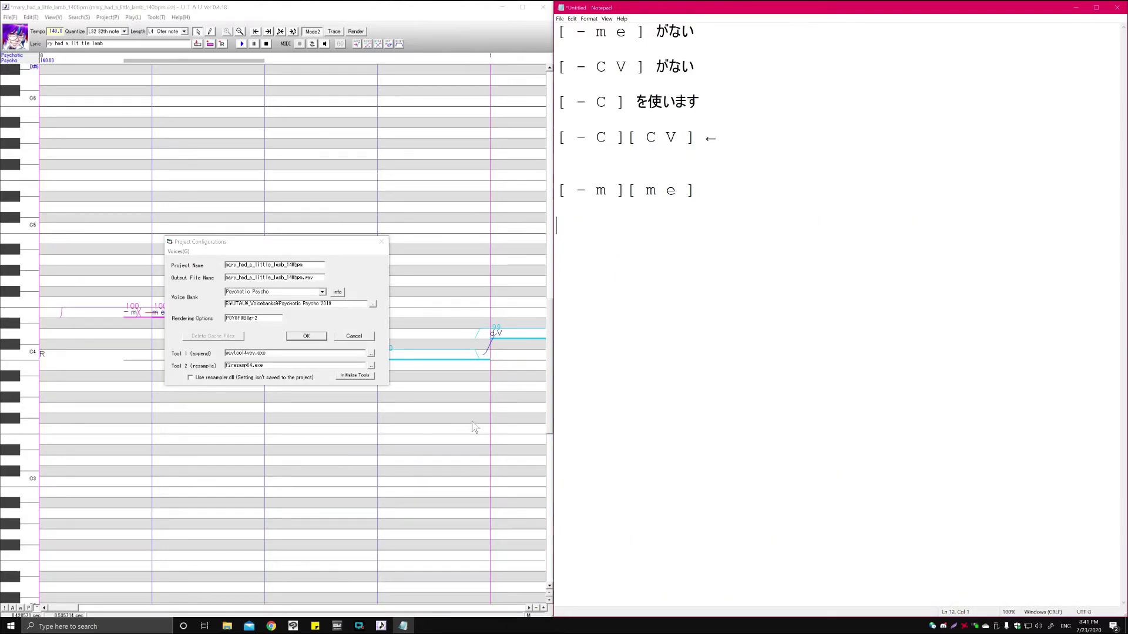
type("OK")
key("alt+shift")
type("行きますよ")
key("Return")
key("Return")
key("Return")
Accept the project configuration, and split an "e r" note off the end of the opening "m e" note
left_click(306, 336)
key("space")
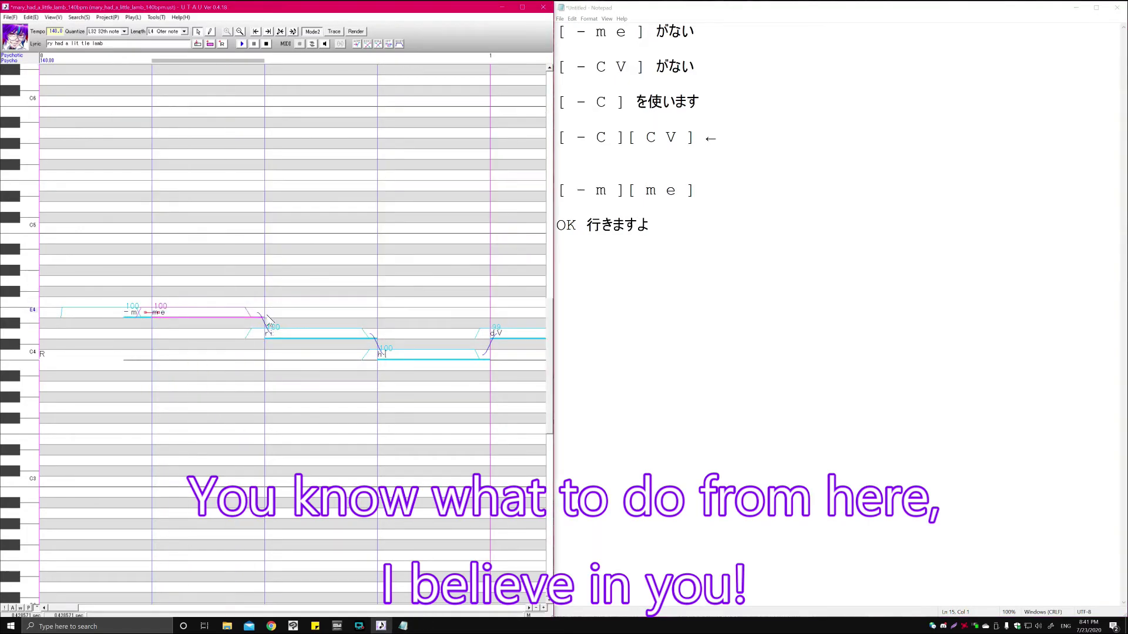
left_click_drag(264, 316, 250, 315)
key("Return")
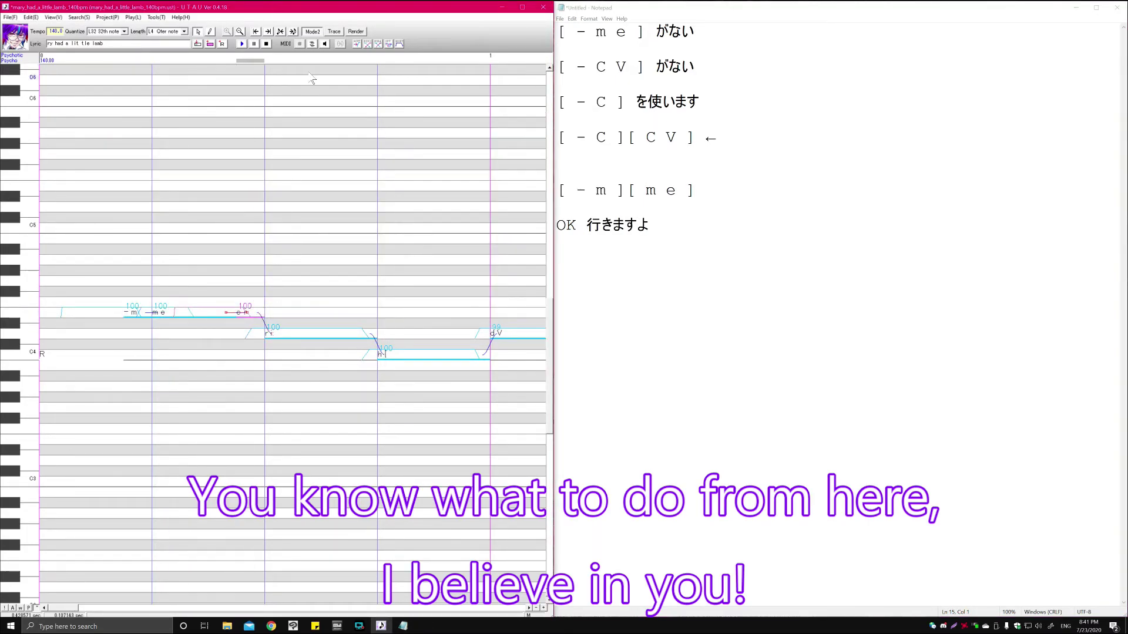
key("space")
Add "m e - r i:" to the text notes with the breakdowns "[ m e ][ r i: ]" and "[ m e ][ e r ][ r i: ]"
left_click(682, 227)
key("Return")
key("Return")
type("m e - r i:  ")
type("[ m e ][ r i: ]")
key("Return")
type("[ m e")
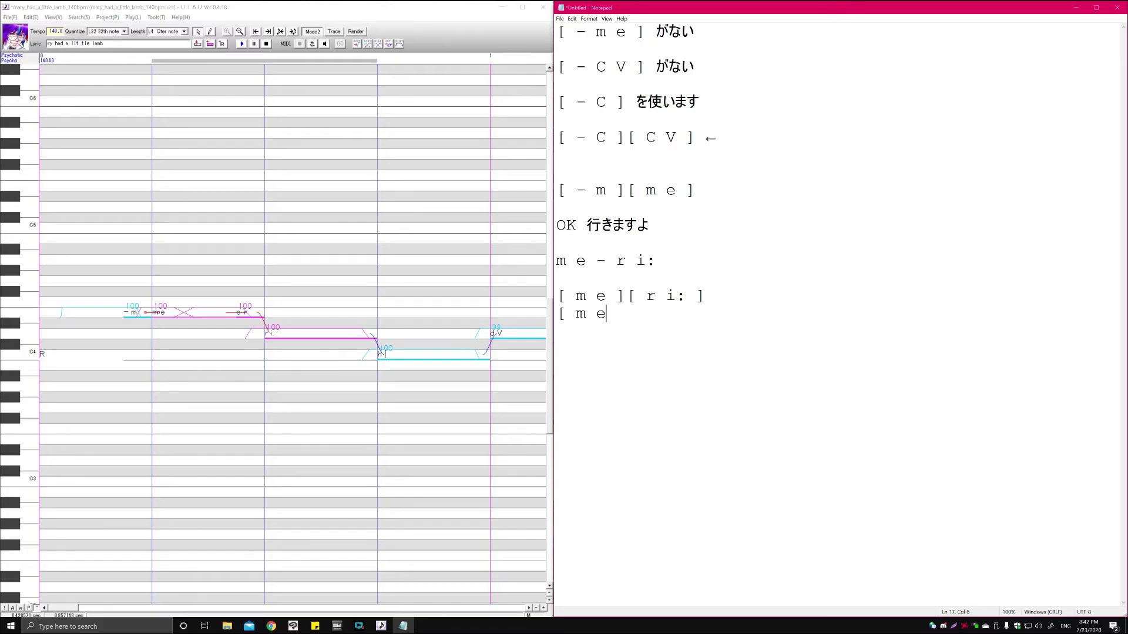
type(" ][ e r ][ r i: ]")
Play back the "m e", "e r" and "r i:" notes of "Mary"
left_click(256, 341)
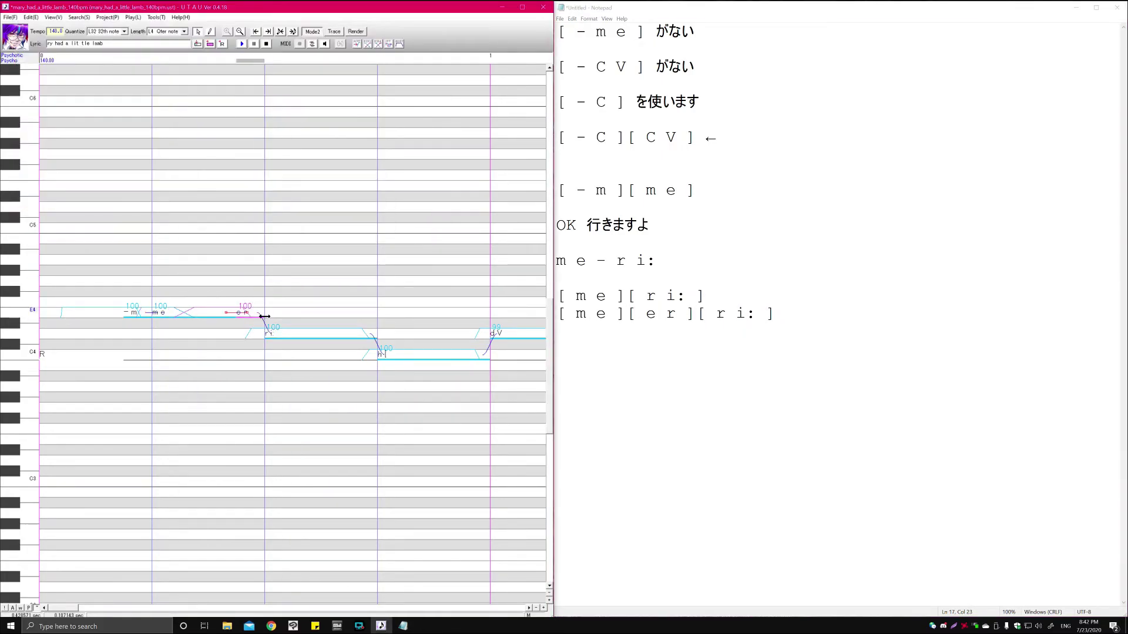
left_click(266, 339, "shift")
key("space")
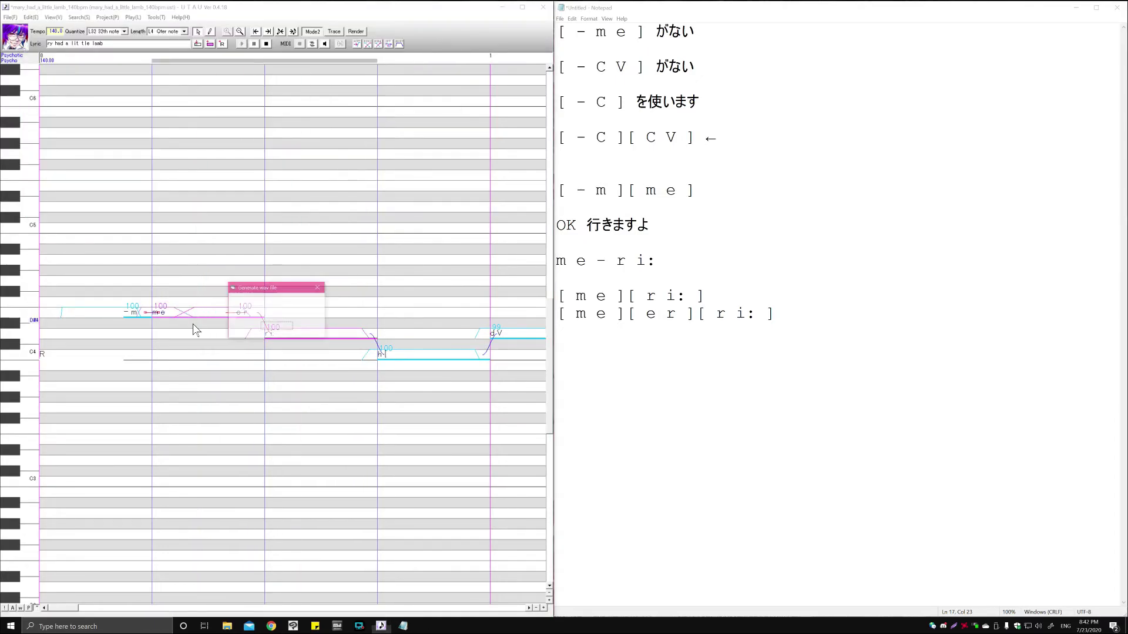
Add the word "had" with its phonemes "h { d" to the text notes
key("alt+Tab")
key("shift+Home")
key("shift+Up")
key("End")
type("h { d")
key("Up")
type("had")
key("Return")
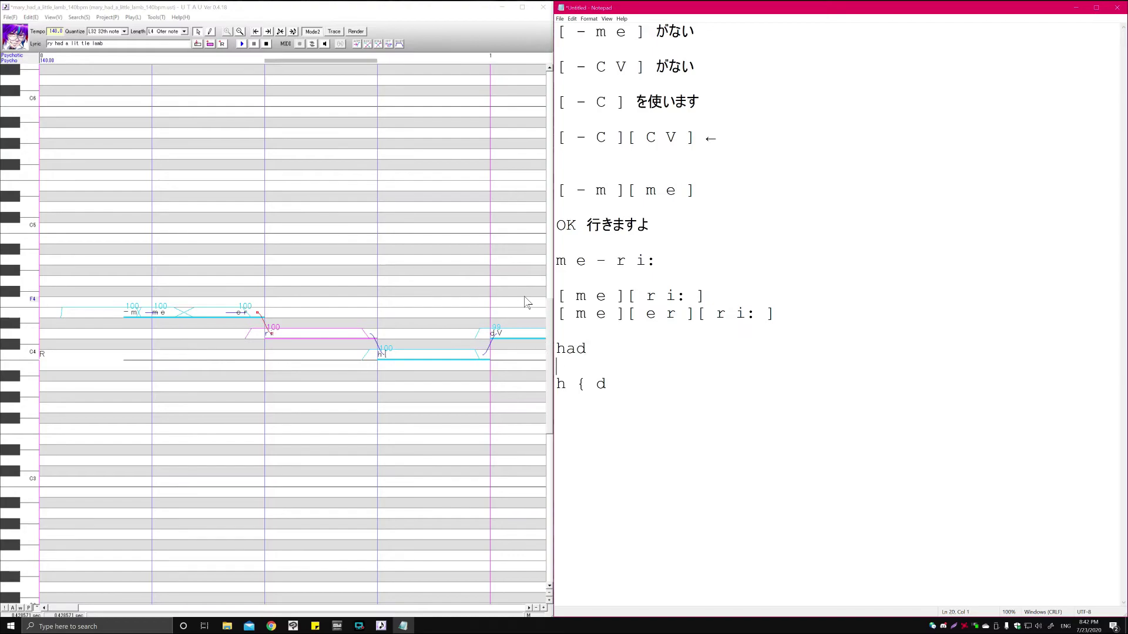
Add the line "m e - r i: - h { d" with its breakdown "[r i:][i: h][h {][{ d]" to the text notes
type("m e - r i: - h { d ")
type("[r i:][i: h][h {][{ d]")
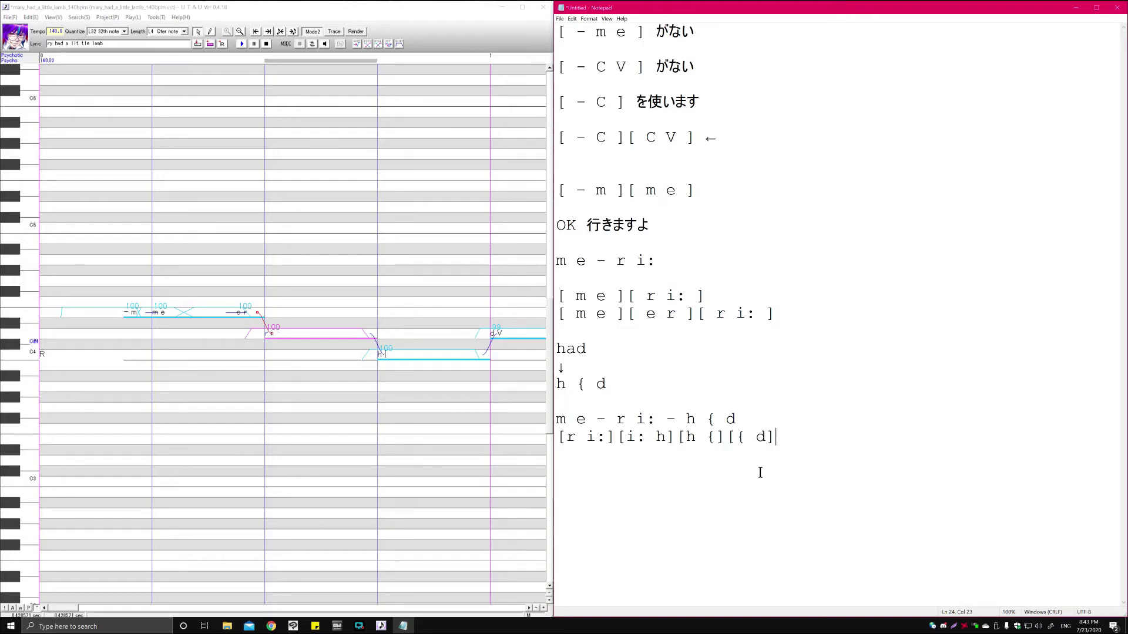
left_click_drag(637, 419, 696, 419)
Split an "i: h" note off "r i:" and a "{ d" note off "h {", and play them back
left_click_drag(373, 333, 365, 341)
left_click(376, 354)
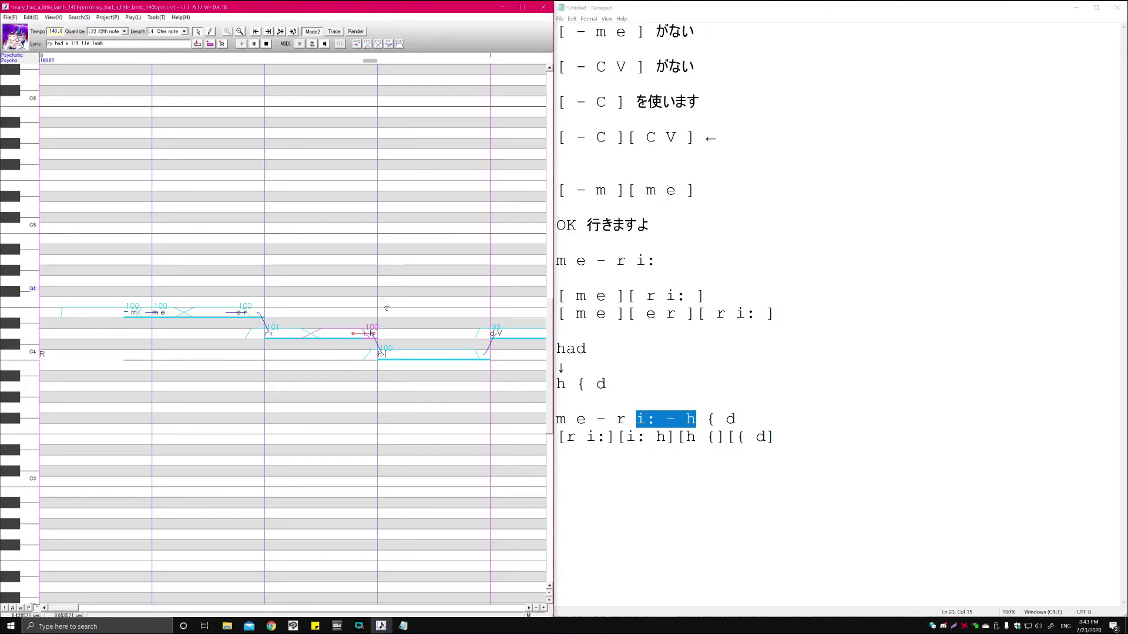
left_click(490, 358)
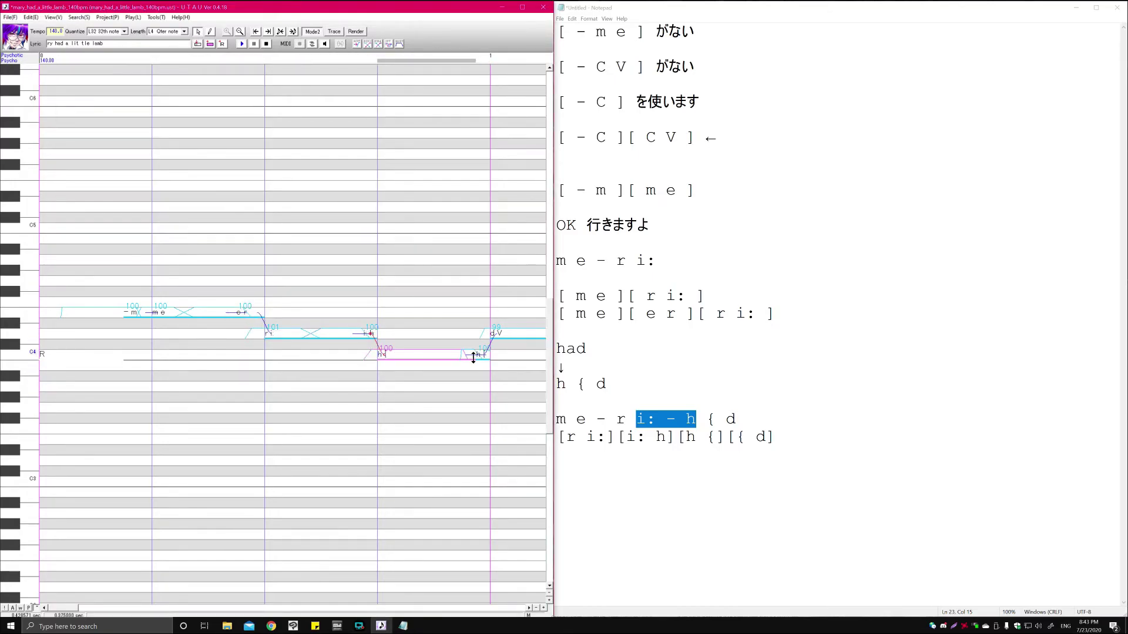
key("space")
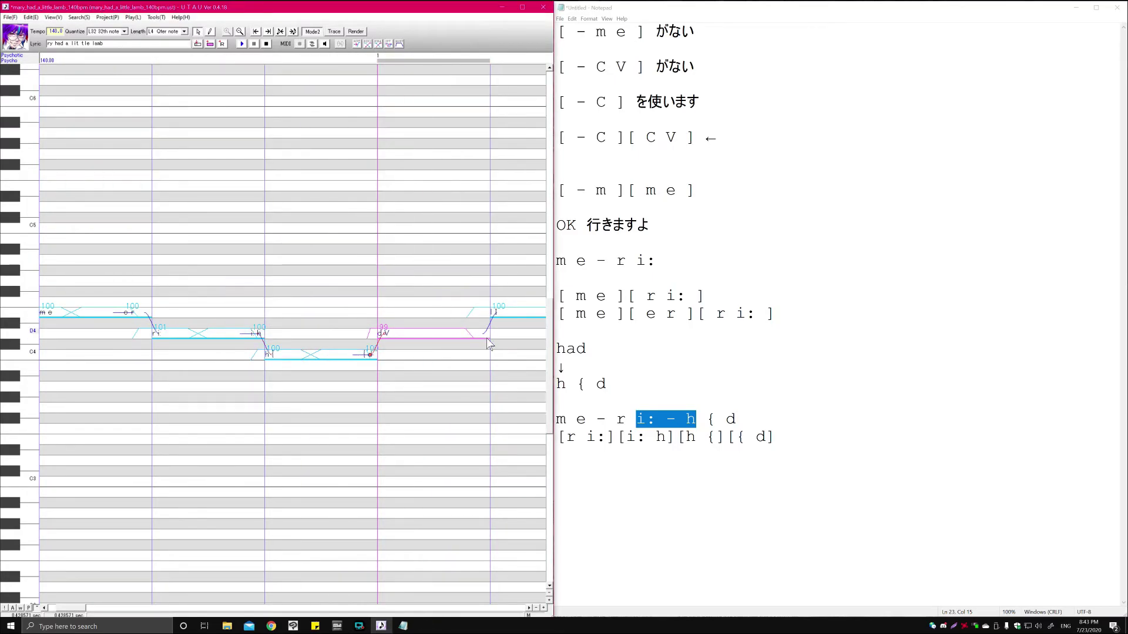
Add "had a" as "h { d V" with the breakdown into "h {", "{ d" and "d V" to the text notes
left_click(787, 438)
type("had a ↓ h { ")
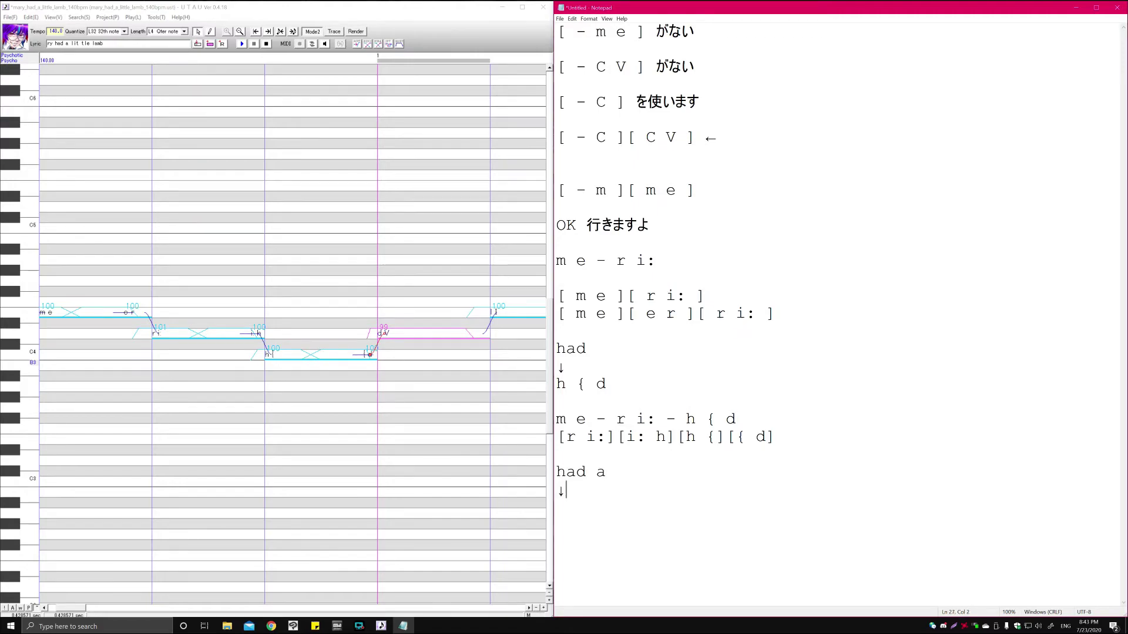
type("d V [")
type("h {][{ d][d V")
Put spaces inside the brackets of the "had a" and "m e - r i: - h { d" breakdown lines
key("F9")
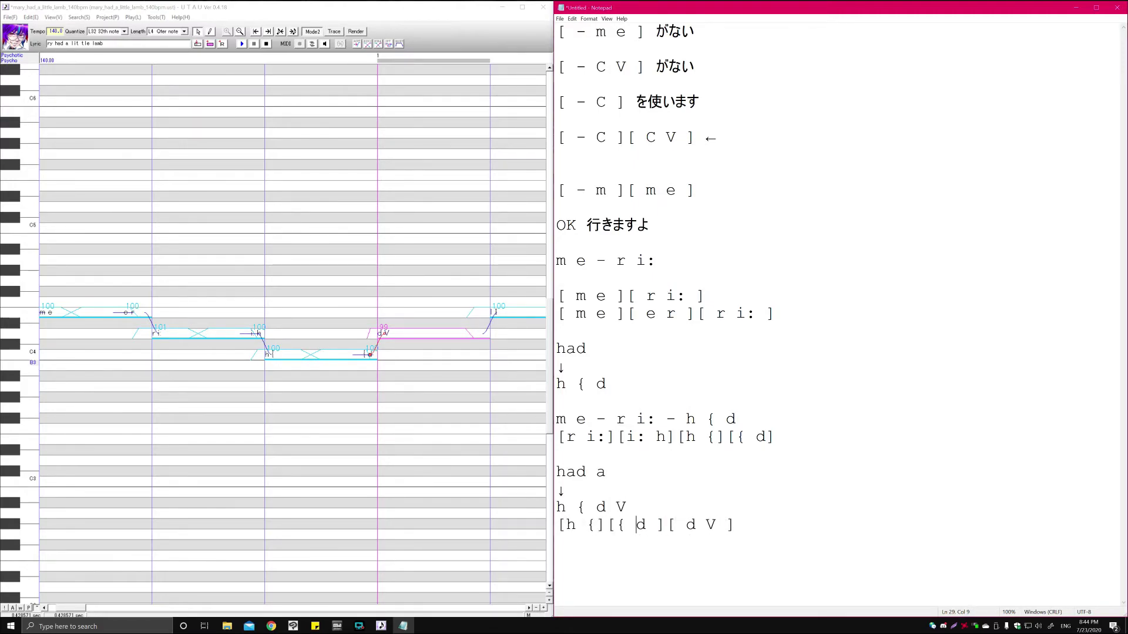
left_click(839, 445)
key("F9")
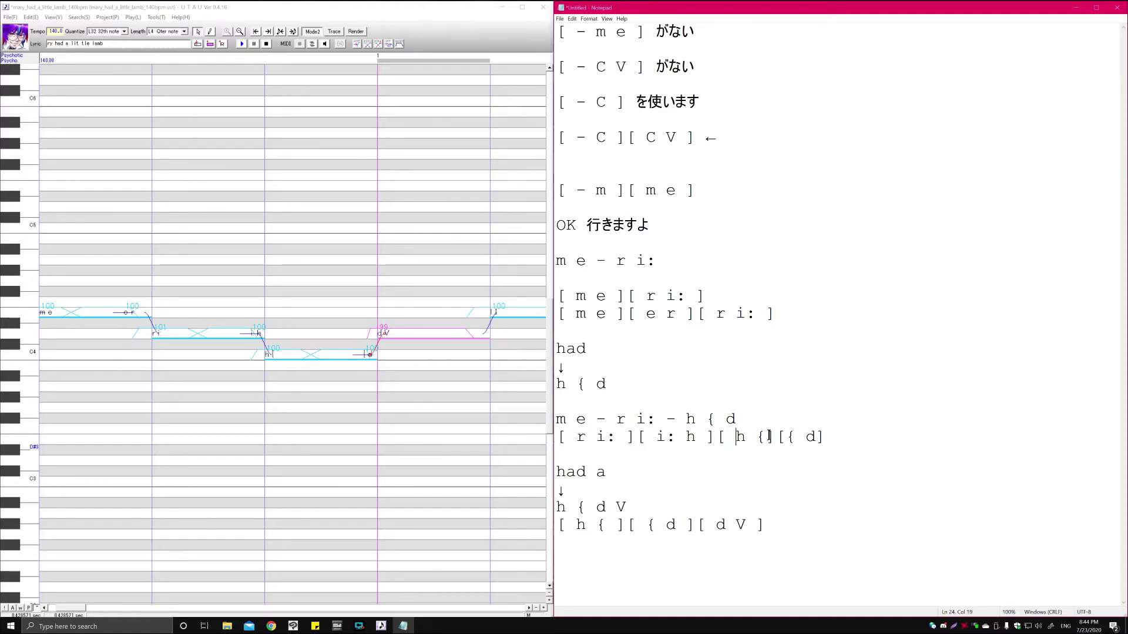
Add "a little" with its phonemes "V - l I - d V l" to the text notes
left_click(812, 534)
type("a little")
key("Return")
type("↓")
key("Return")
type("V - l I - d V l")
key("Return")
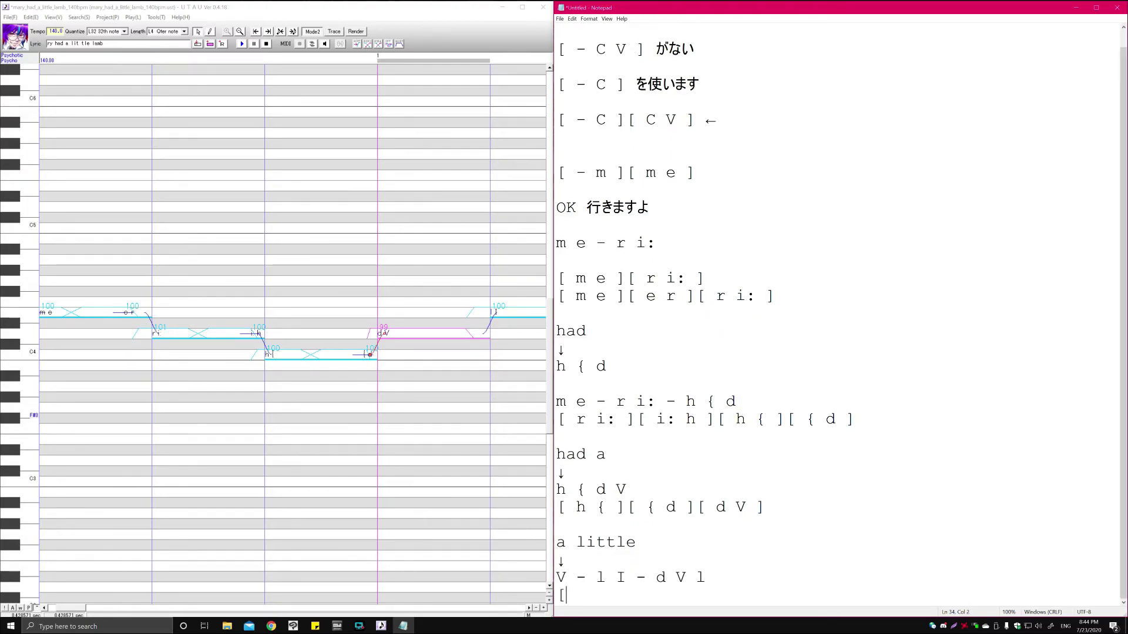
Extend the "a little" entry to "had a little" with the phonemes "h { d - V - l I - d V l"
left_click_drag(703, 507, 762, 507)
left_click(557, 542)
type("had")
left_click(557, 577)
type("h{")
key("BackSpace")
type("{ d -")
key("Down")
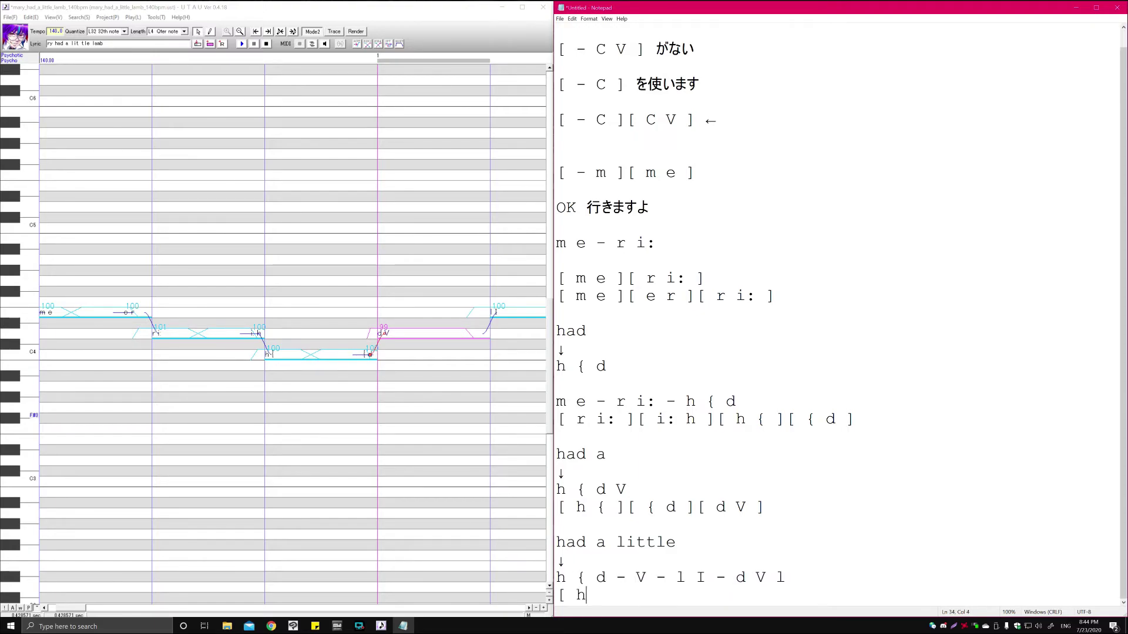
Add the breakdown "[ h { ][ { d ][ d V ][ V l ][ l I ][ I d ][ d V ][ V l]", followed by blank lines
type("h { ][ { d ][ d V]")
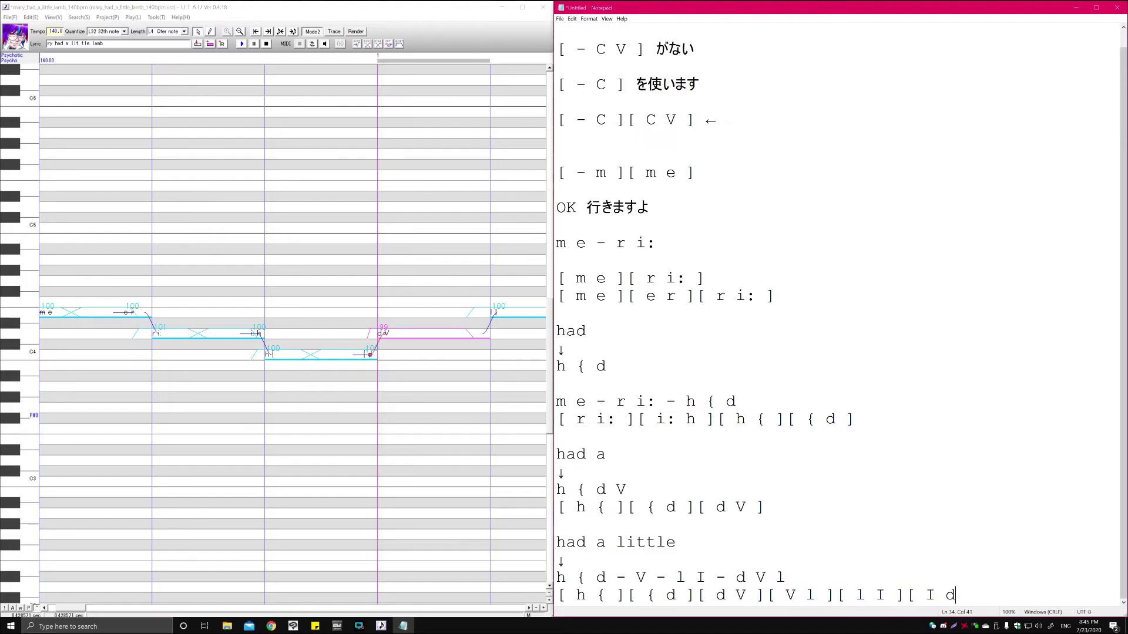
key("Return")
key("Return")
key("Return")
key("Return")
key("Return")
key("Return")
key("Return")
key("Return")
key("Return")
key("Return")
key("Return")
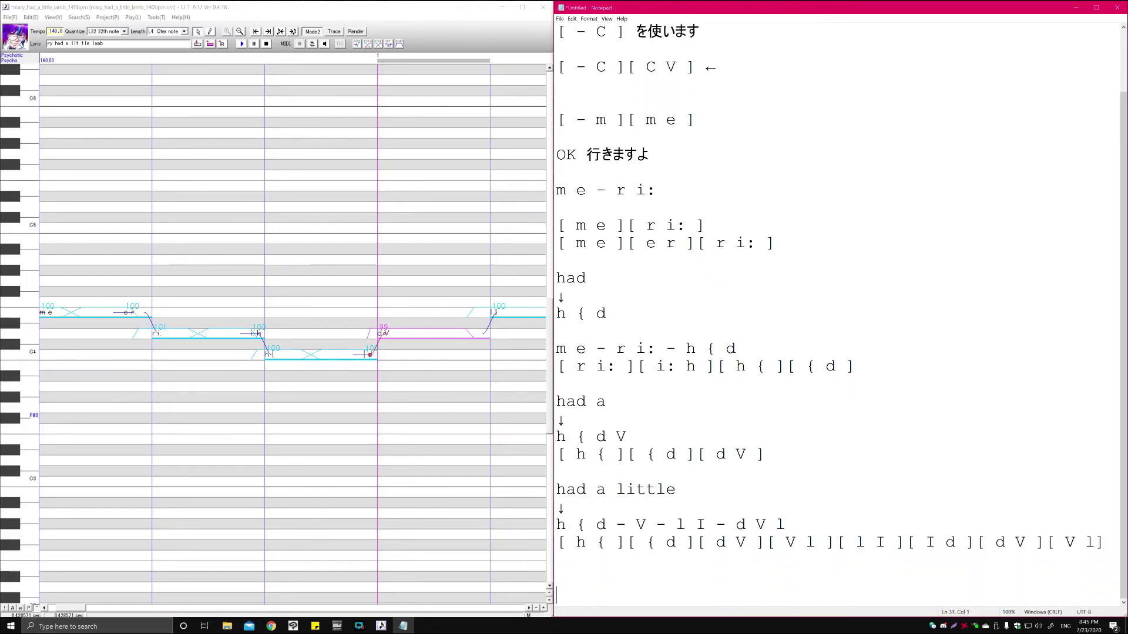
Split the "had a little" breakdown into two-line pairs, one bracket per line, keeping the final "[ d V ][ V l]" together
left_click(695, 402)
key("Return")
key("Return")
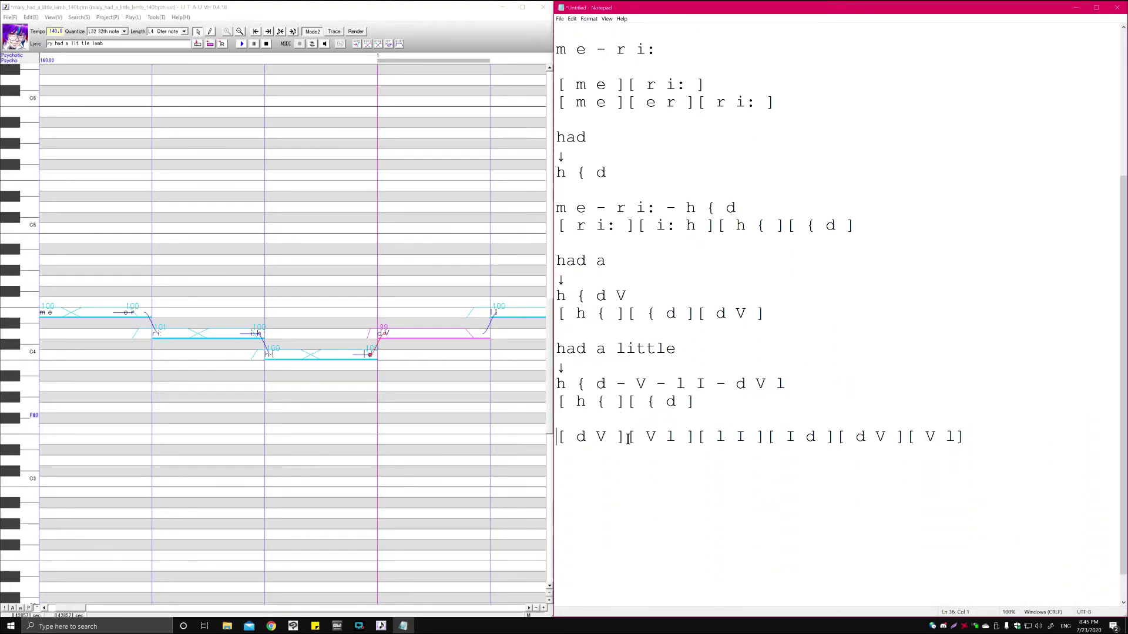
left_click(695, 438)
key("Return")
key("Return")
left_click(697, 470)
key("Return")
key("Return")
left_click(627, 470)
key("Return")
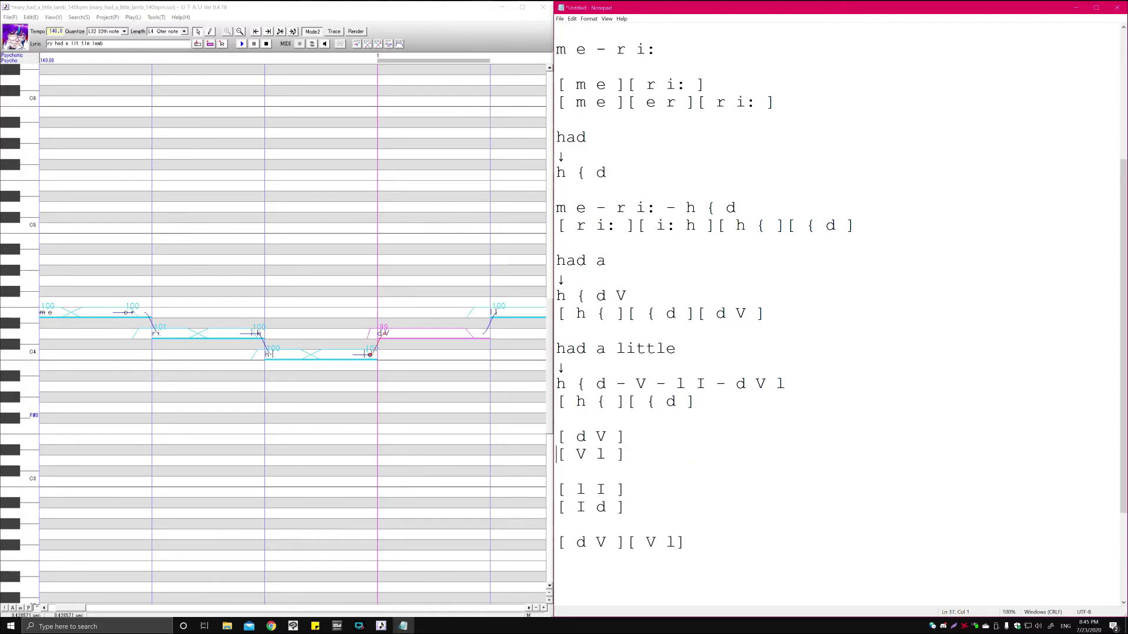
left_click(627, 402)
key("Return")
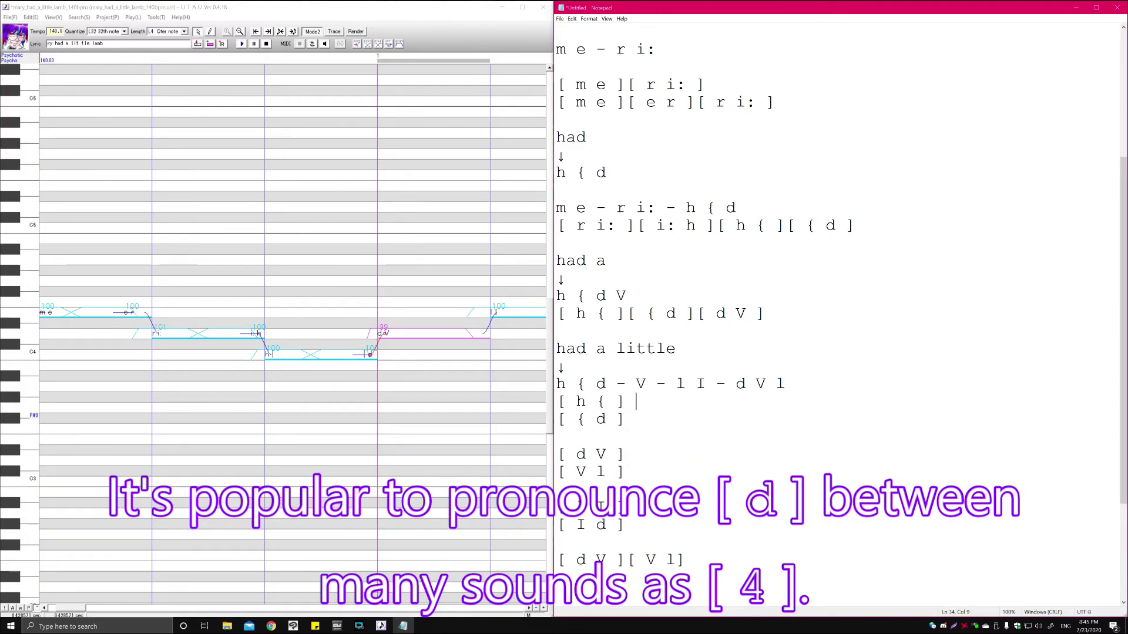
Label each single bracket line under "had a little" as "C V" or "V C", and the final double-bracket line as "C V V C"
type("C V")
key("Down")
key("End")
type("C V")
key("Down")
type("V C")
key("Down")
key("Down")
key("Down")
type("V C")
type("etc ")
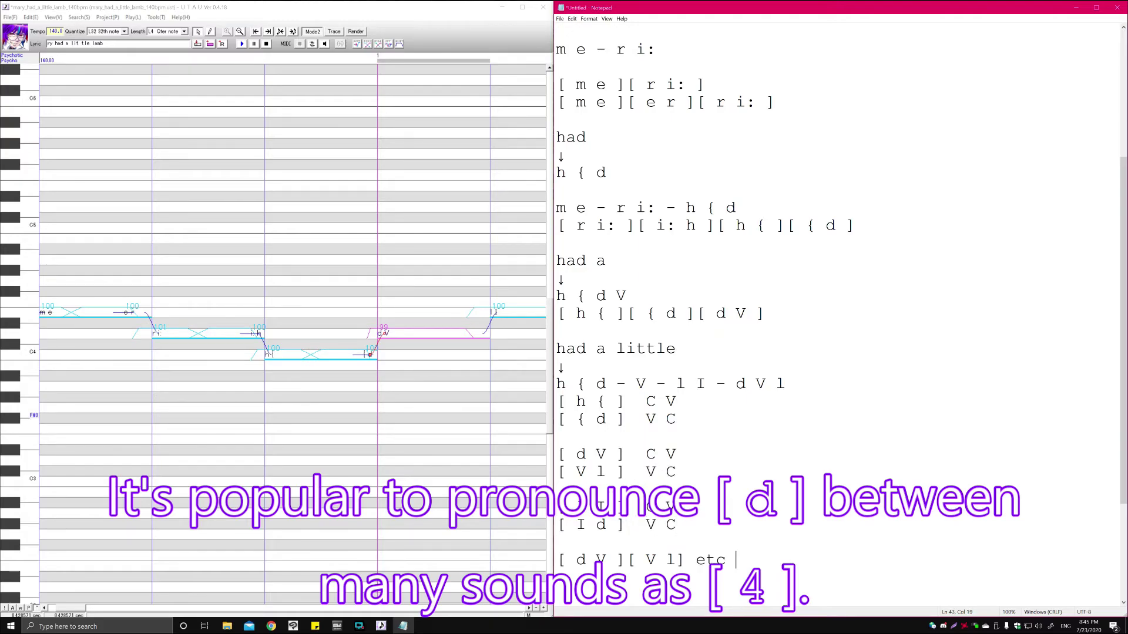
type("C V V")
Clear all the text from the notes document
key("ctrl+a")
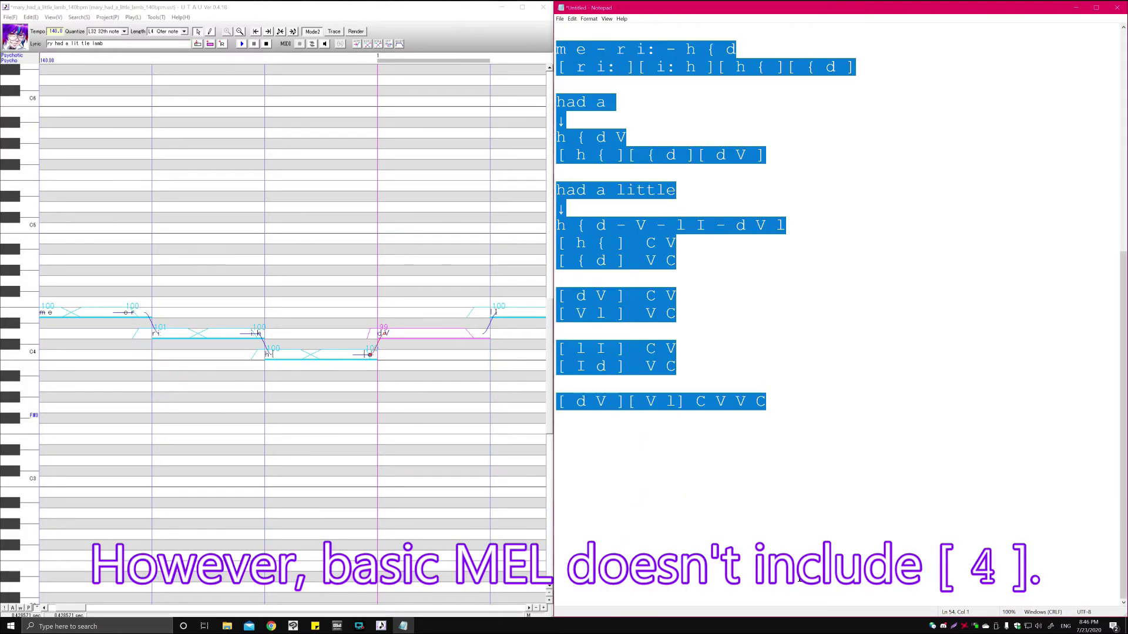
key("BackSpace")
left_click(522, 7)
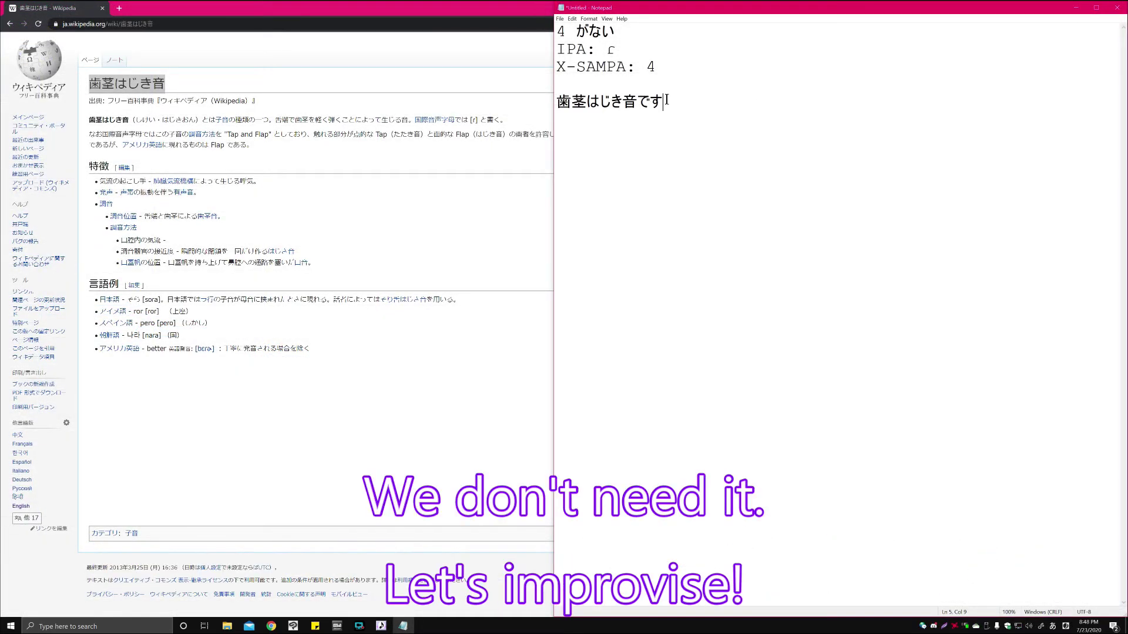
Add the line "w i'm dumb ok sorry ごめん" below the "歯茎はじき音です" line
key("alt+shift")
key("Return")
key("Return")
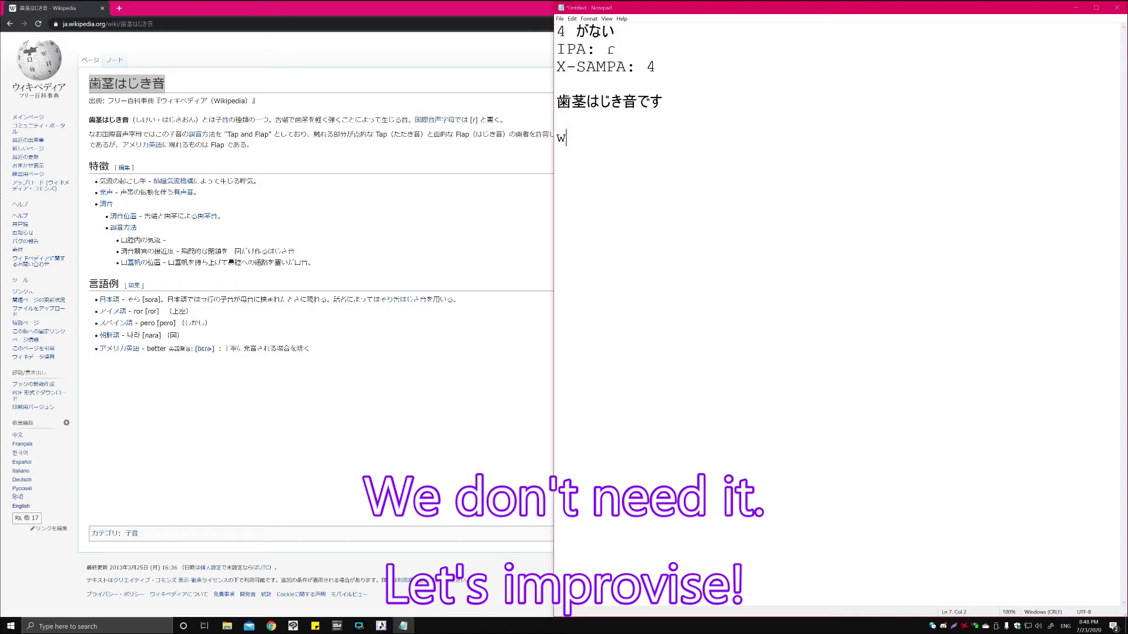
type("w i'm dumb ok sorry ごめん")
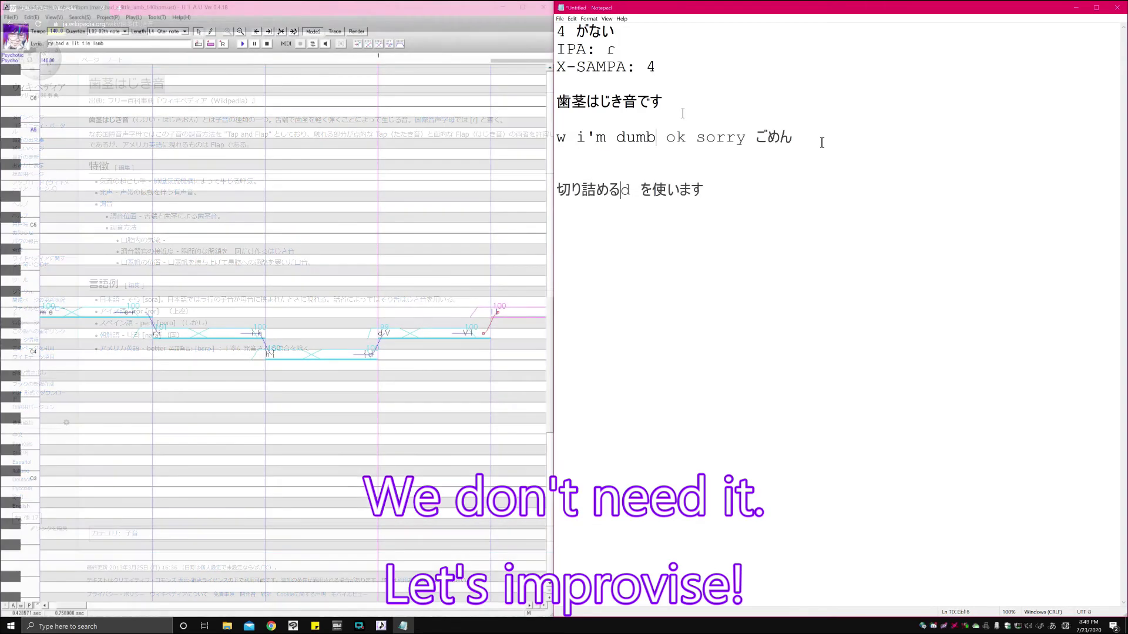
Replace the wording before "d を使います" with "ショート" in the text notes
key("BackSpace")
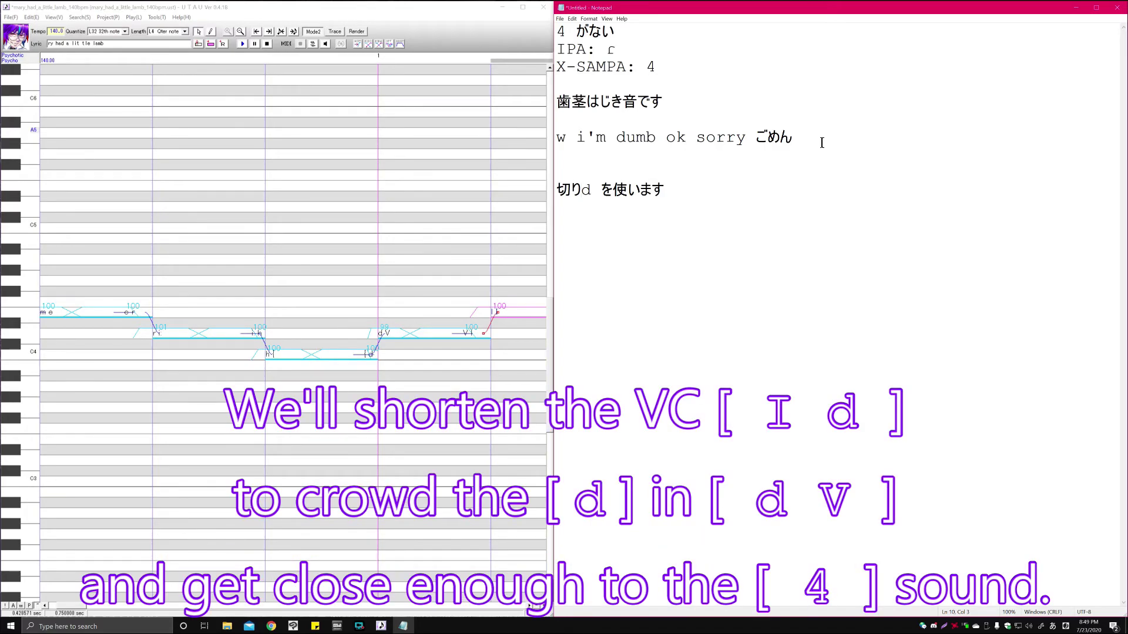
type("ttat")
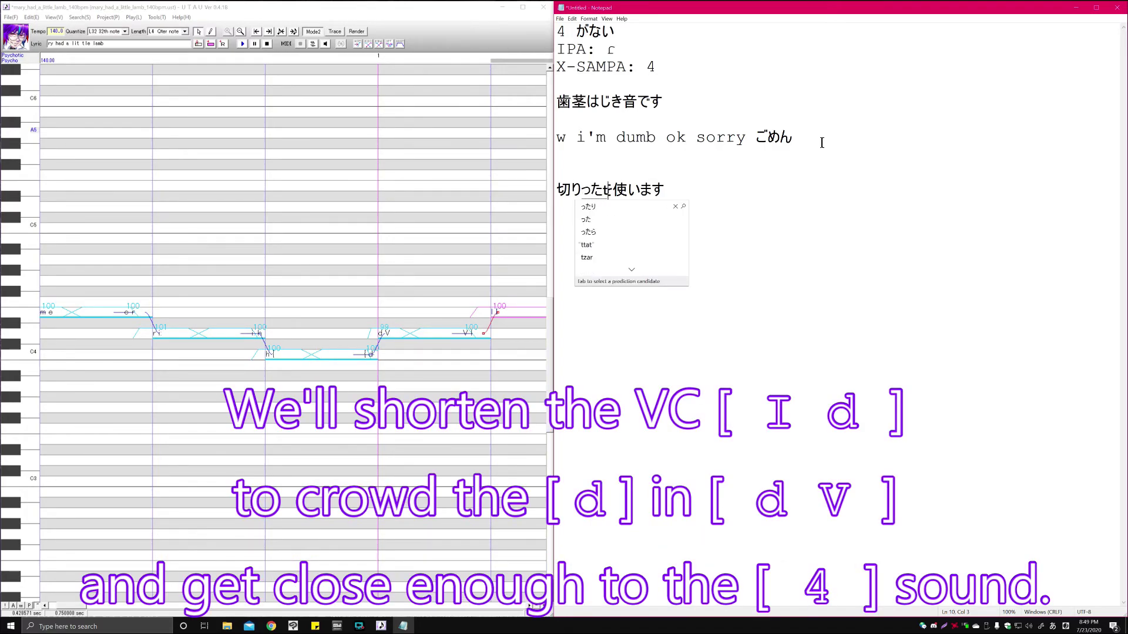
key("Return")
type("d")
key("BackSpace")
key("BackSpace")
key("BackSpace")
key("BackSpace")
type("sho-to")
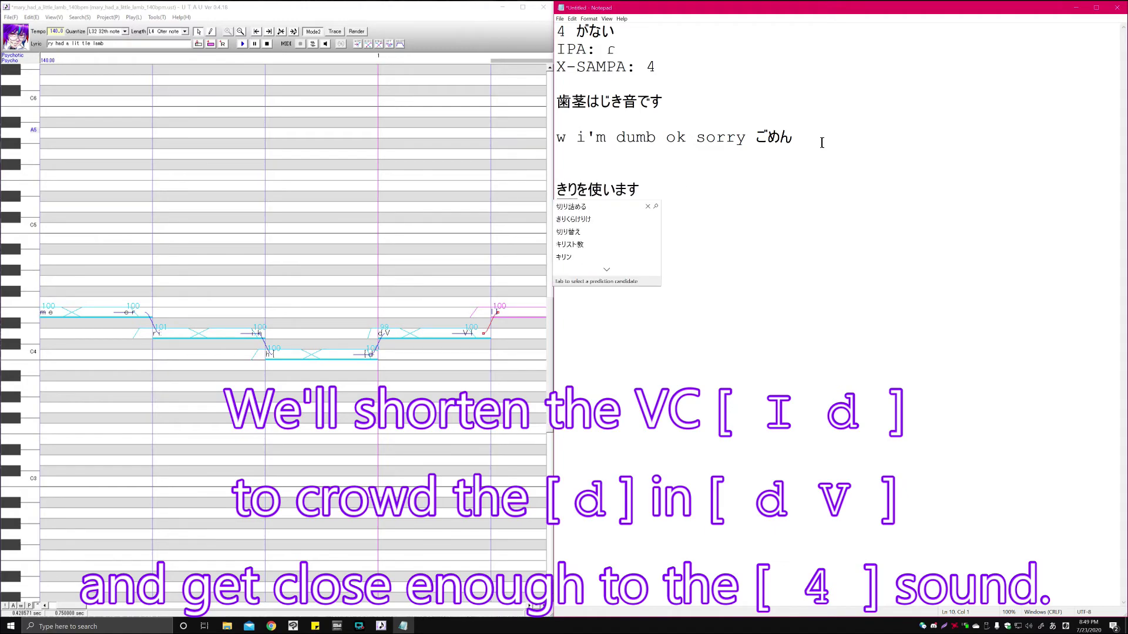
key("space")
key("Return")
Add a separate "w" line below the "ショートd を使います" line
key("Down")
key("Down")
type("w")
key("Return")
Set the length of the [ I d ] note in the first "little" to 20 in its note properties
left_click(367, 349)
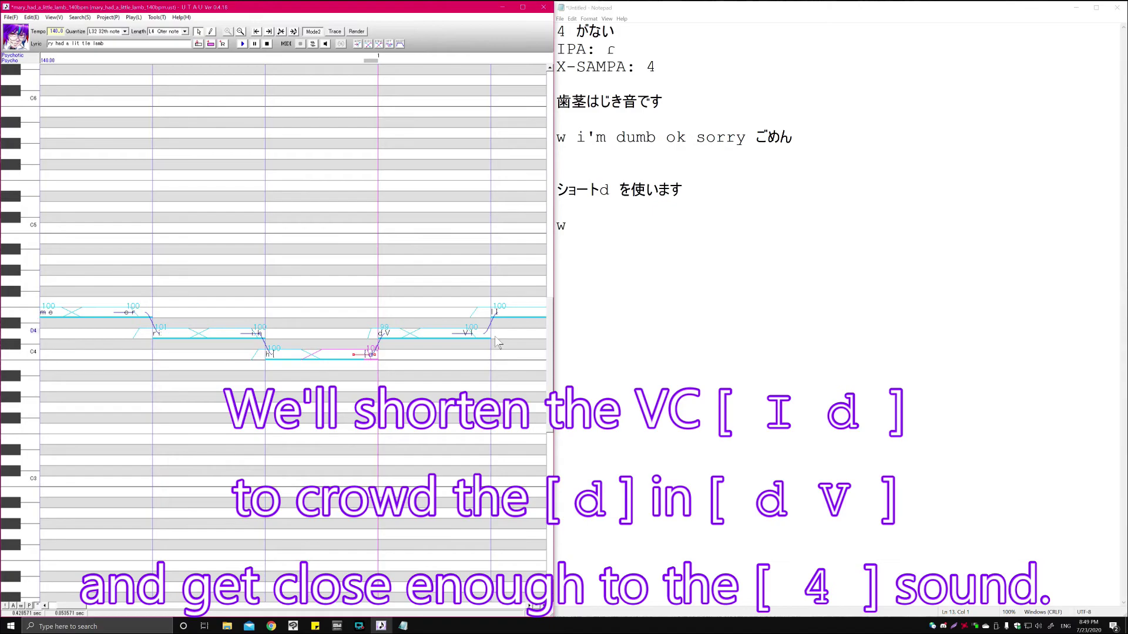
left_click(453, 606)
left_click_drag(238, 587, 146, 587)
left_click(116, 605)
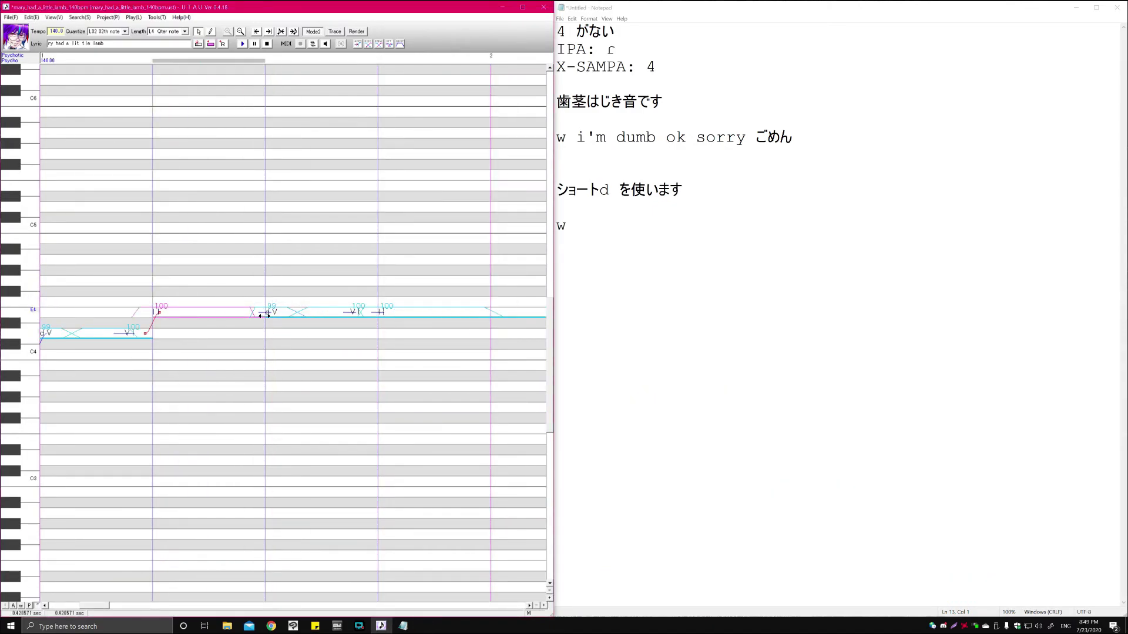
left_click(261, 315)
right_click(259, 313)
left_click(269, 439)
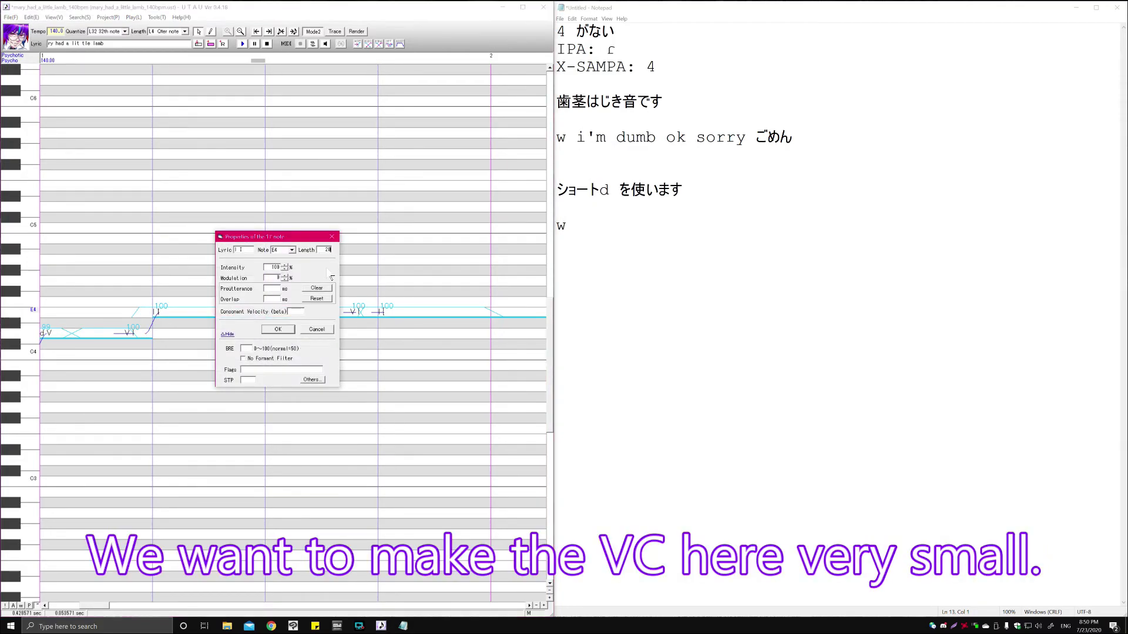
left_click(278, 329)
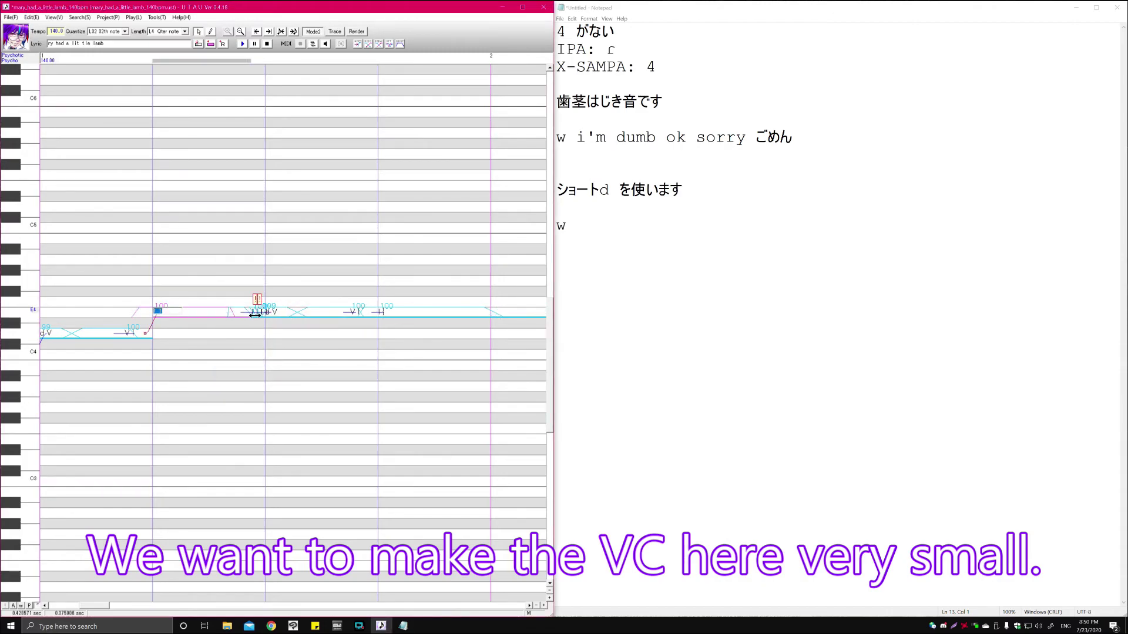
Lengthen the [ l I ] note so [ d V ] starts on the beat again, and play back the "little" notes
left_click_drag(254, 314, 255, 314)
left_click(255, 314)
left_click(251, 315)
left_click(266, 314, "shift")
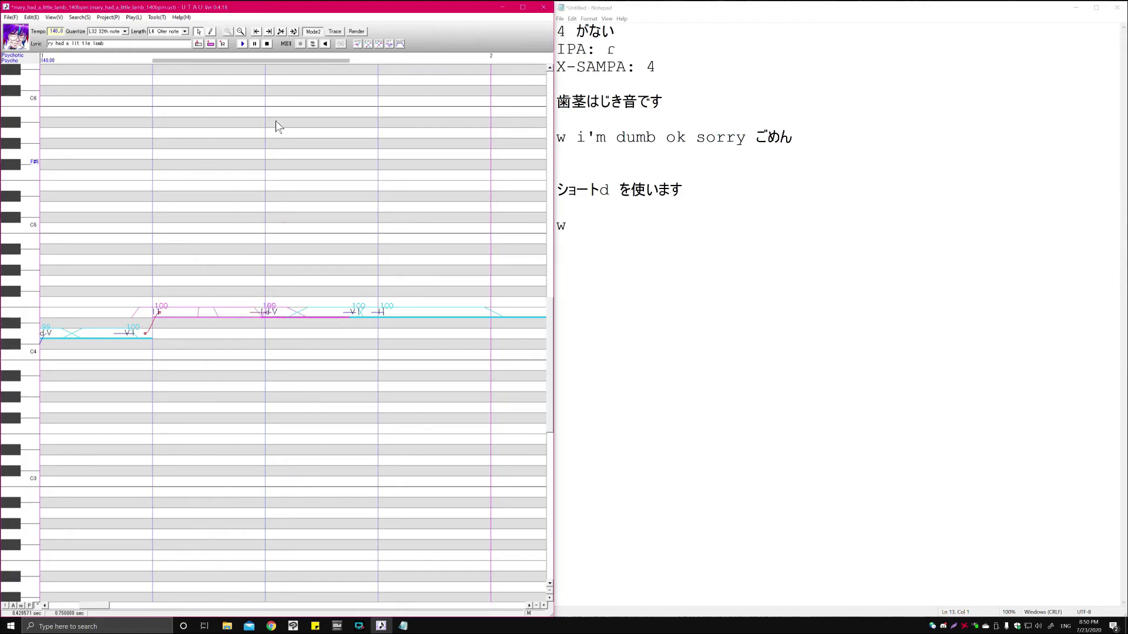
key("space")
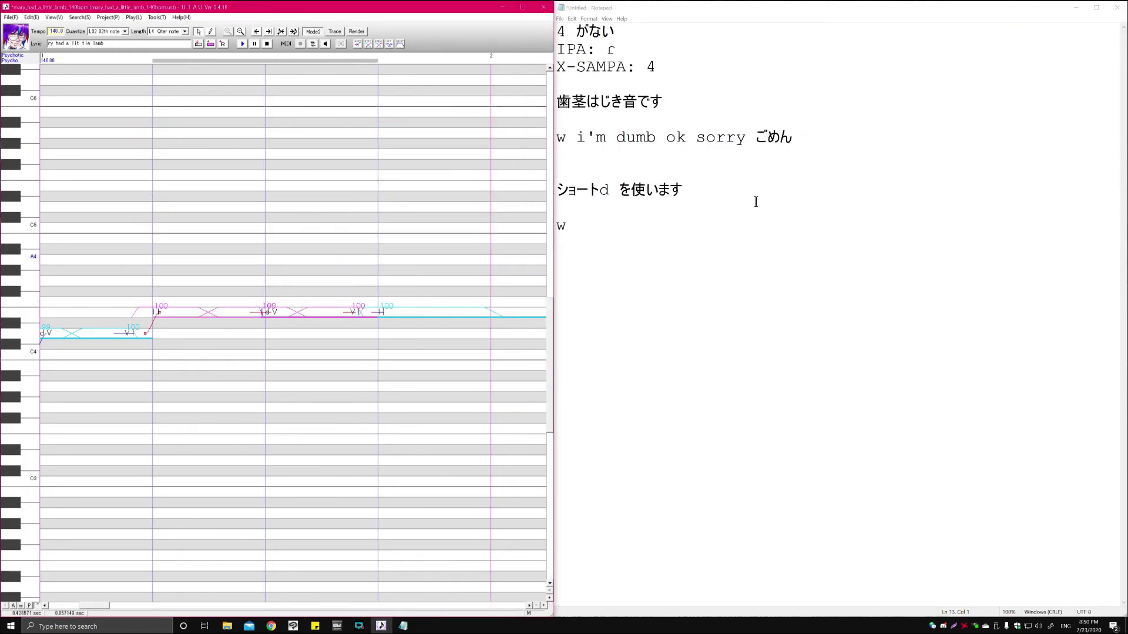
Add the line "OK! we have [ 4 ] - like sound" to the text notes and play back the "little lamb" notes
left_click(625, 237)
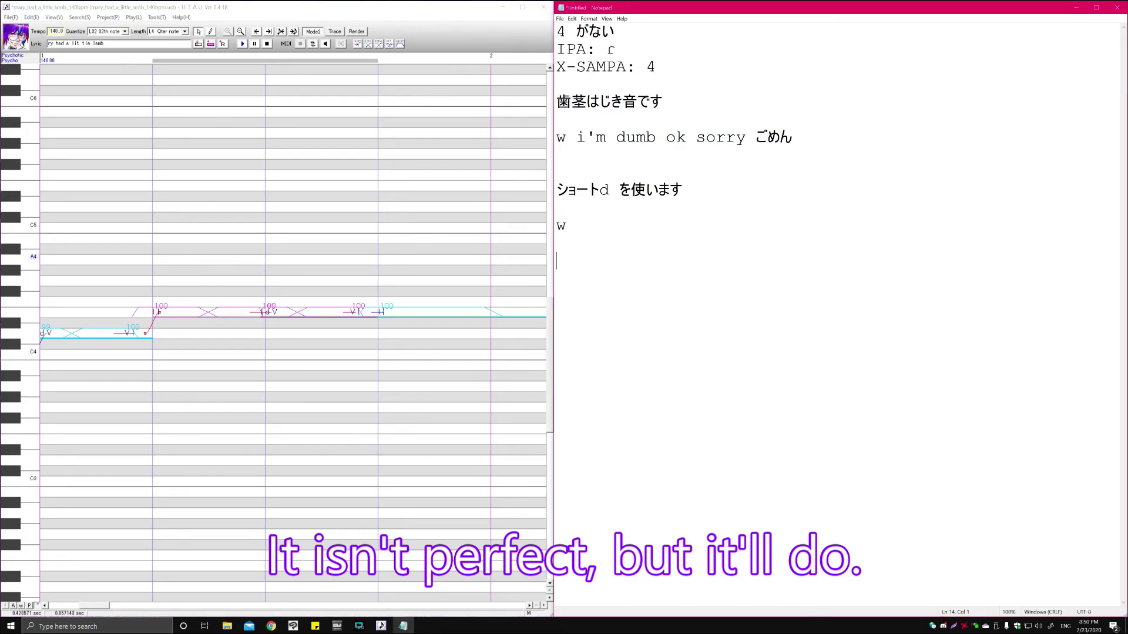
type("OK!")
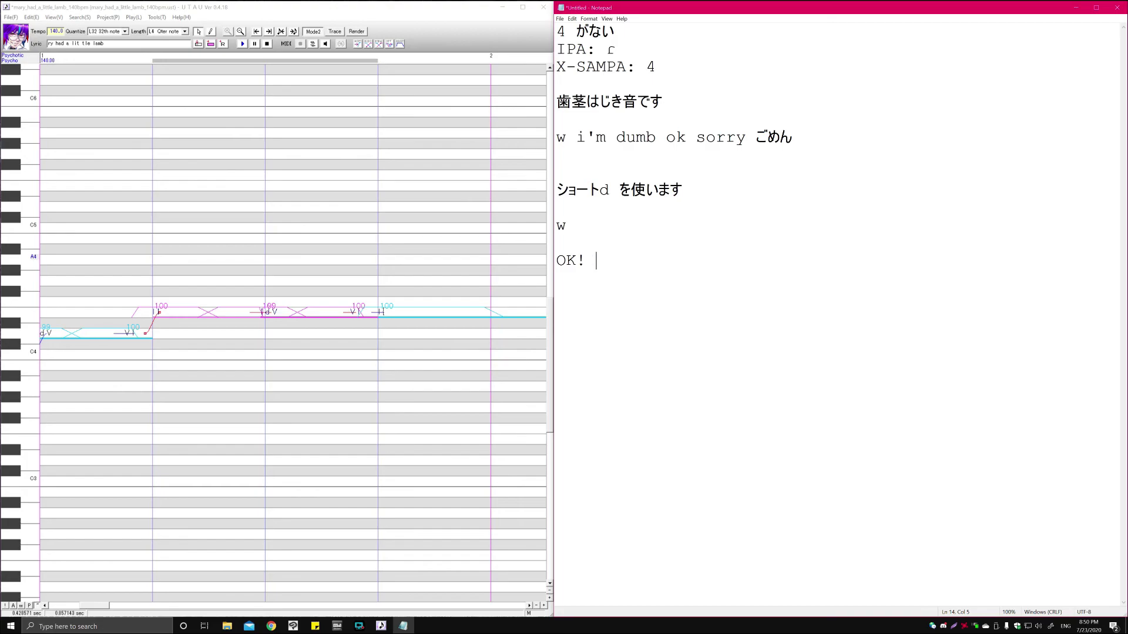
type(" we have [ 4 ] - like sound")
left_click(314, 323)
key("space")
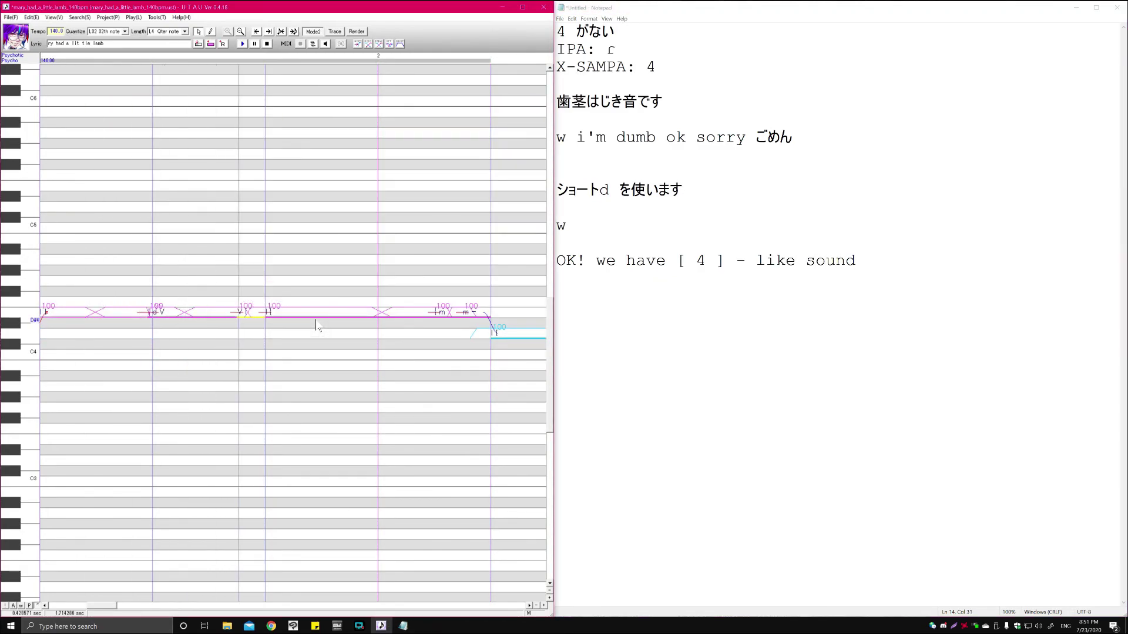
Shorten the [ I d ] note before [ d V ] in the second "little" and extend [ l I ] to keep the timing
left_click_drag(158, 606, 128, 606)
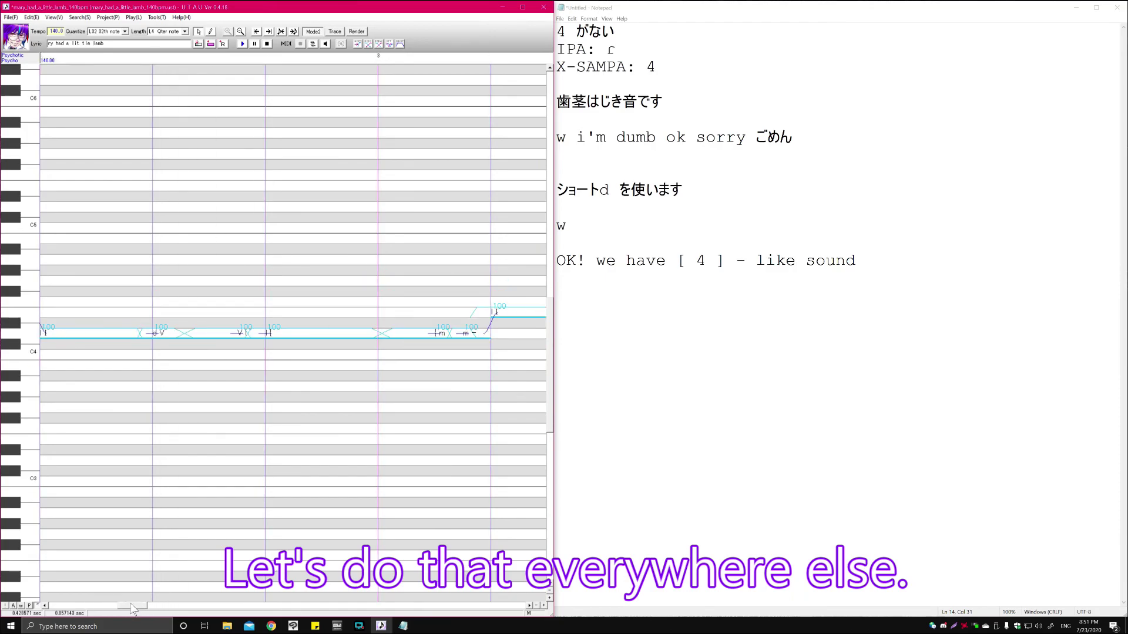
double_click(143, 334)
key("Return")
left_click_drag(145, 351, 238, 329)
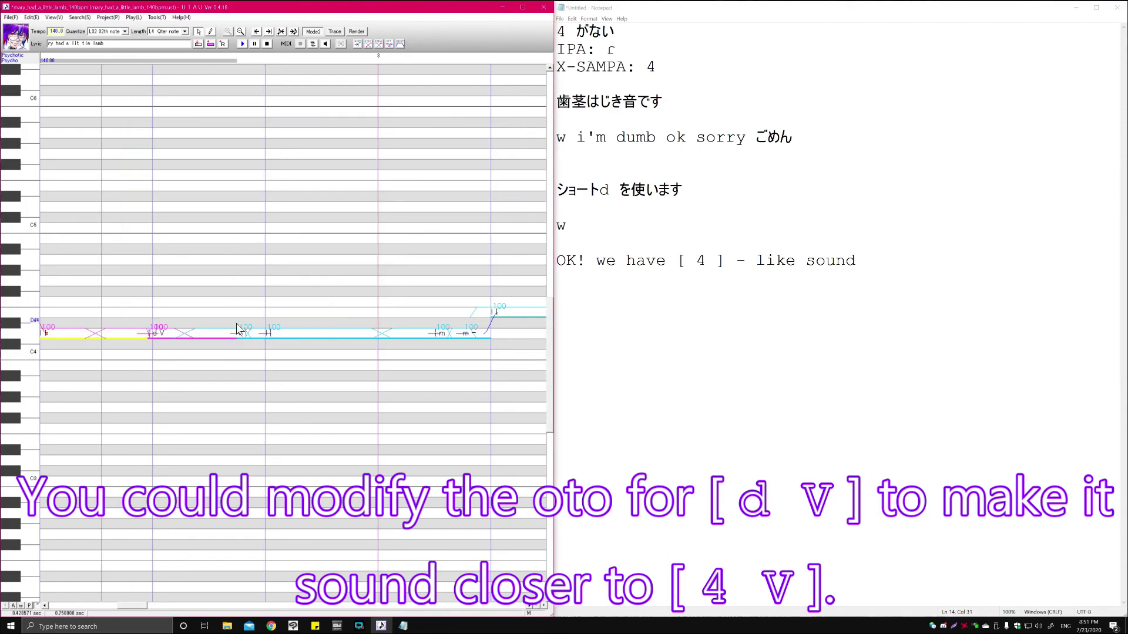
Shorten the [ I d ] note before the higher [ d V ] in the third "little" and lengthen the preceding [ l I ] to compensate
scroll(238, 329, "right", 3)
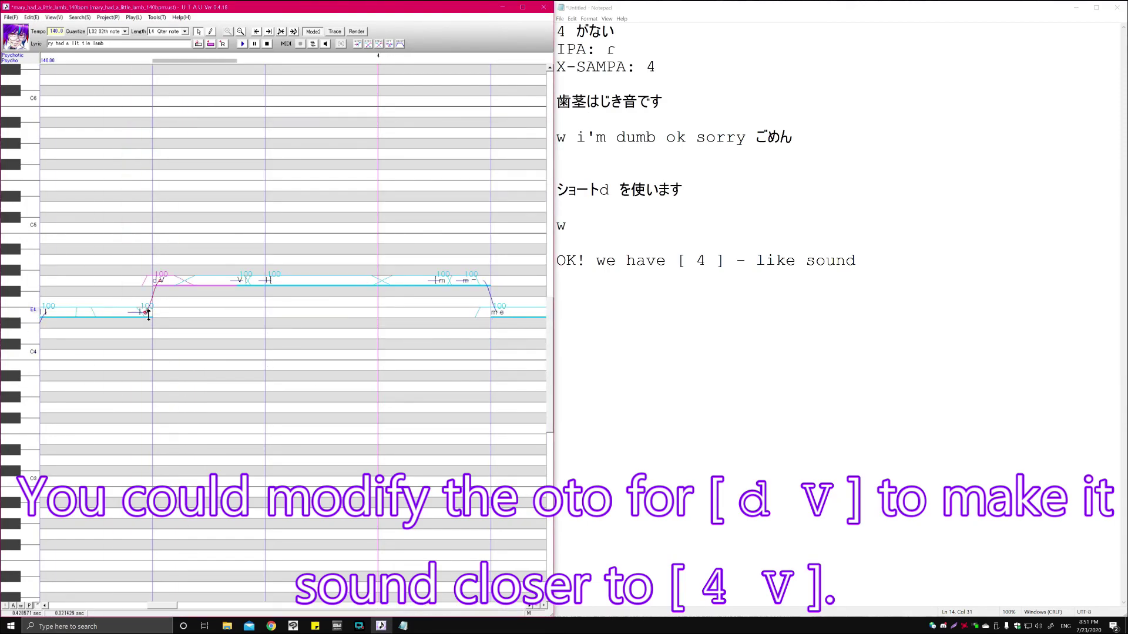
double_click(150, 322)
key("Return")
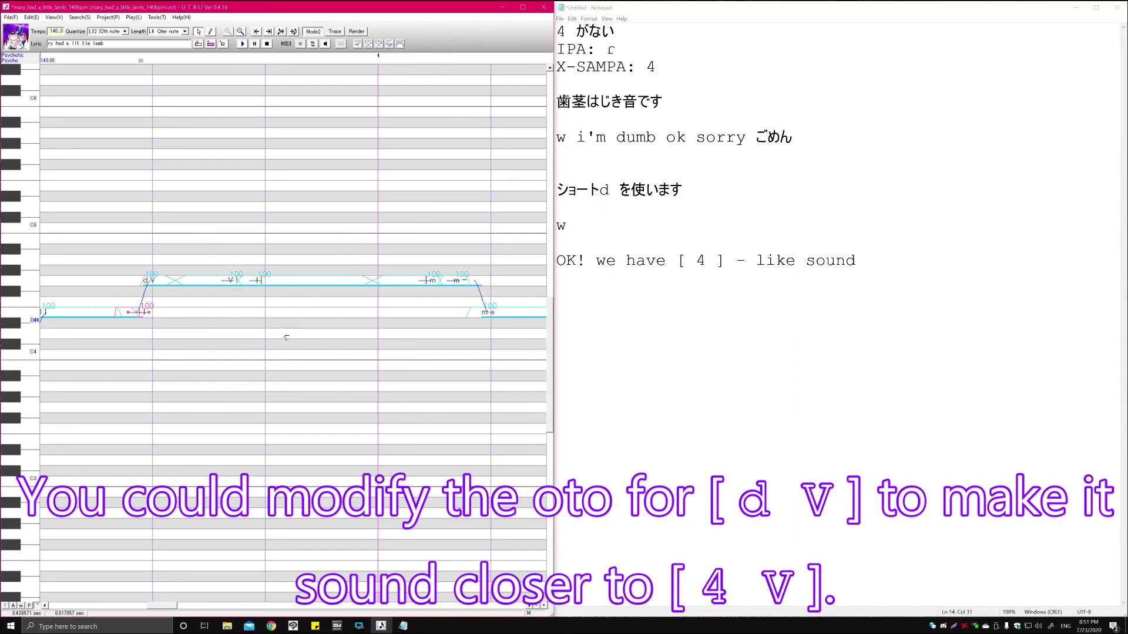
left_click(143, 310)
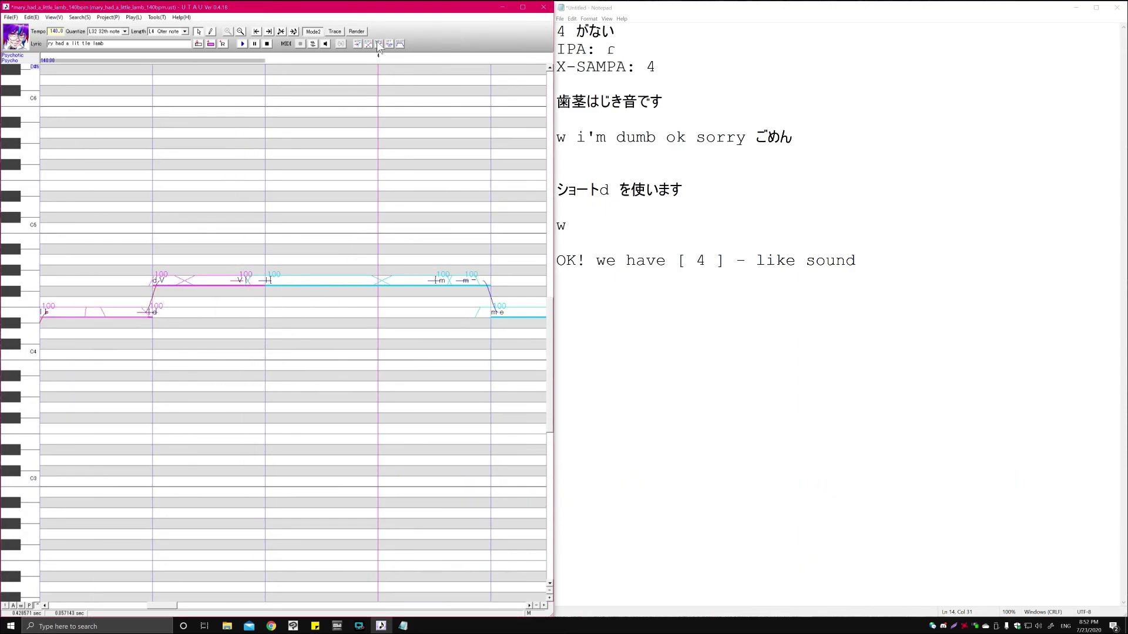
Copy the finished notes of the first "Mary had a little" phrase and paste them over its repeat after the third "lamb"
scroll(146, 311, "right", 3)
left_click(536, 605)
scroll(198, 610, "left", 3)
scroll(198, 611, "left", 5)
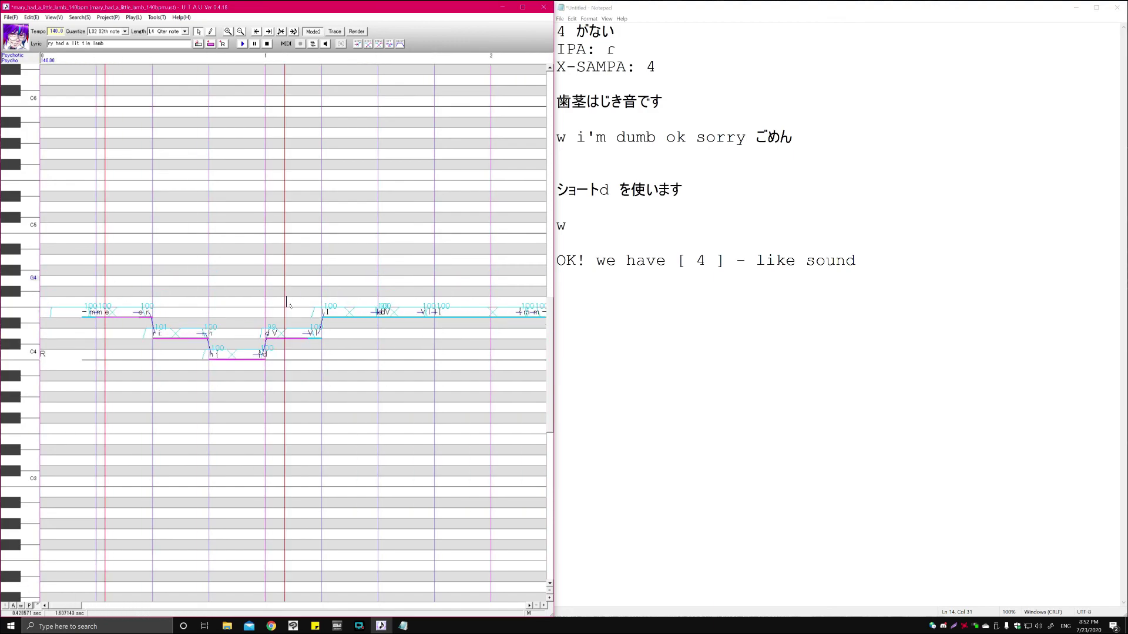
scroll(480, 316, "left", 8)
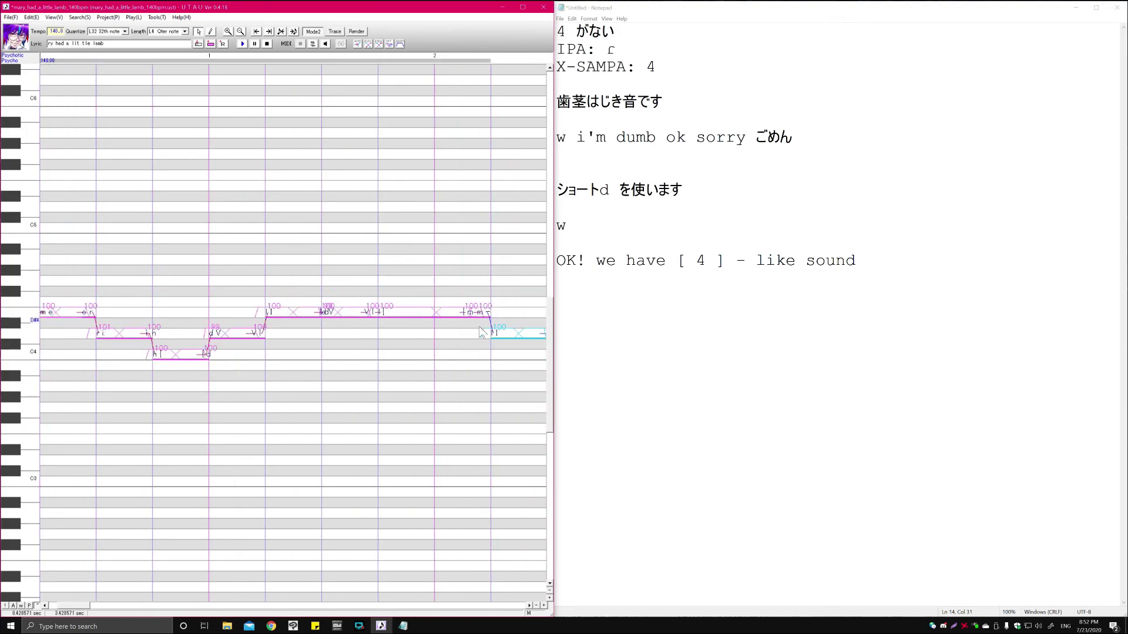
left_click(369, 303)
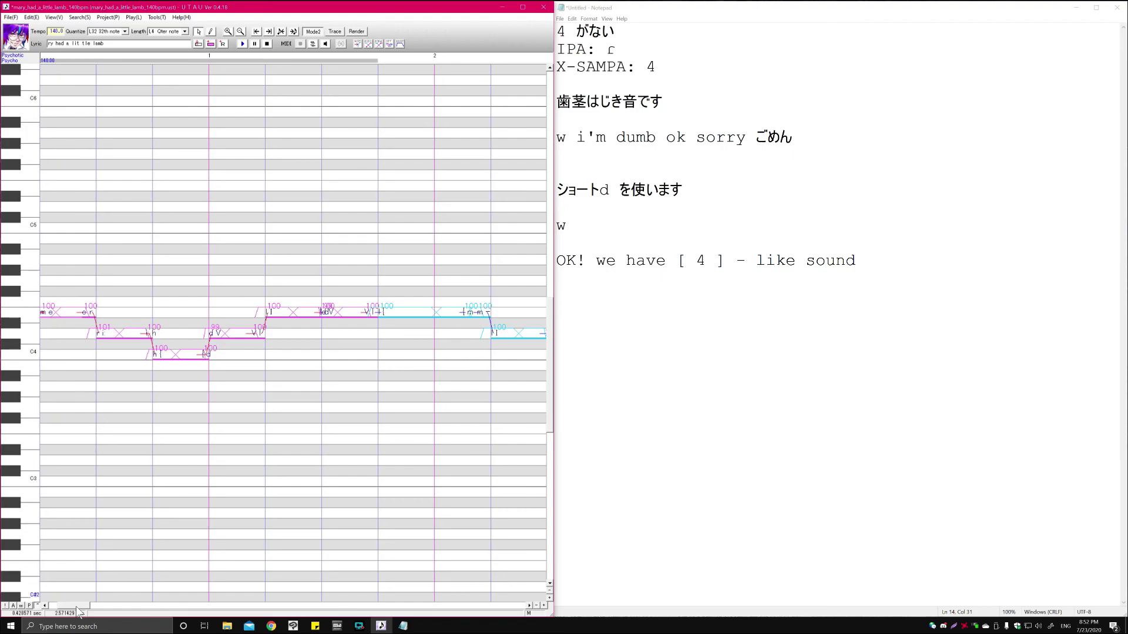
scroll(286, 487, "right", 15)
key("ctrl+v")
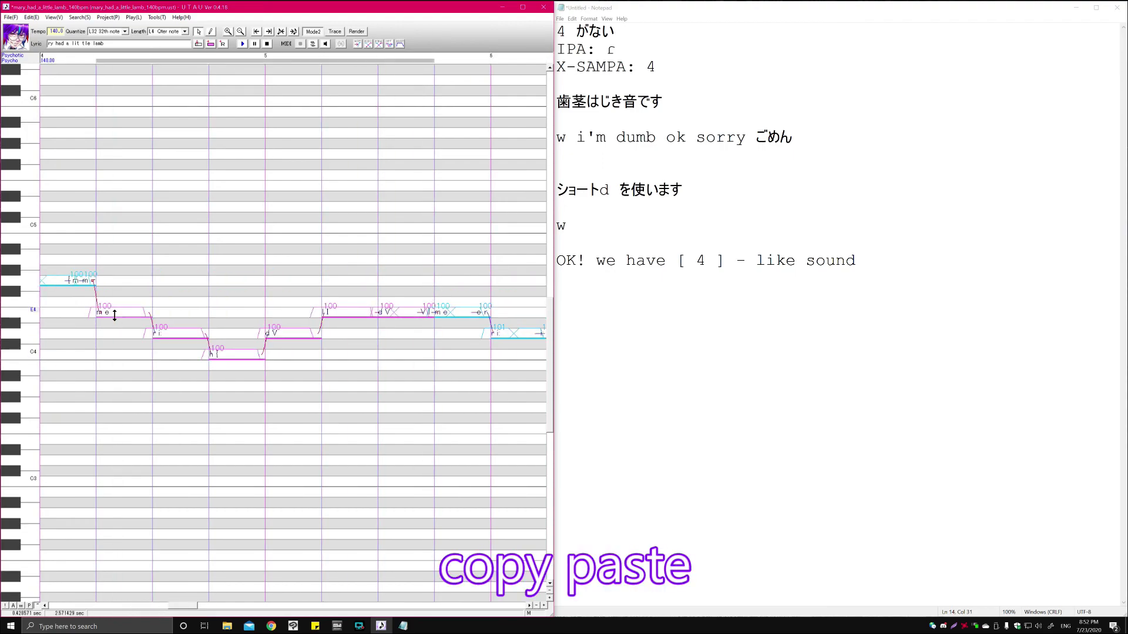
Add the lines "haha" and "me lazy" to the text notes, separated by a blank line
left_click(914, 256)
key("Return")
key("Return")
type("haha  ")
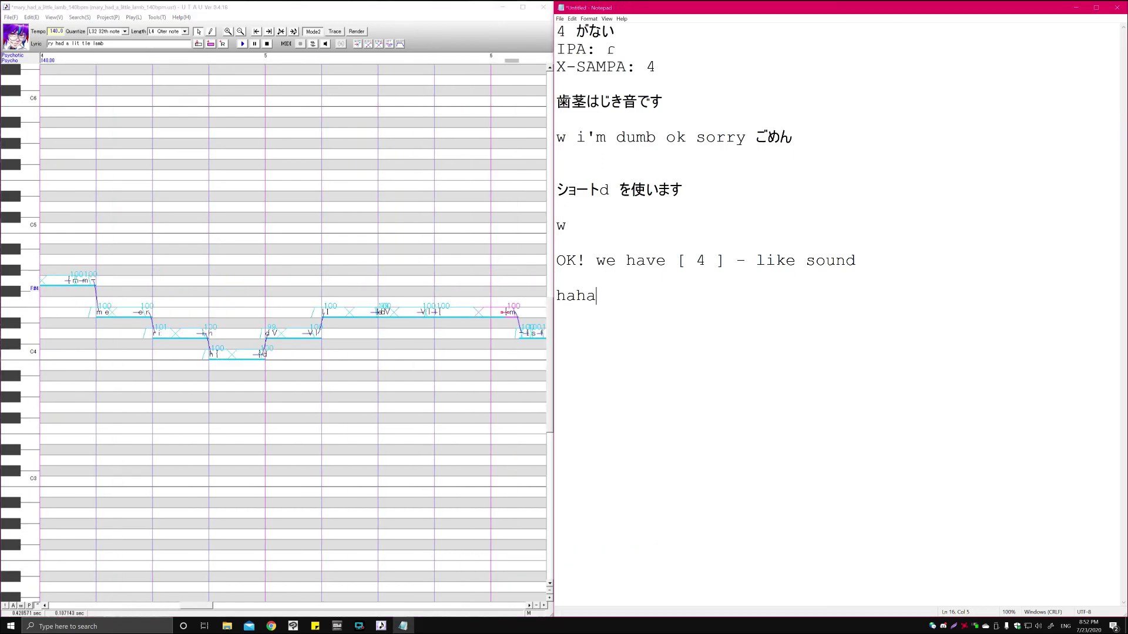
type("me lazy")
Select all notes in the project and apply P1P4 crossfades to their envelopes
left_click_drag(126, 294, 378, 270)
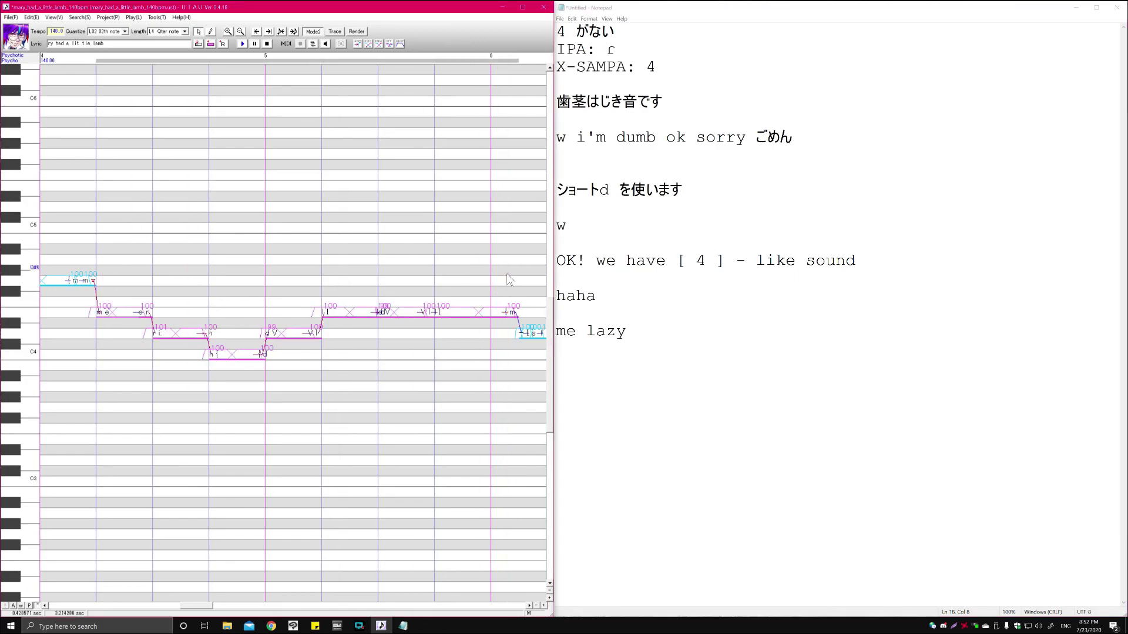
left_click(393, 606)
key("ctrl+a")
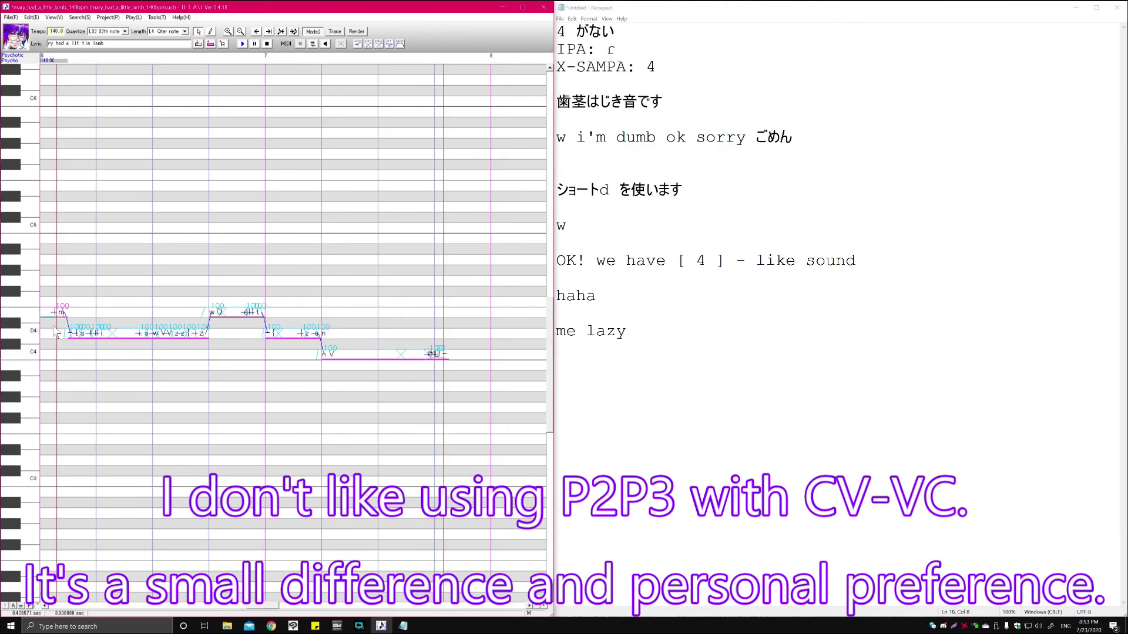
key("ctrl+e")
left_click(277, 329)
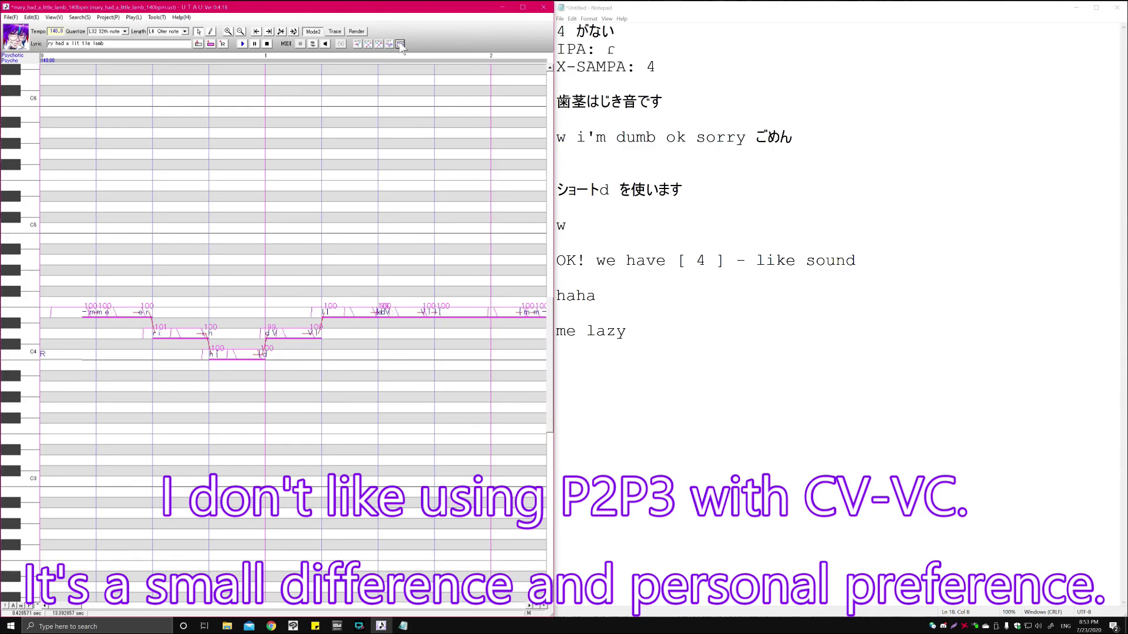
Add the line "P1P4 を使います" below "me lazy" in the text notes
left_click(403, 625)
key("Return")
key("Return")
type("P1P4 を使います")
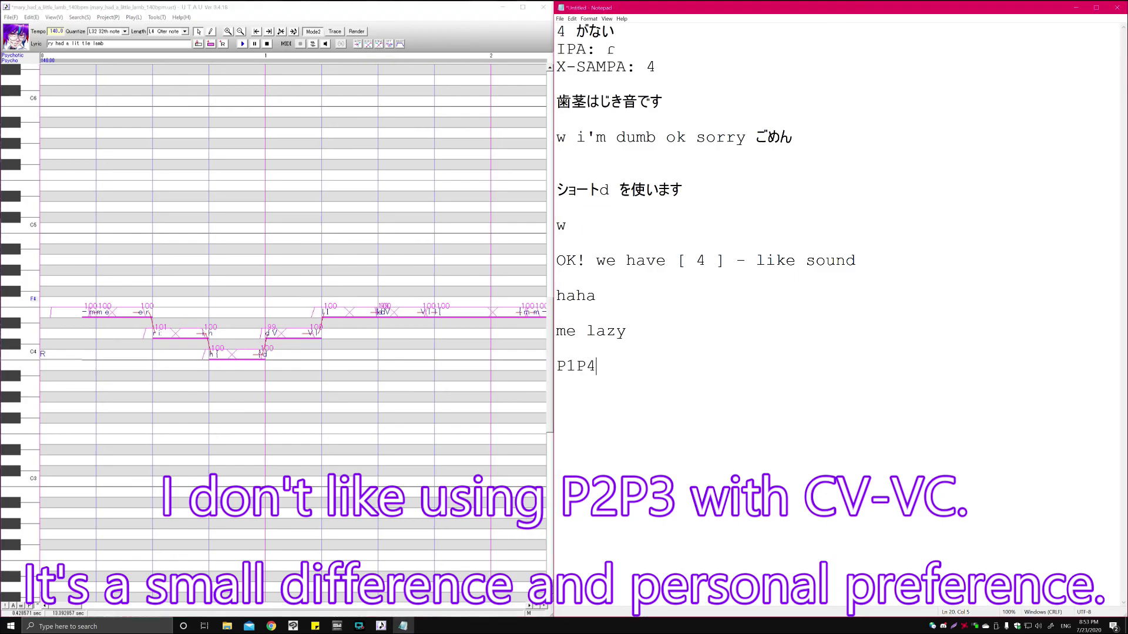
key("alt+shift")
Add the line "P2P3 波立つ音 :(" below the P1P4 line, separated by a blank line
key("Return")
key("Return")
type("P2P")
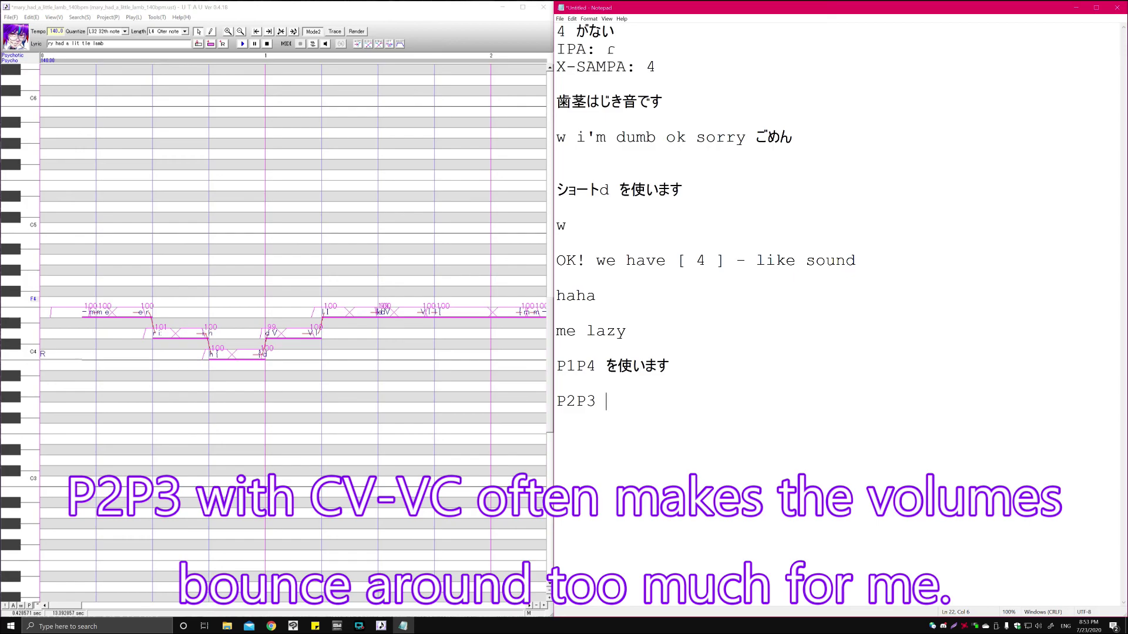
type("3")
key("alt+shift")
type("namidatsu")
key("space")
type("oto")
key("space")
key("Return")
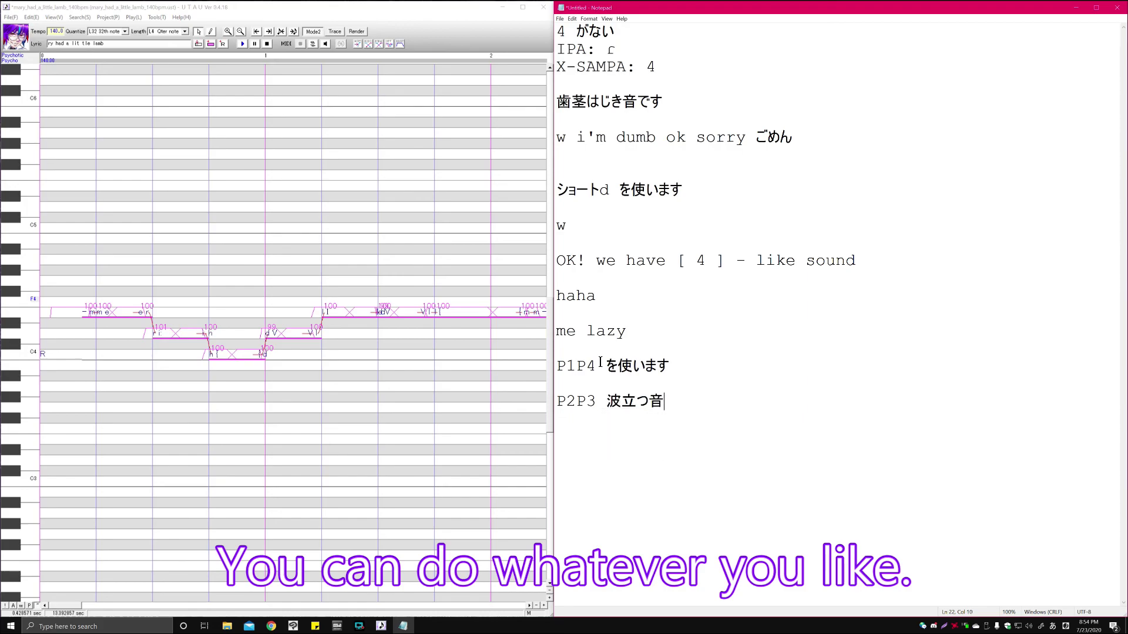
key("alt+shift")
type(":(")
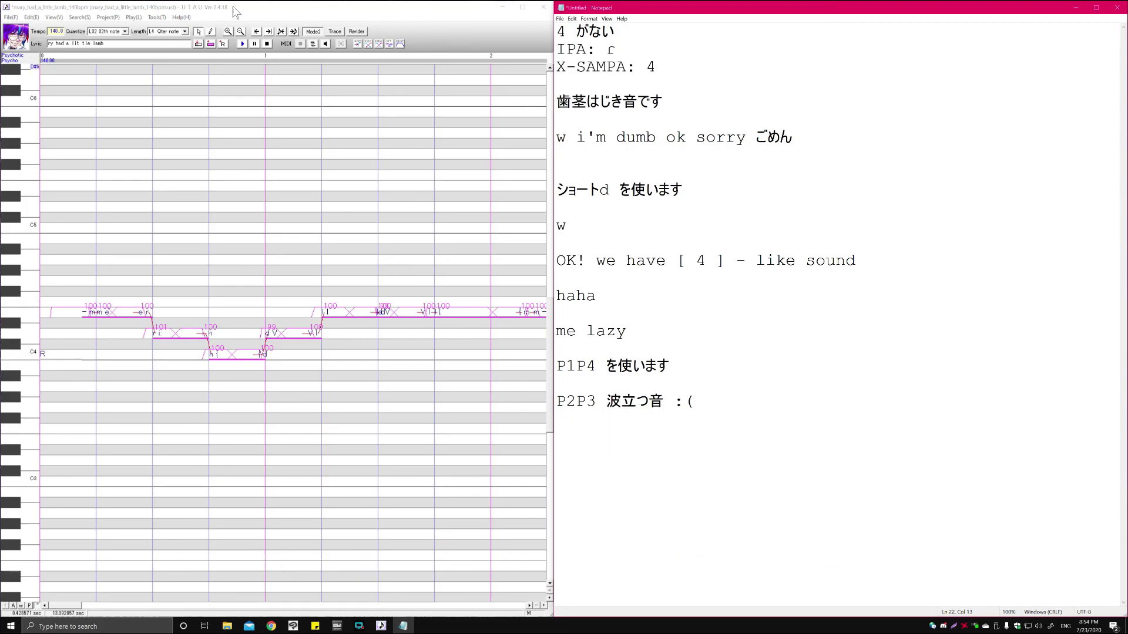
Render and play back the whole song
left_click(242, 44)
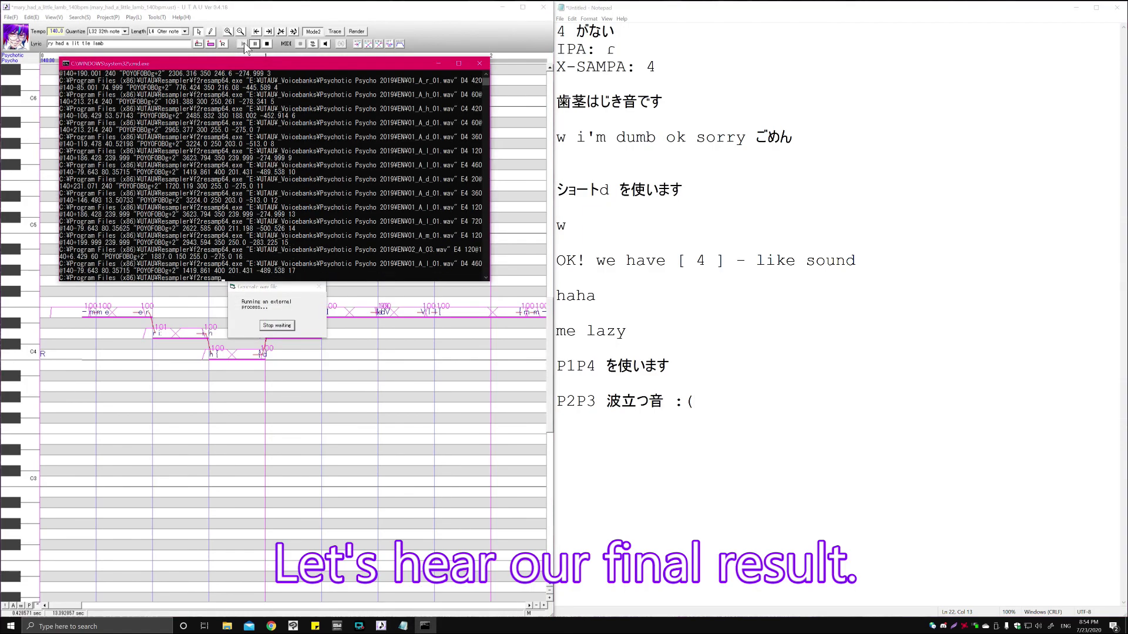
left_click(558, 436)
key("alt+shift")
type("kiite")
key("Return")
key("alt+grave")
left_click_drag(593, 437, 515, 436)
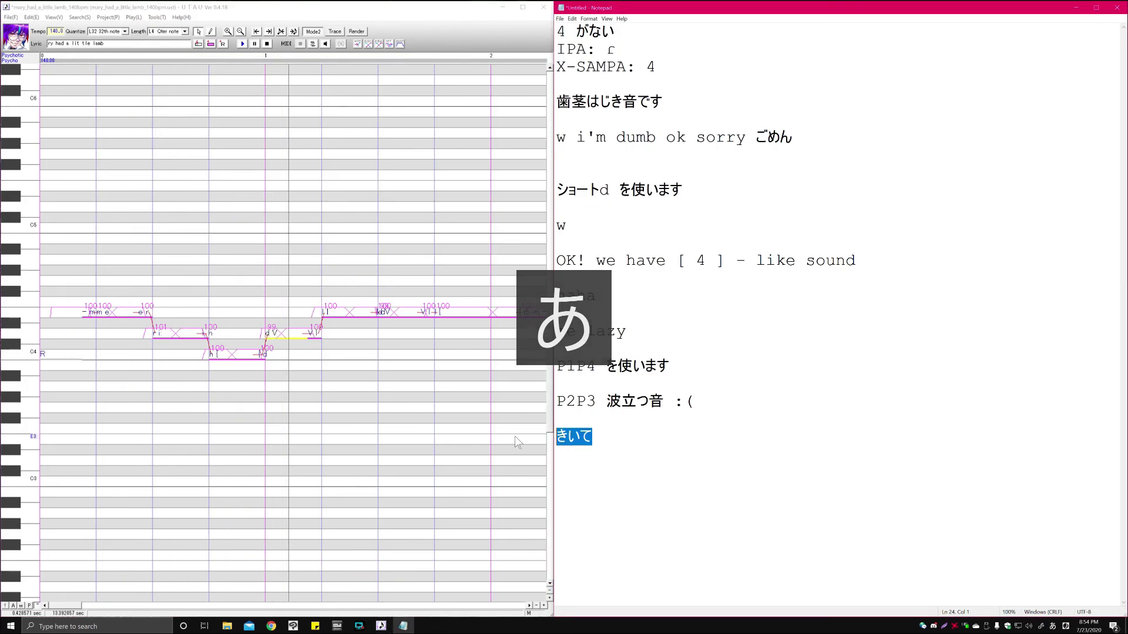
key("BackSpace")
key("alt+shift")
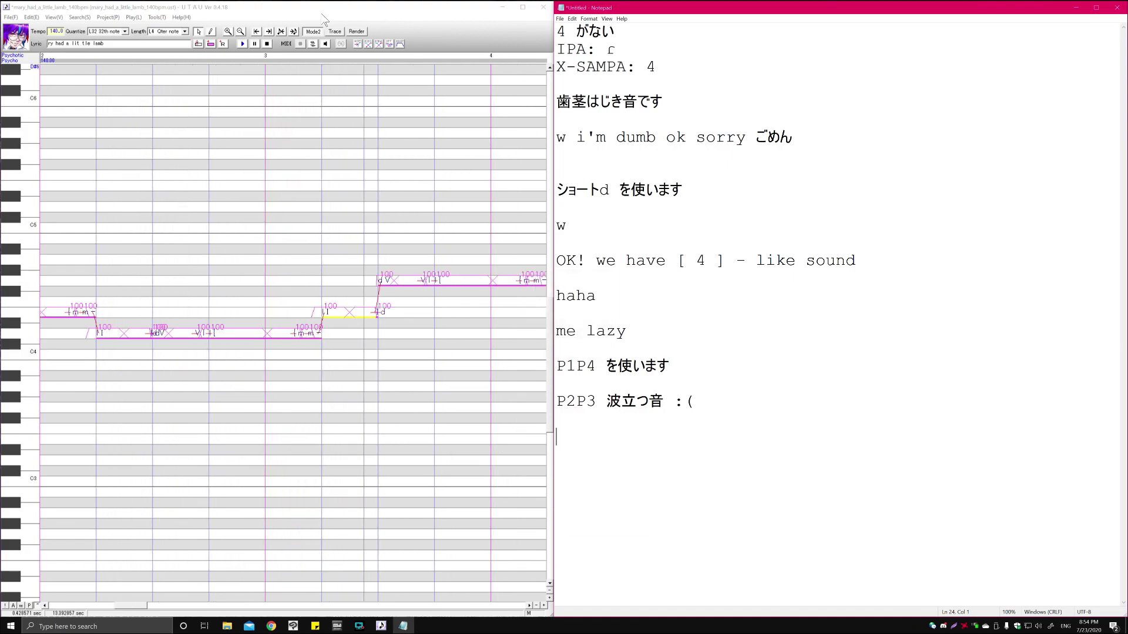